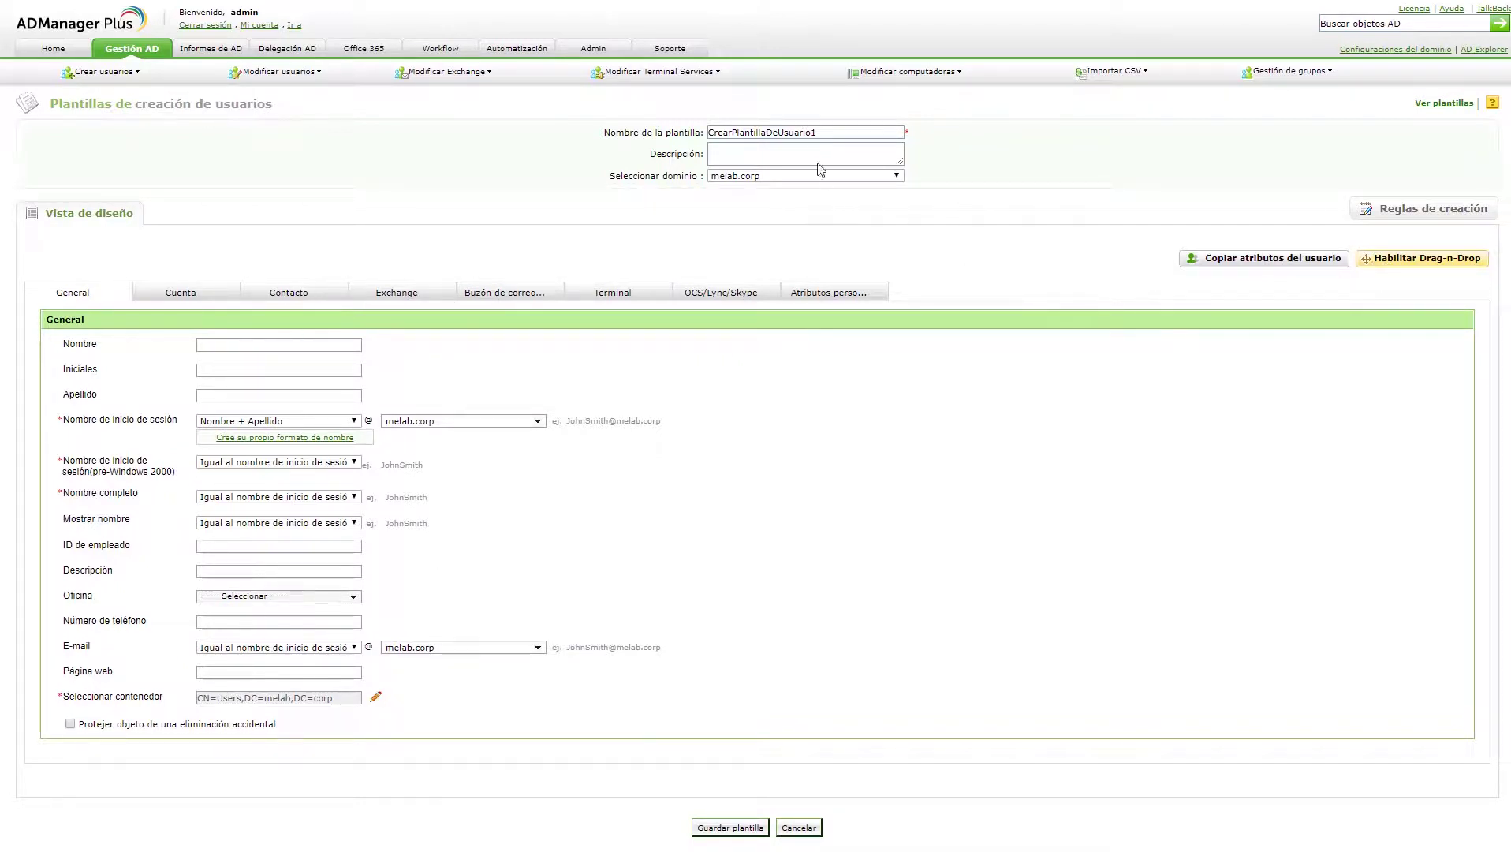
- Name the user creation template Financiera and enable Drag-n-Drop editing of its layout
drag(835, 131, 640, 118)
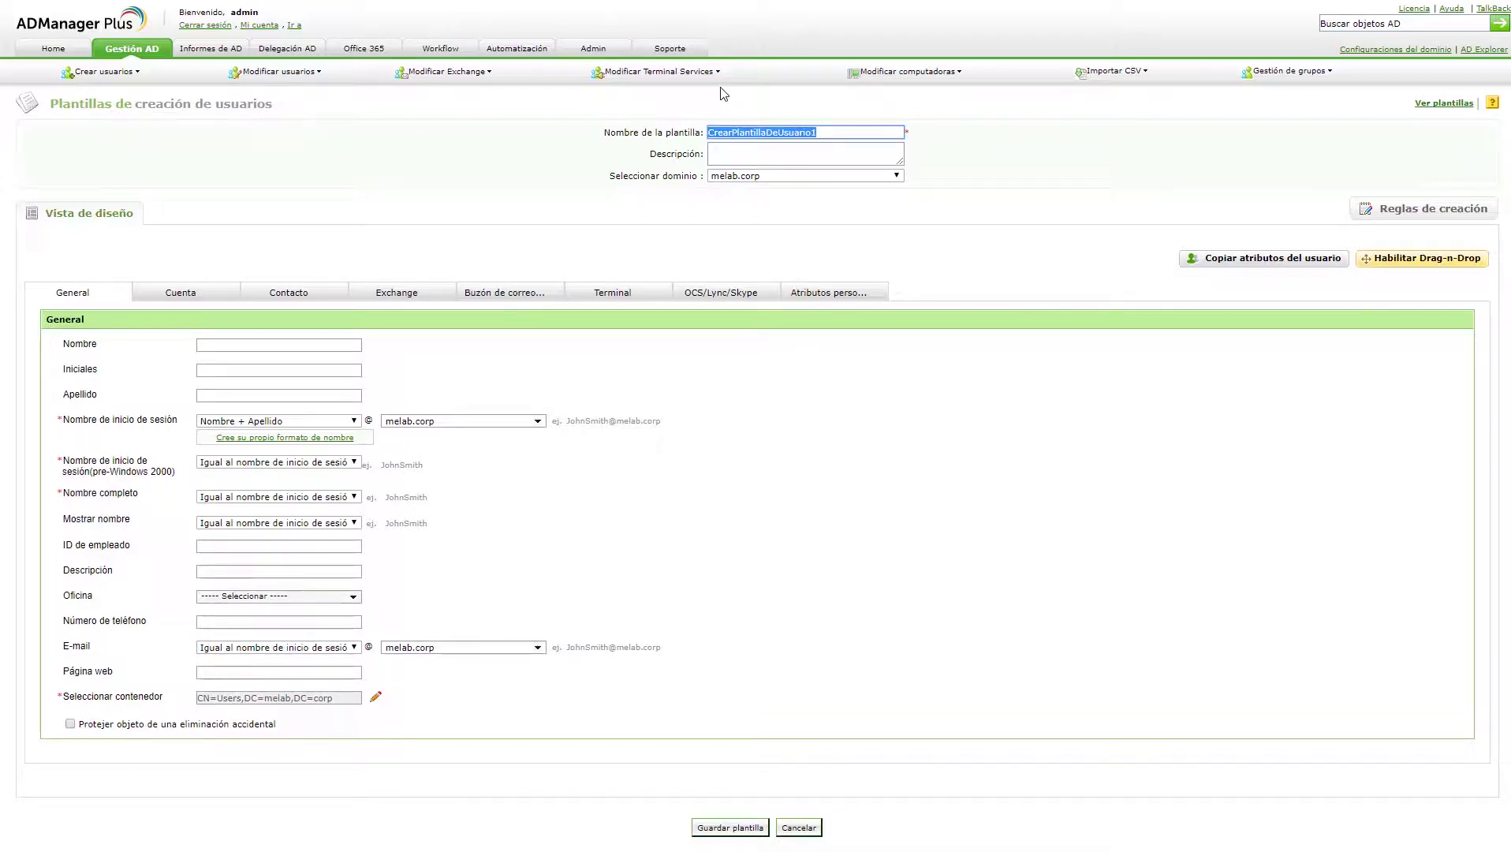
text(Financiera)
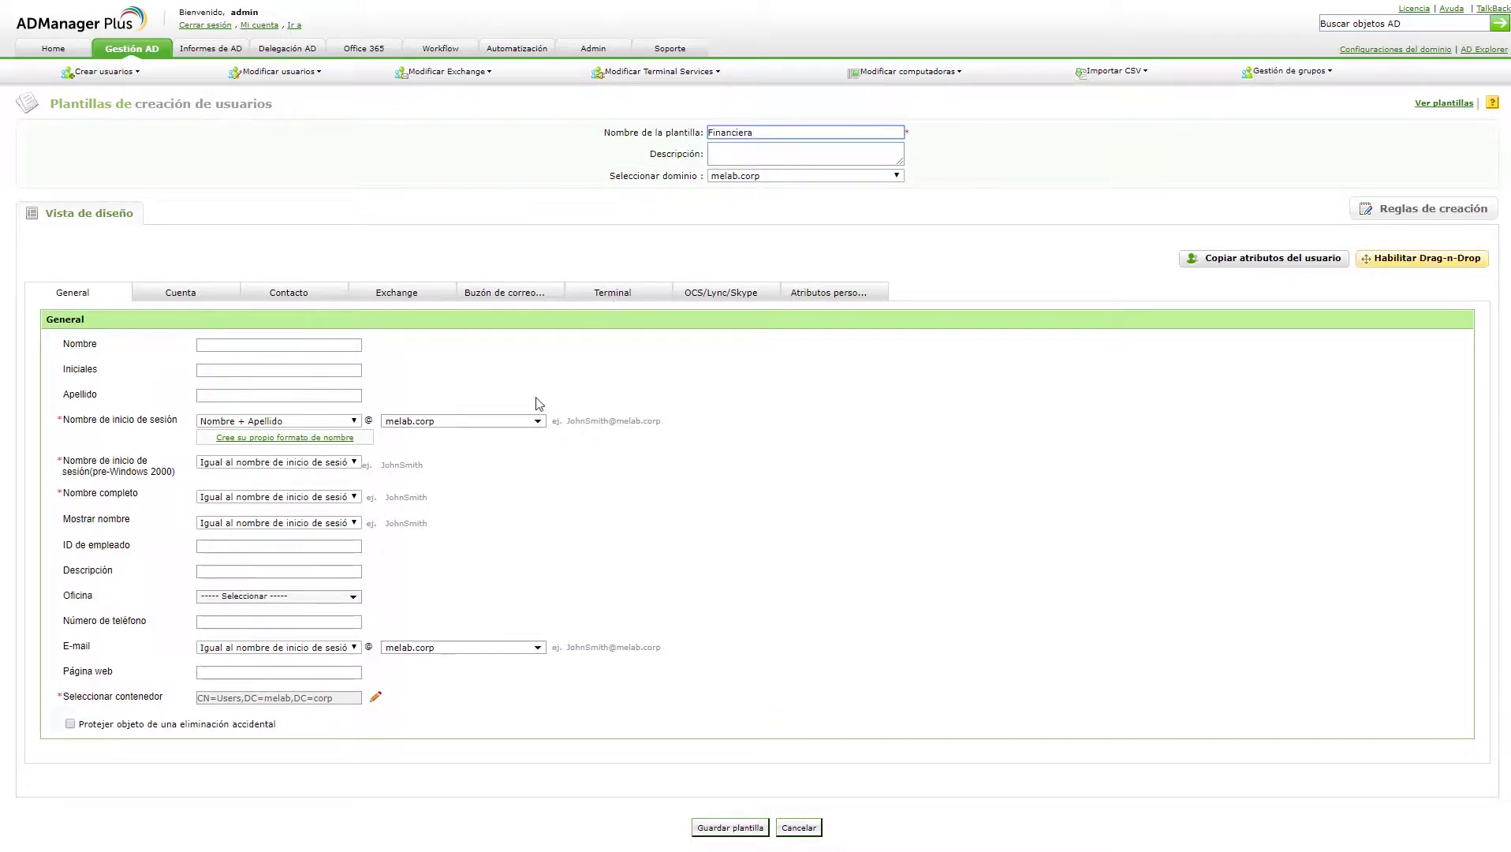
click(1419, 259)
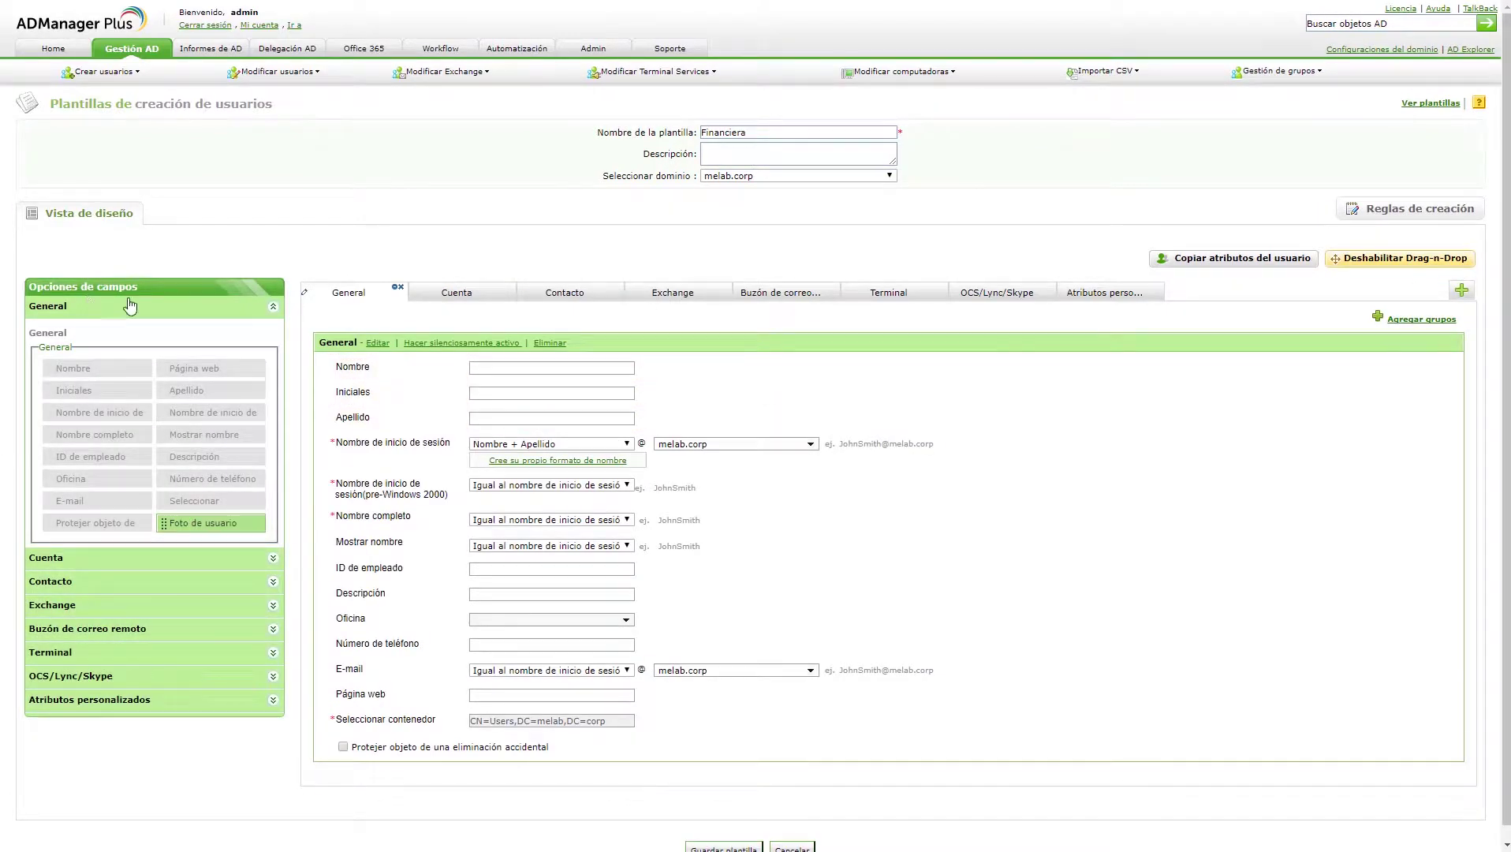
- Remove the Atributos personalizados and OCS/Lync/Skype tabs from the template, confirming each deletion
click(1077, 295)
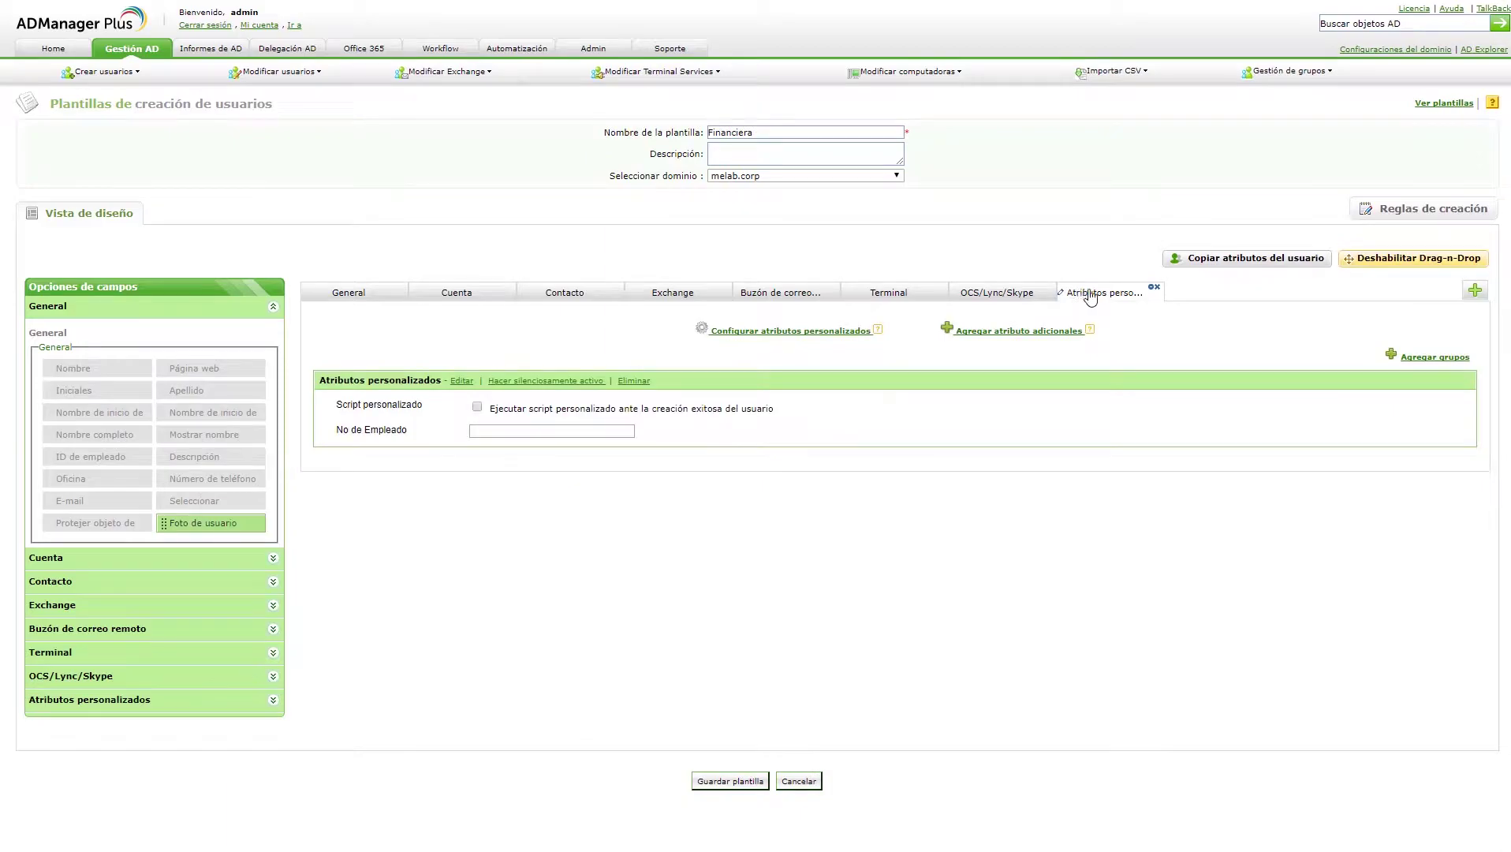
click(1156, 288)
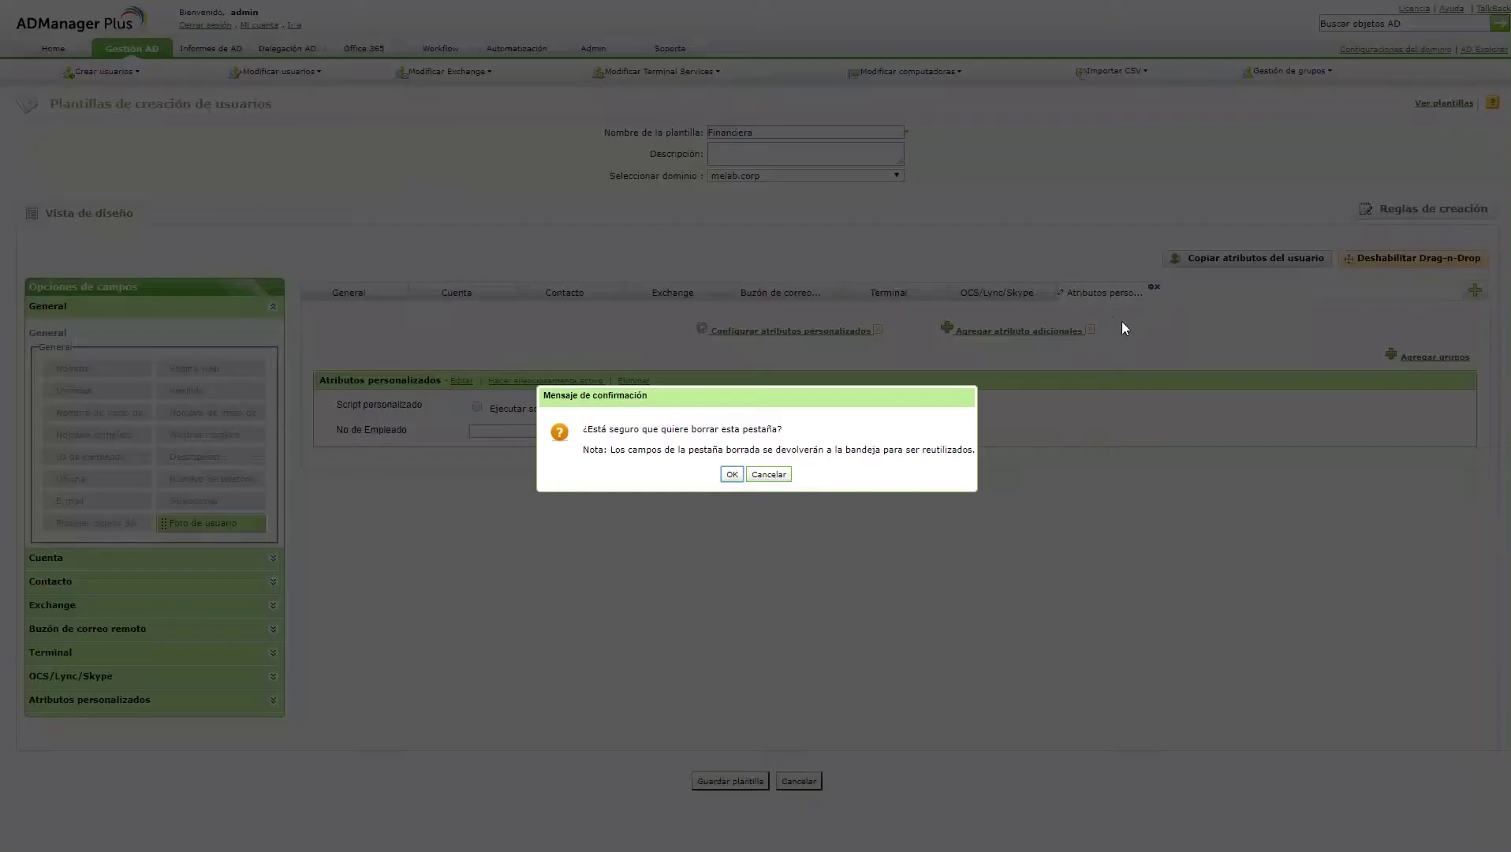
click(747, 476)
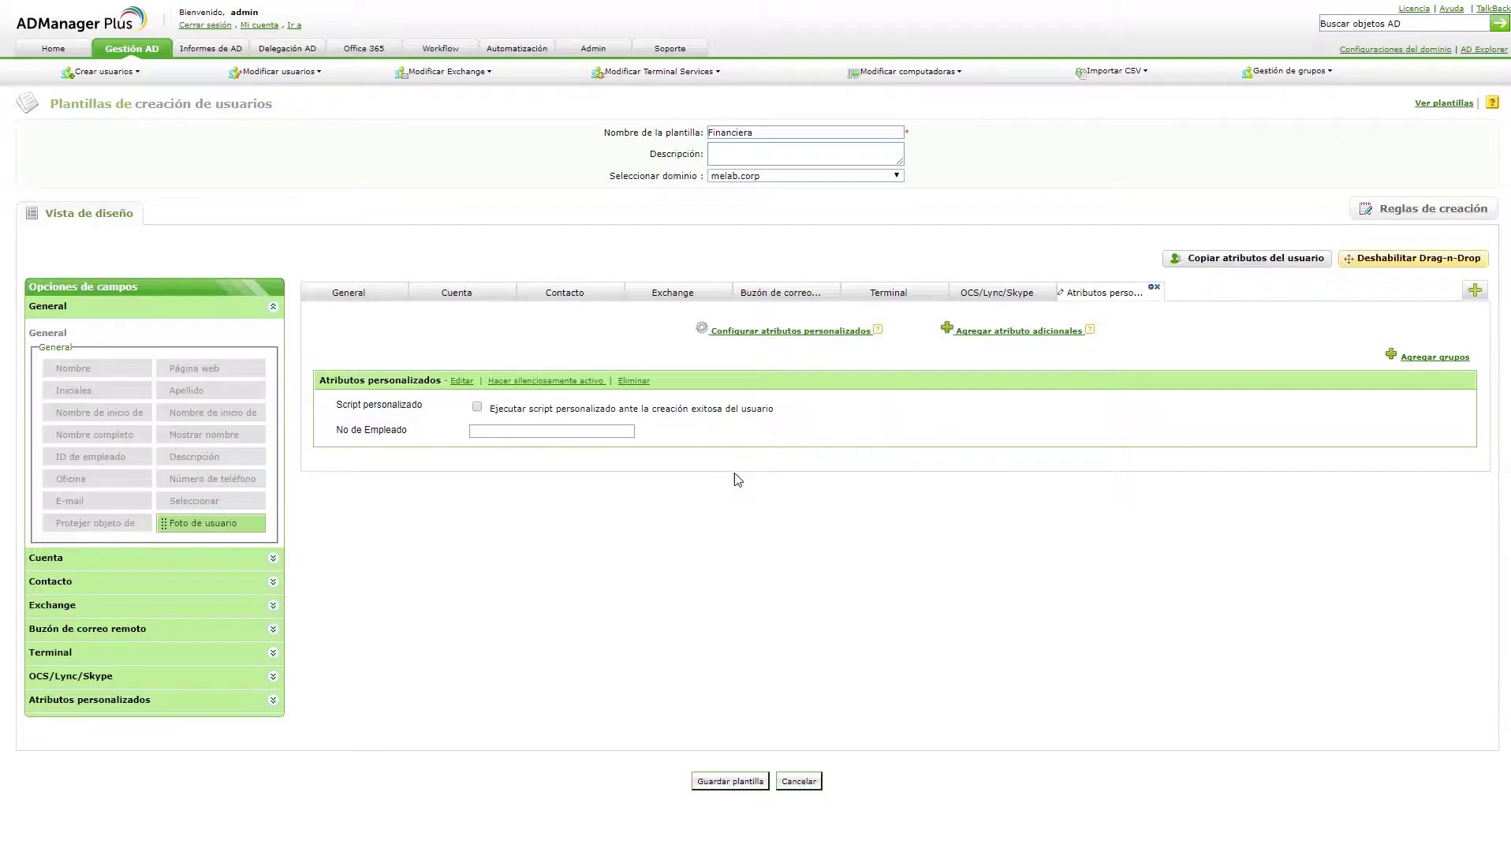
click(989, 294)
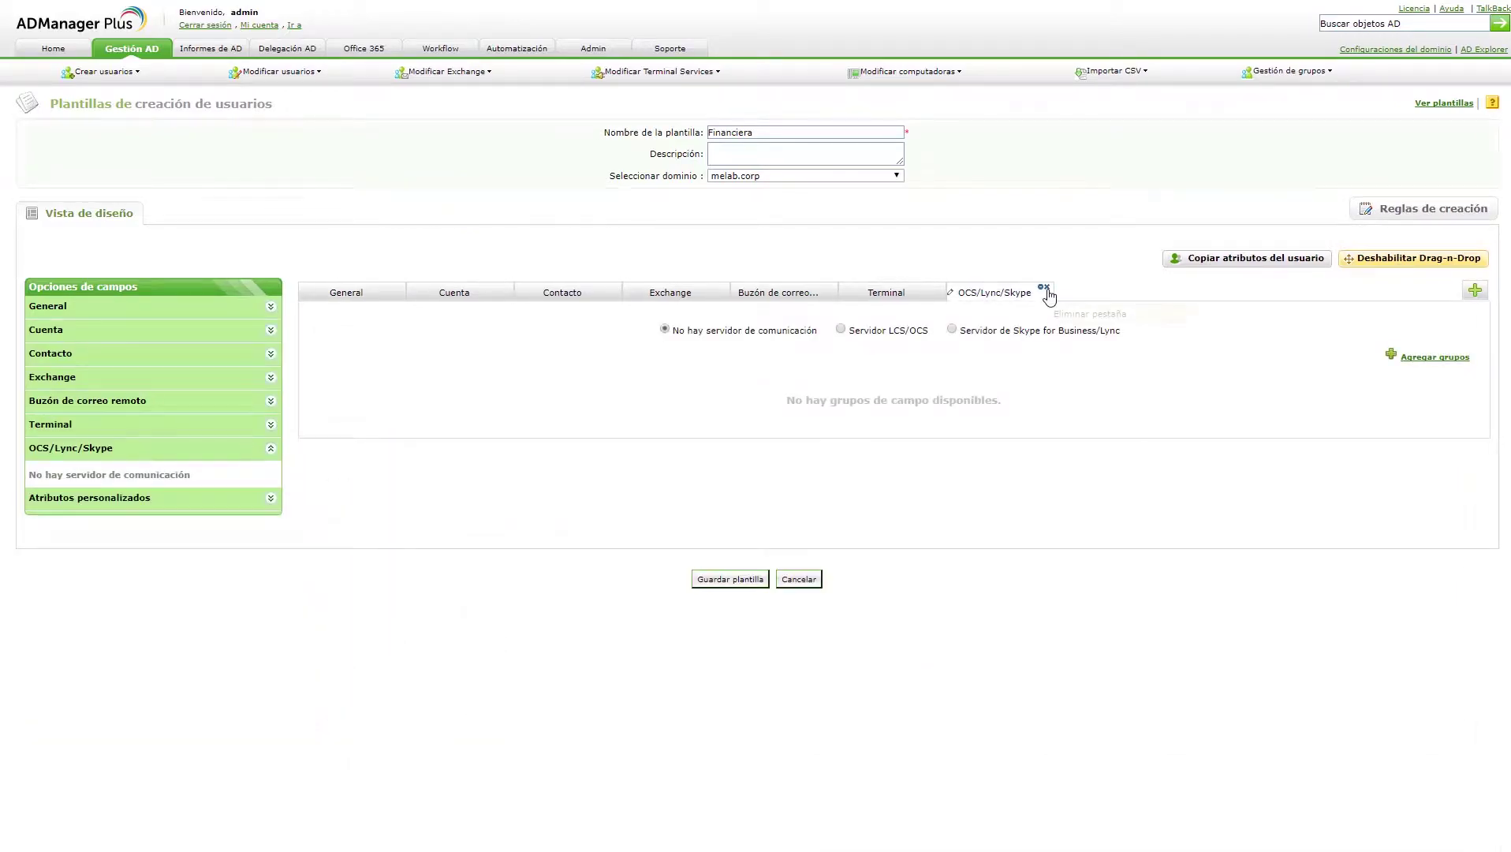
click(1046, 287)
click(731, 473)
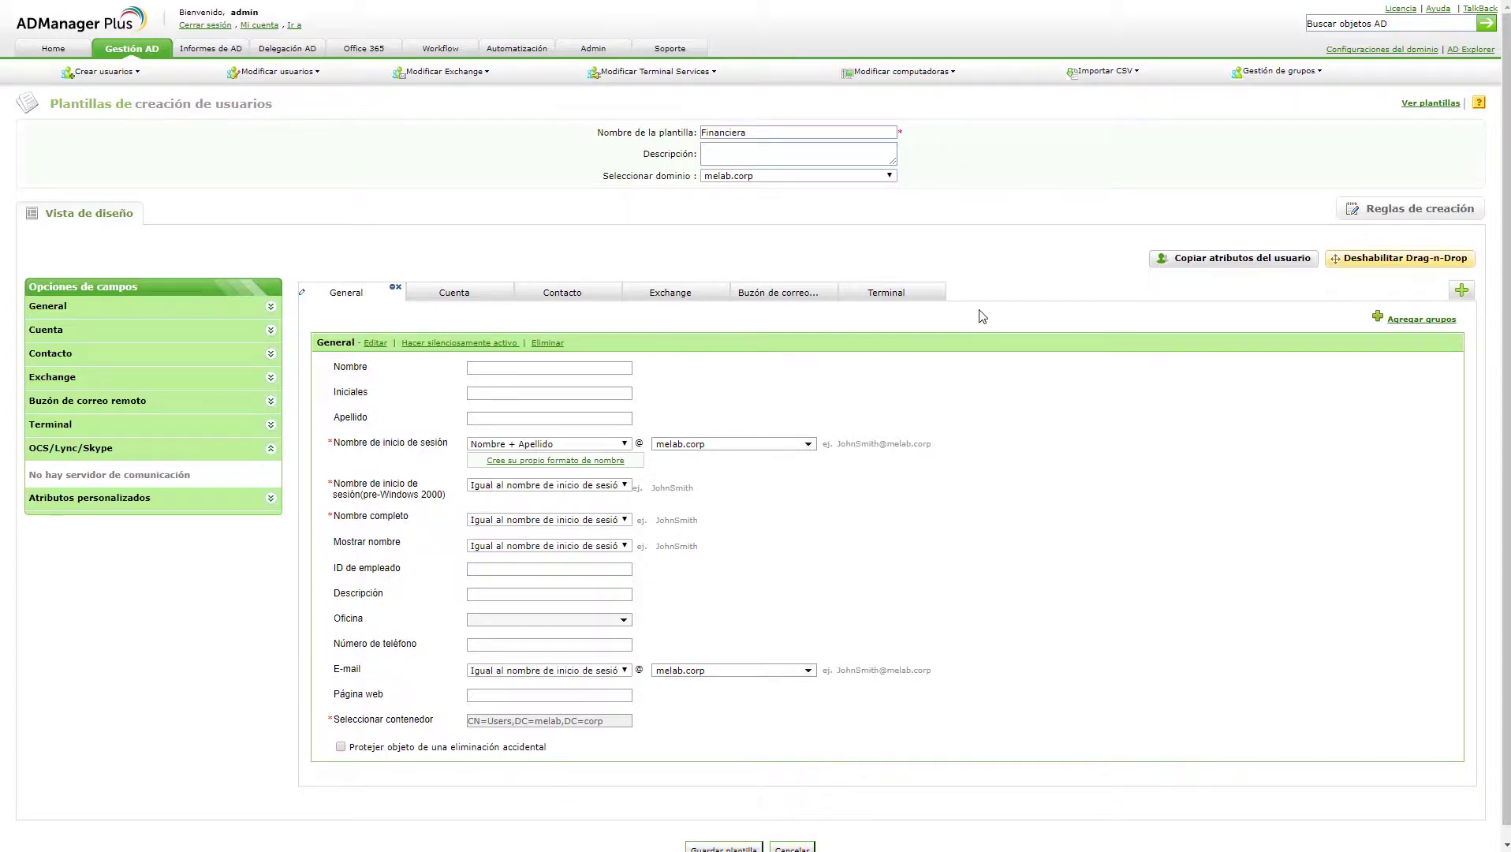
- Delete the Terminal and Buzón de correo remoto tabs from the template layout
click(893, 293)
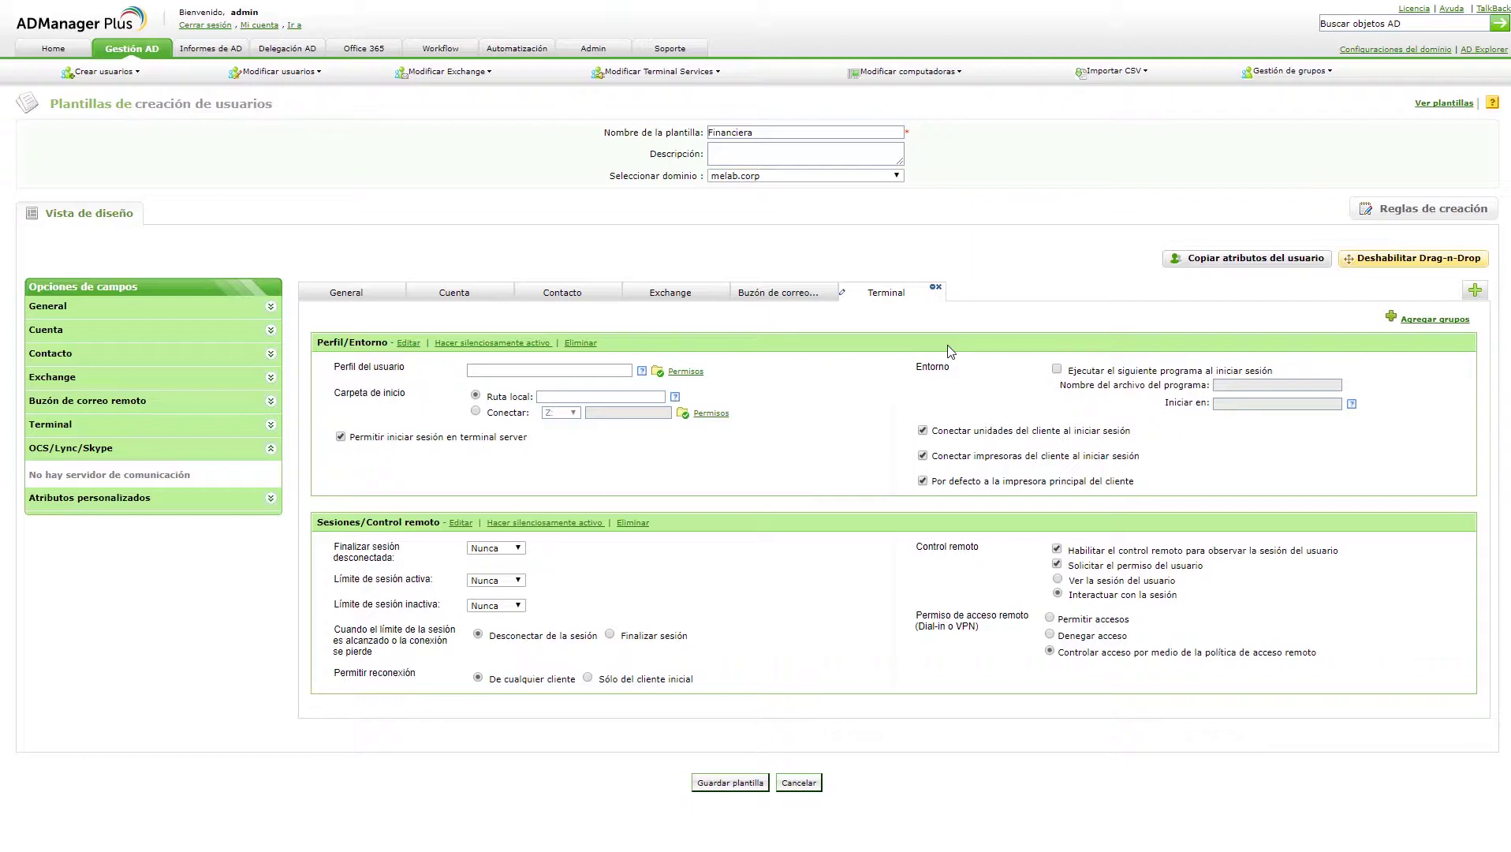
click(936, 288)
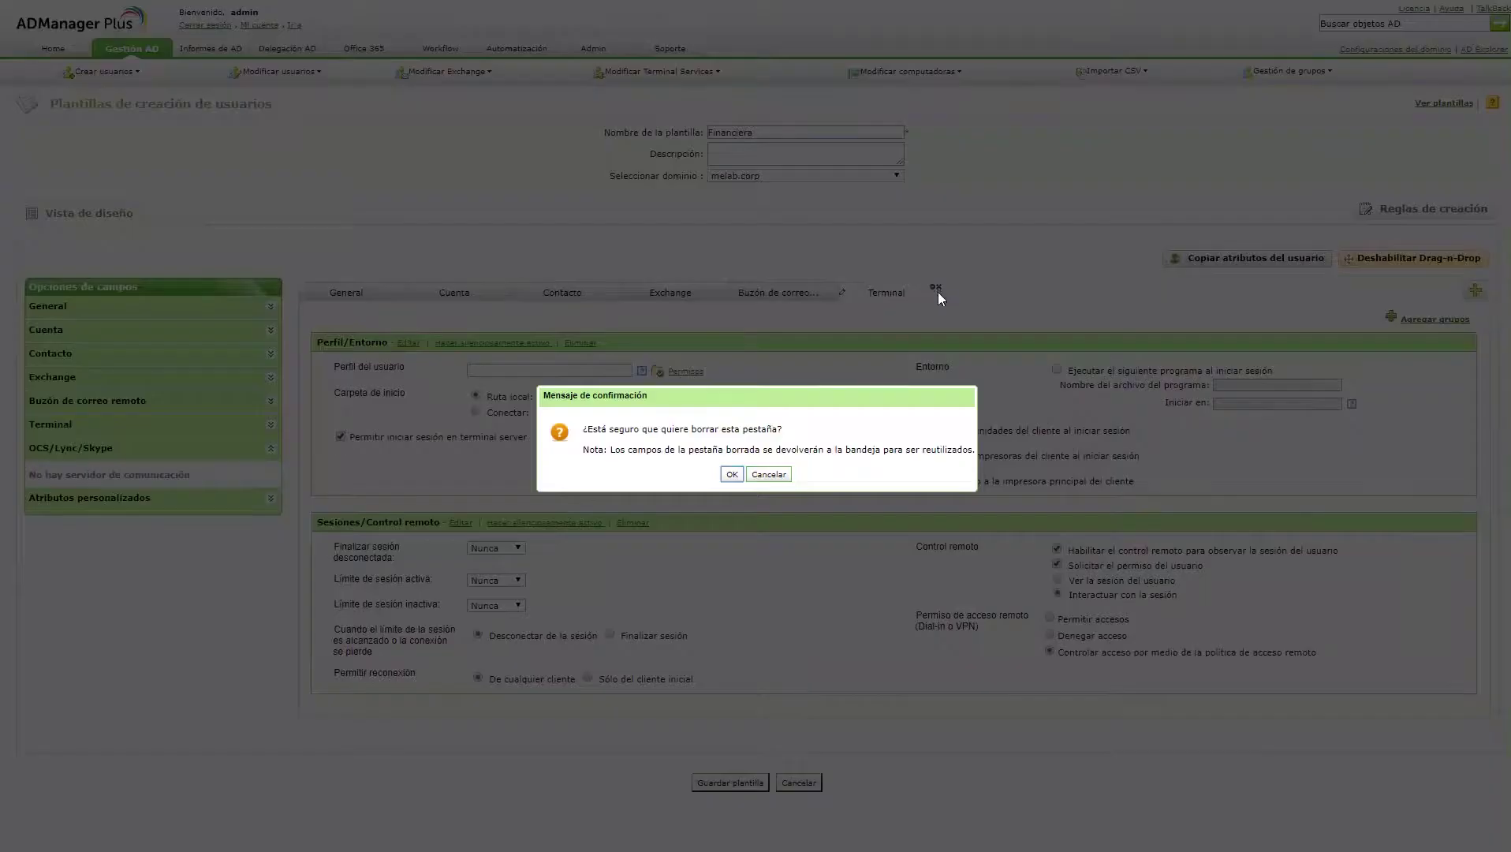
click(732, 474)
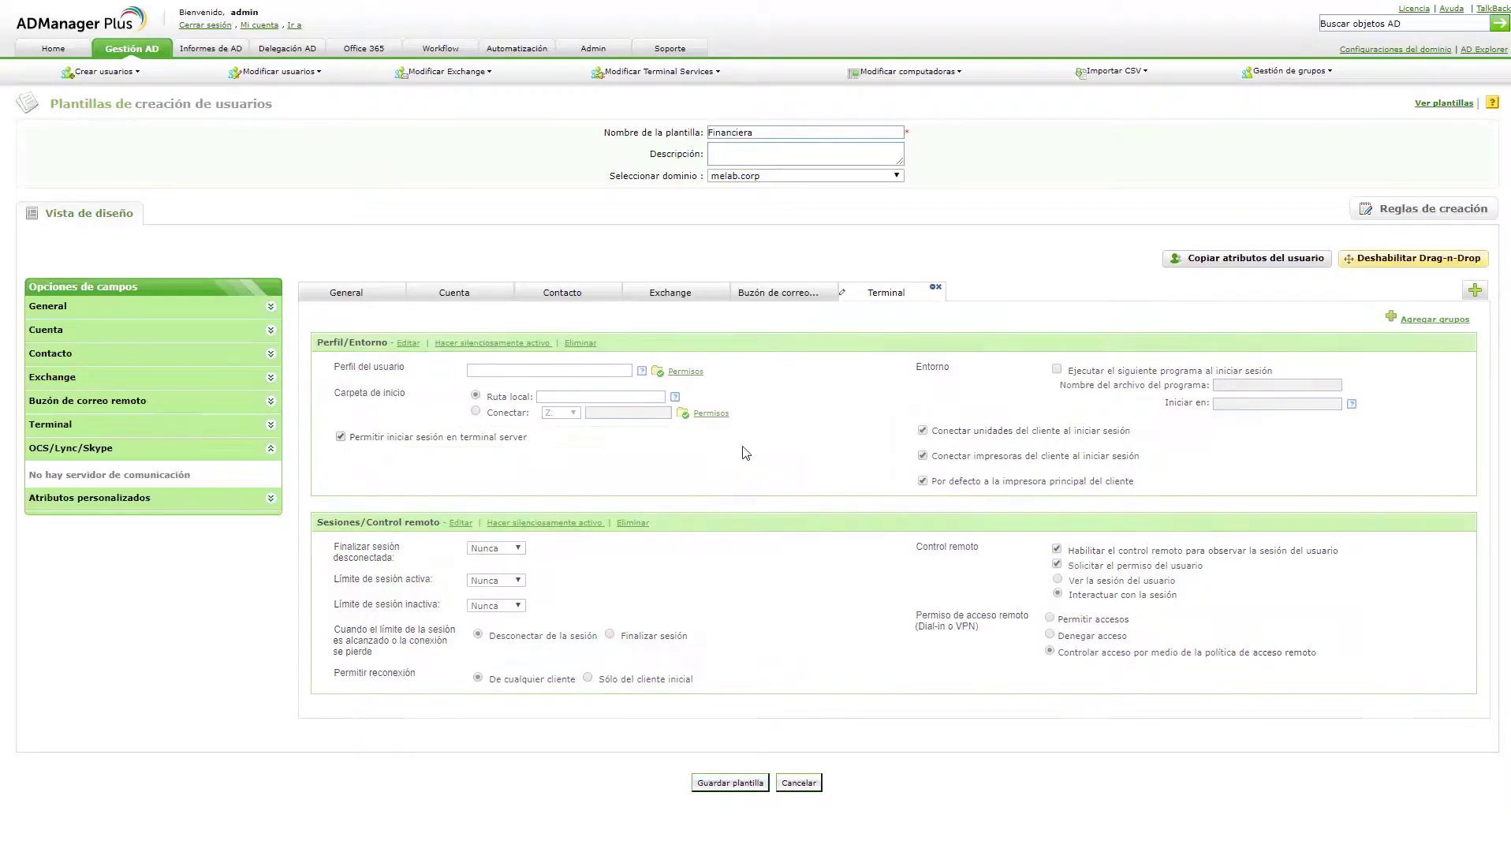
click(772, 302)
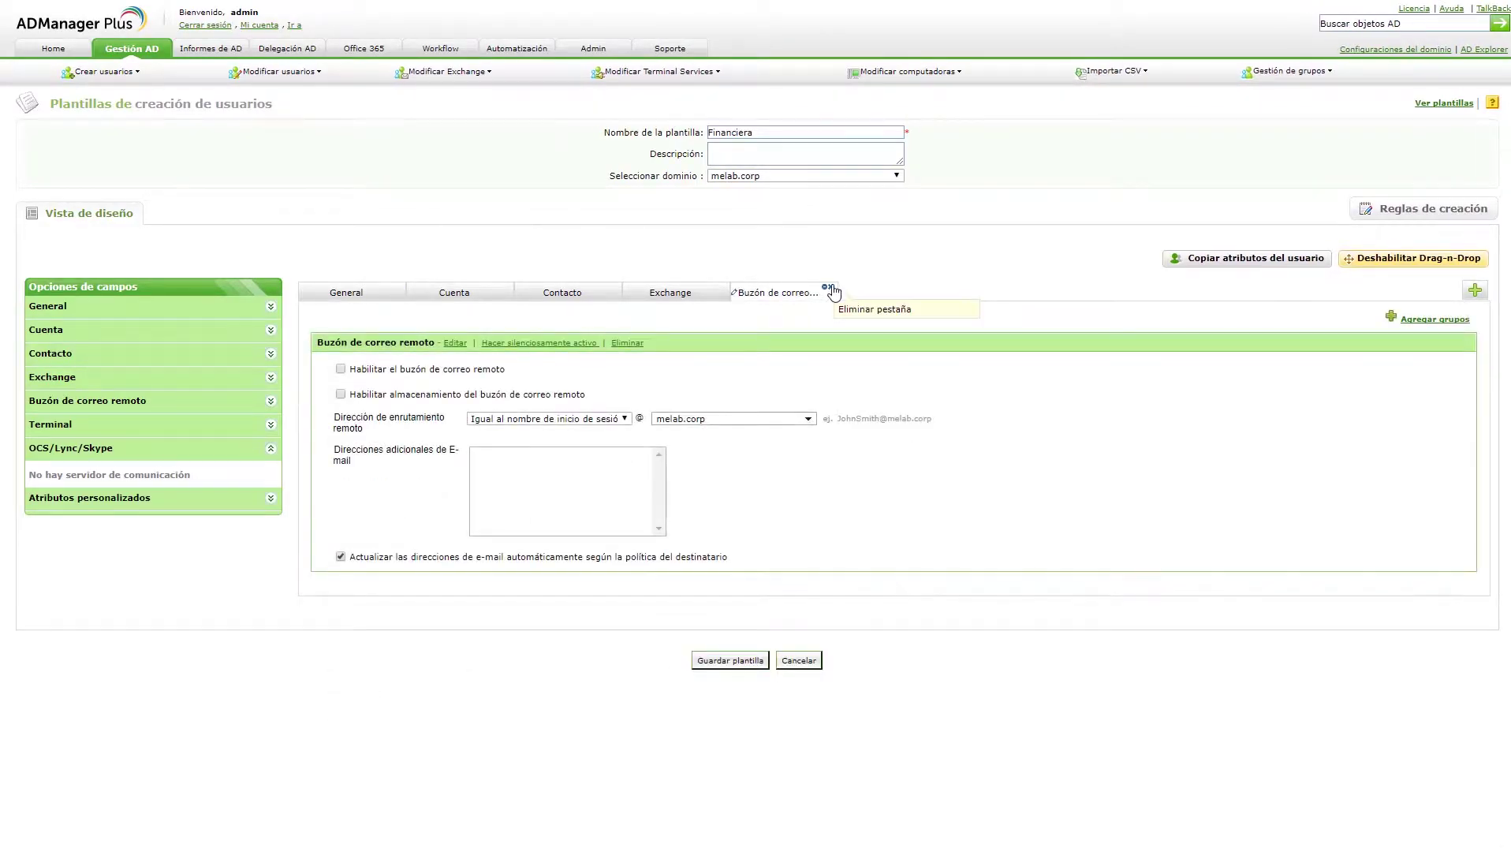
click(829, 288)
click(728, 473)
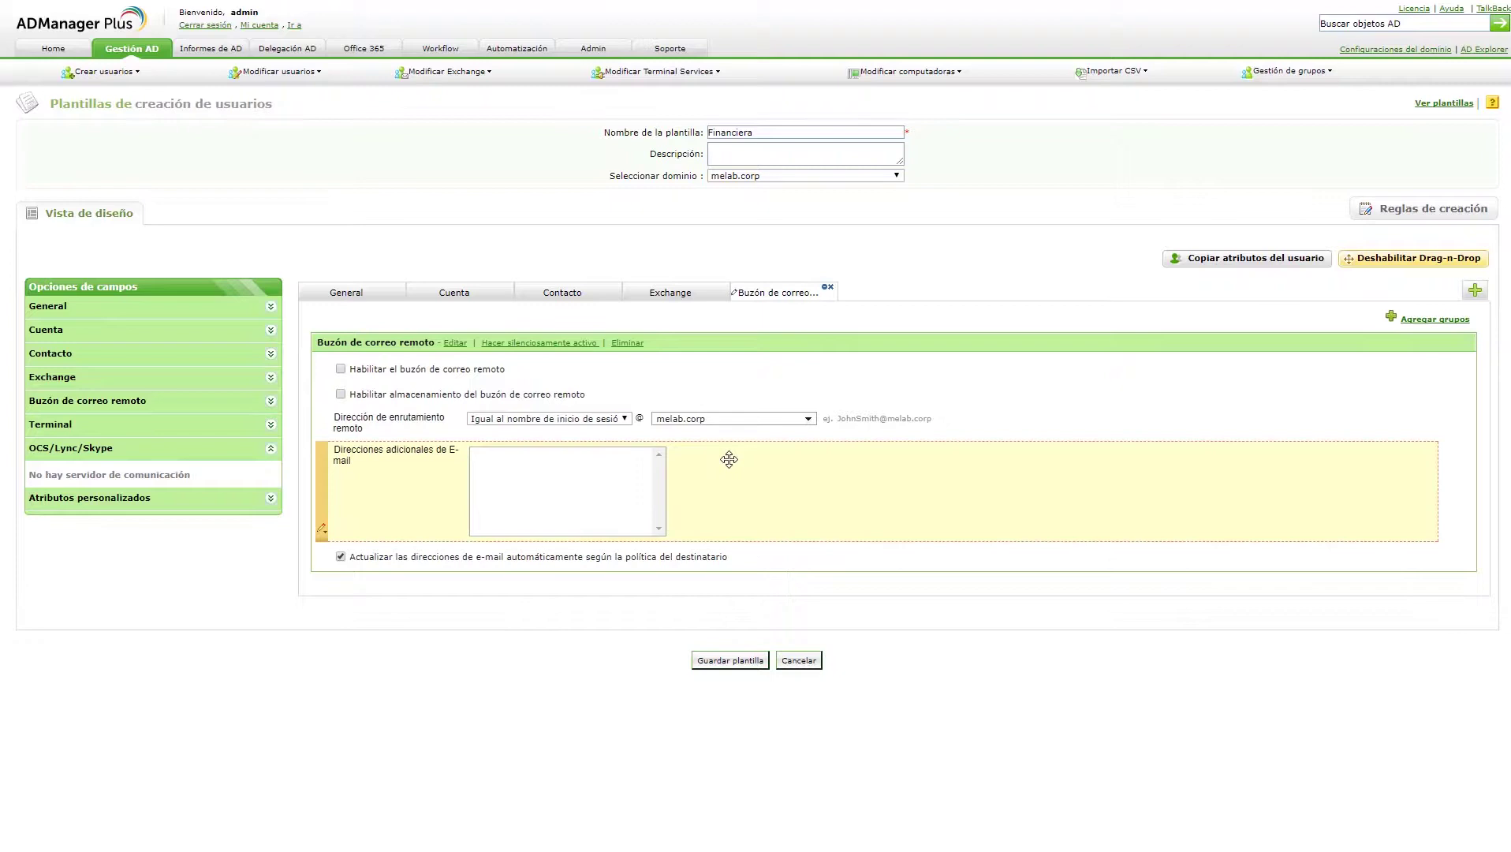
- Delete the Exchange tab from the template and confirm its removal
click(683, 300)
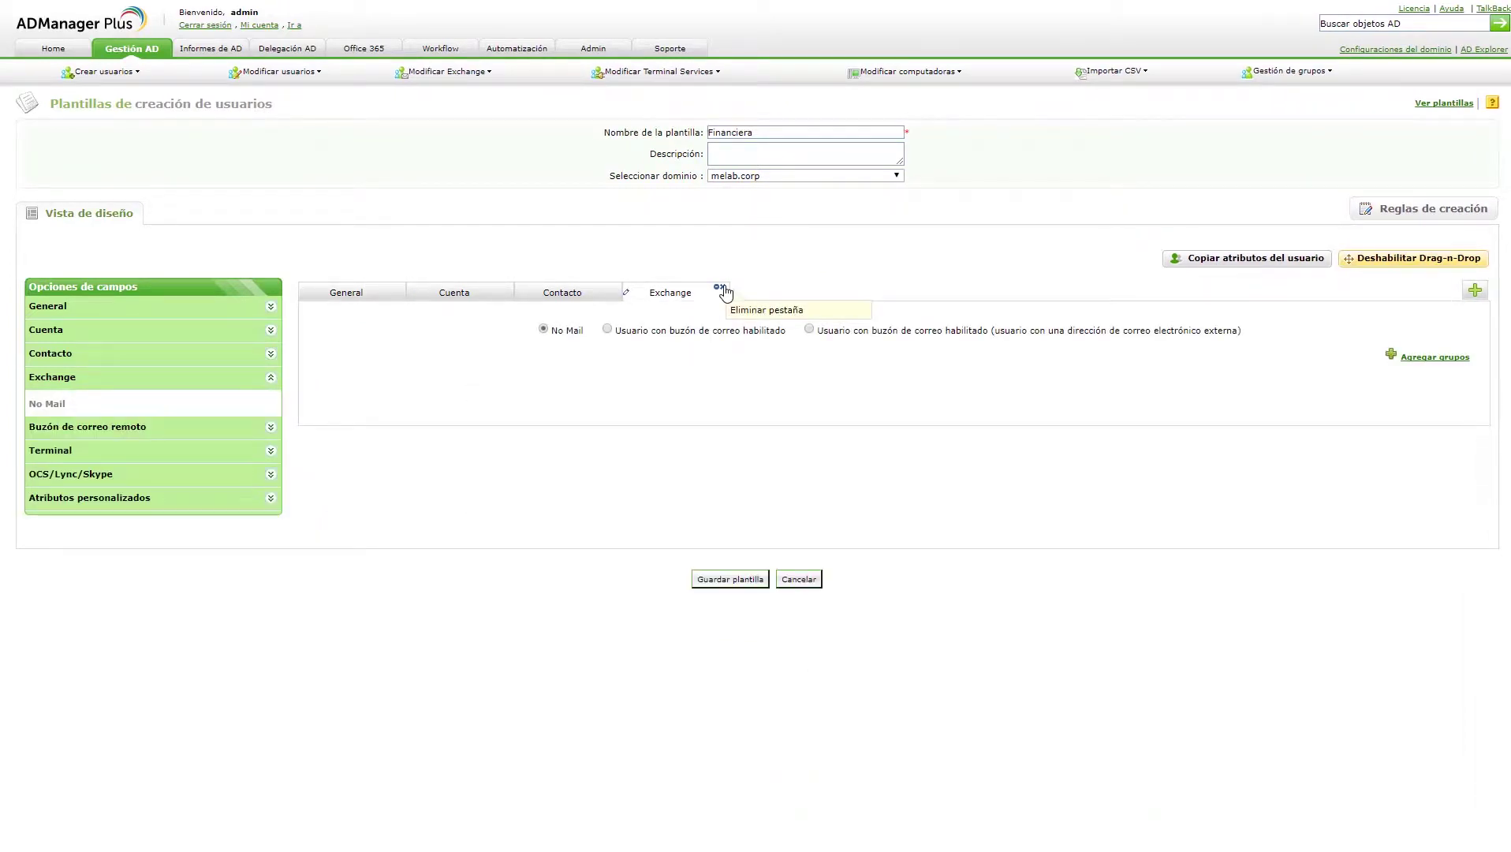
click(722, 290)
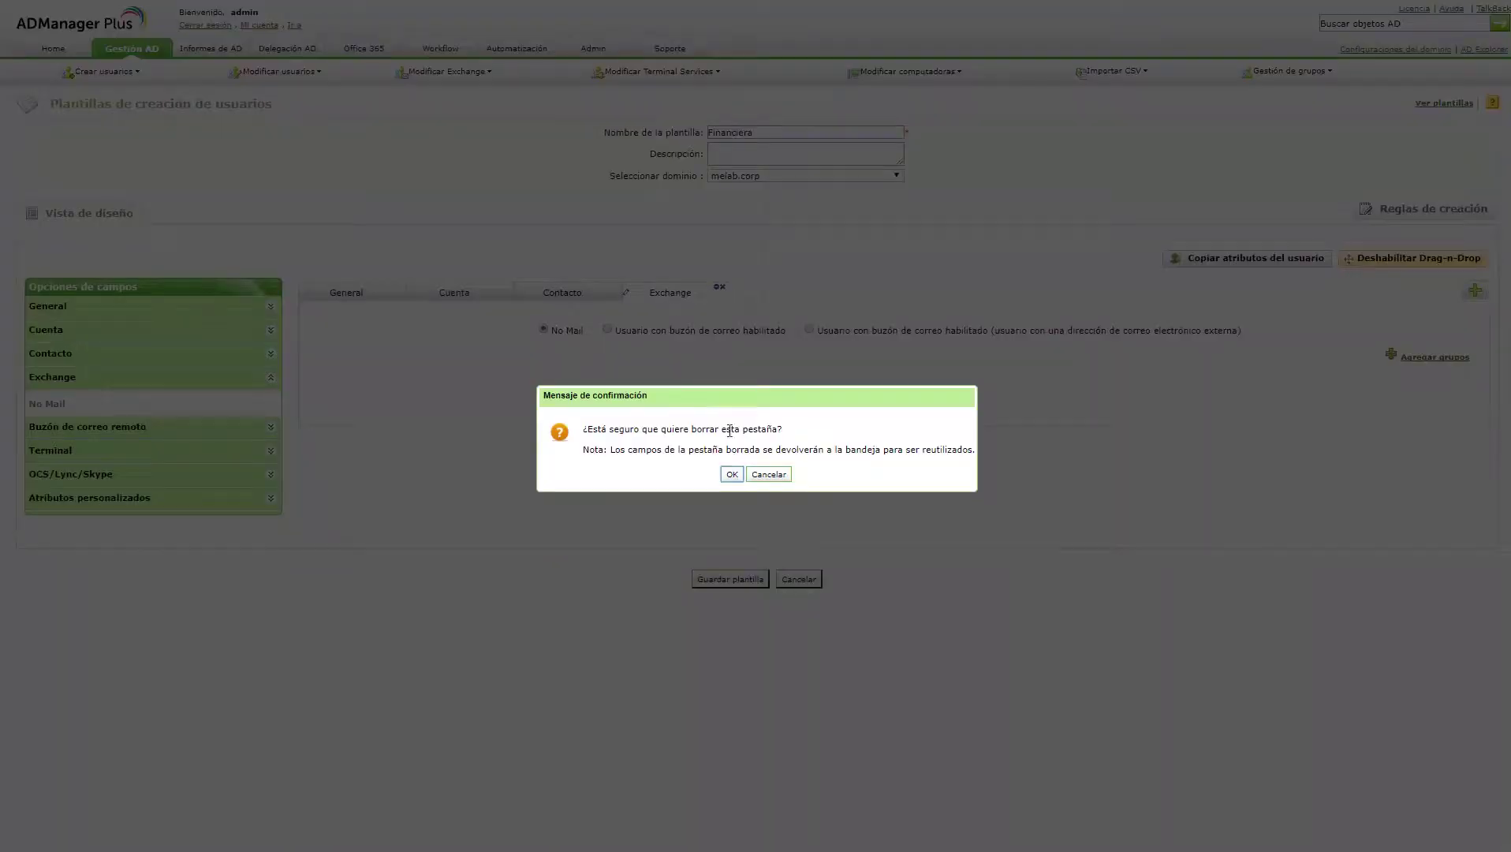
click(732, 473)
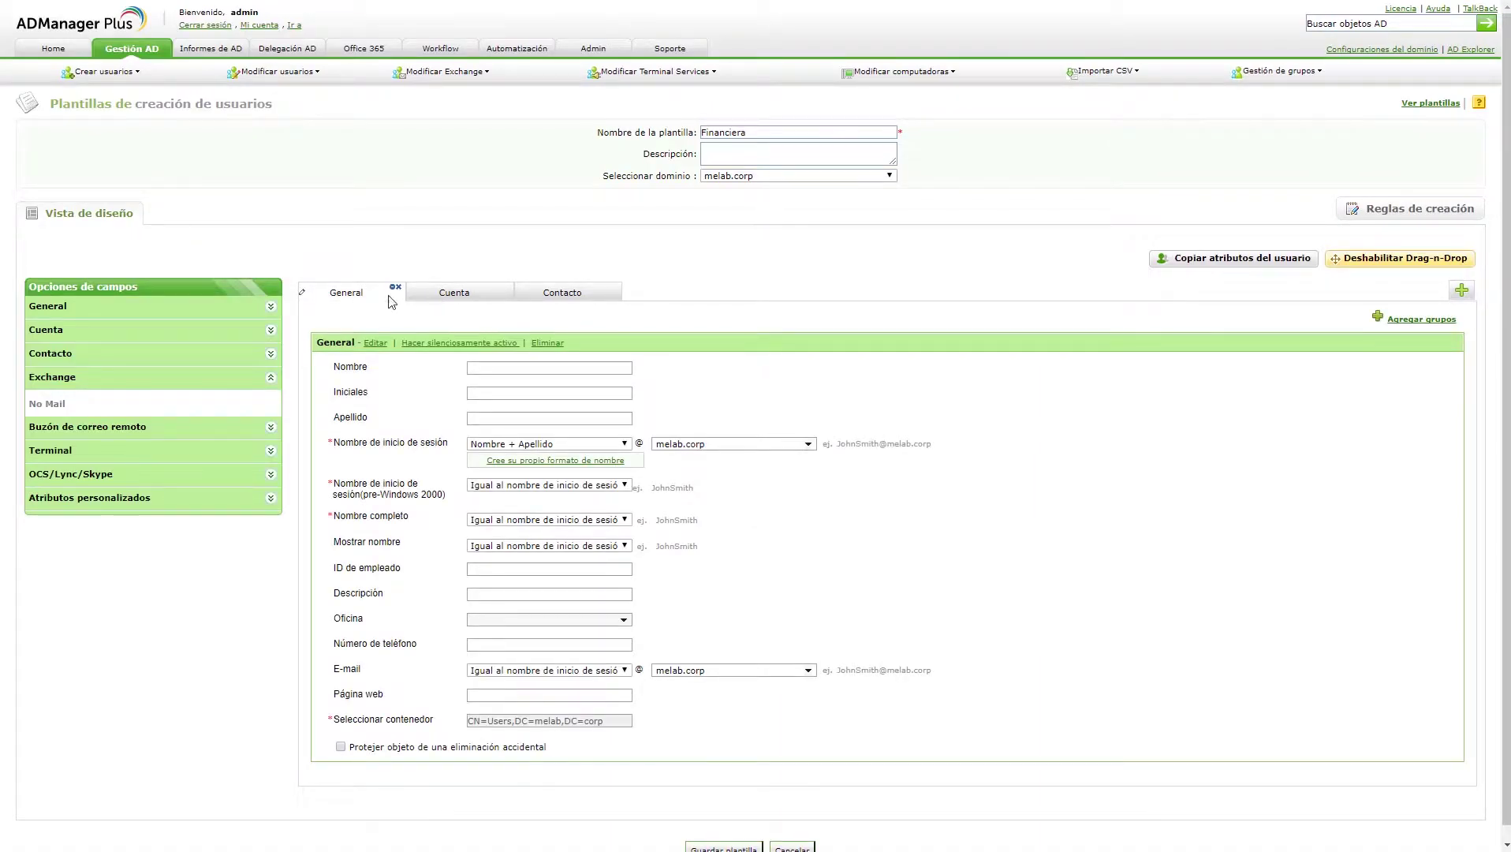
- Remove the Página web and Descripción fields from the template's General tab
click(563, 293)
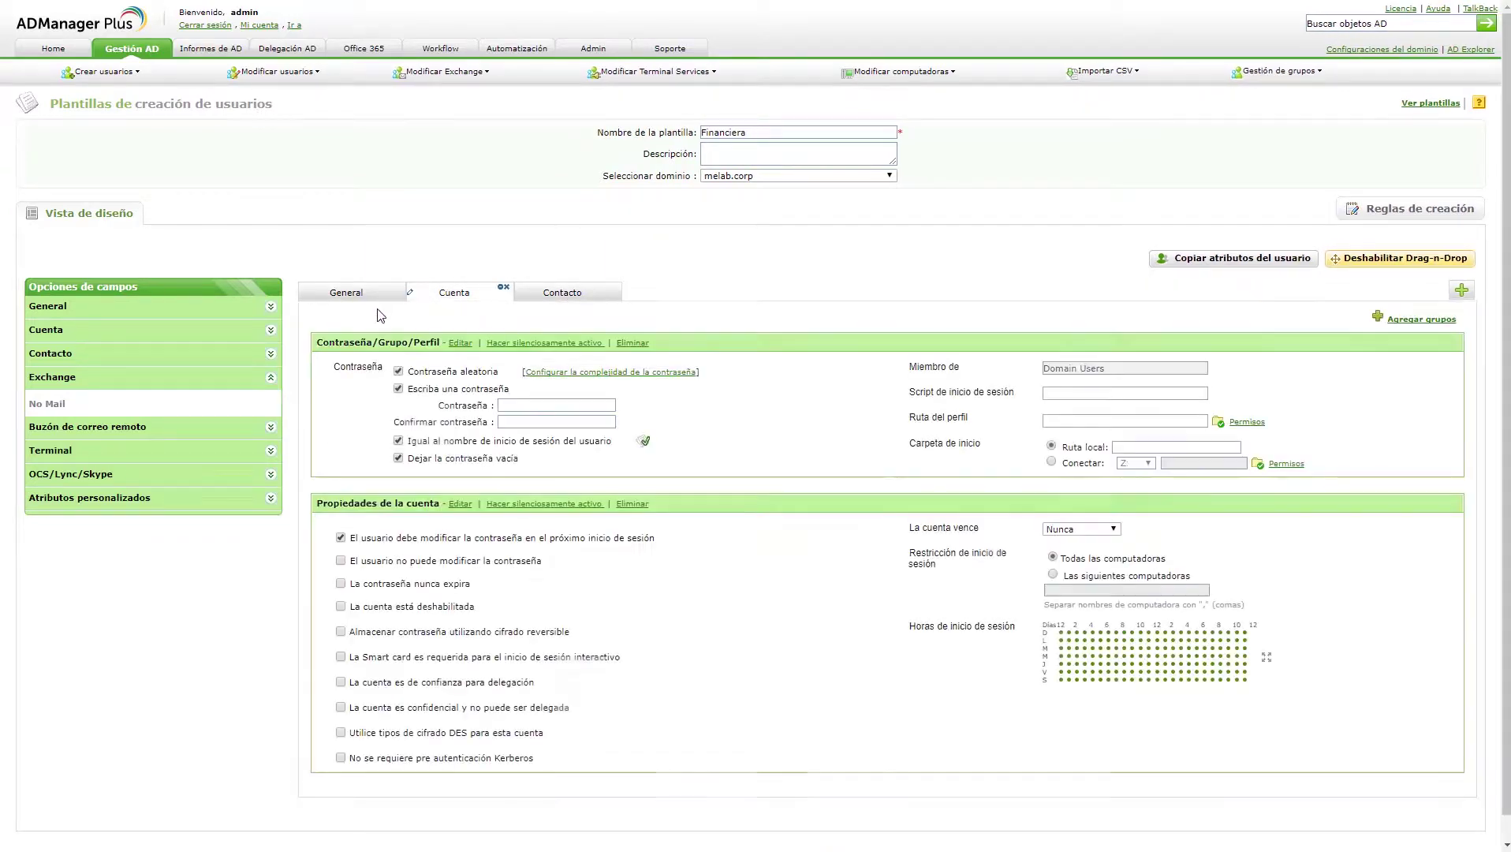
click(351, 293)
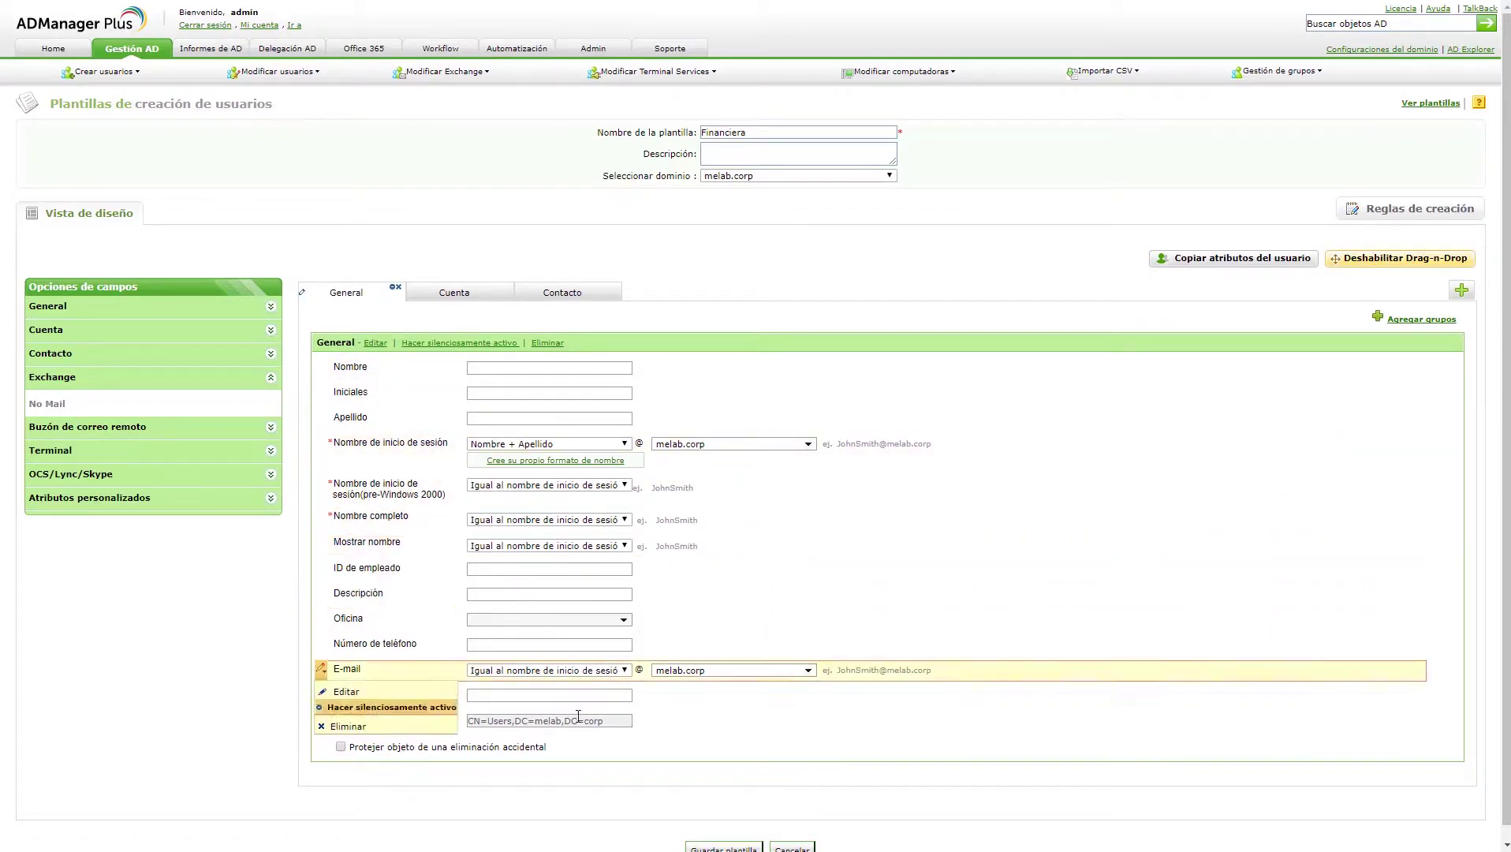
mouse_move(328, 707)
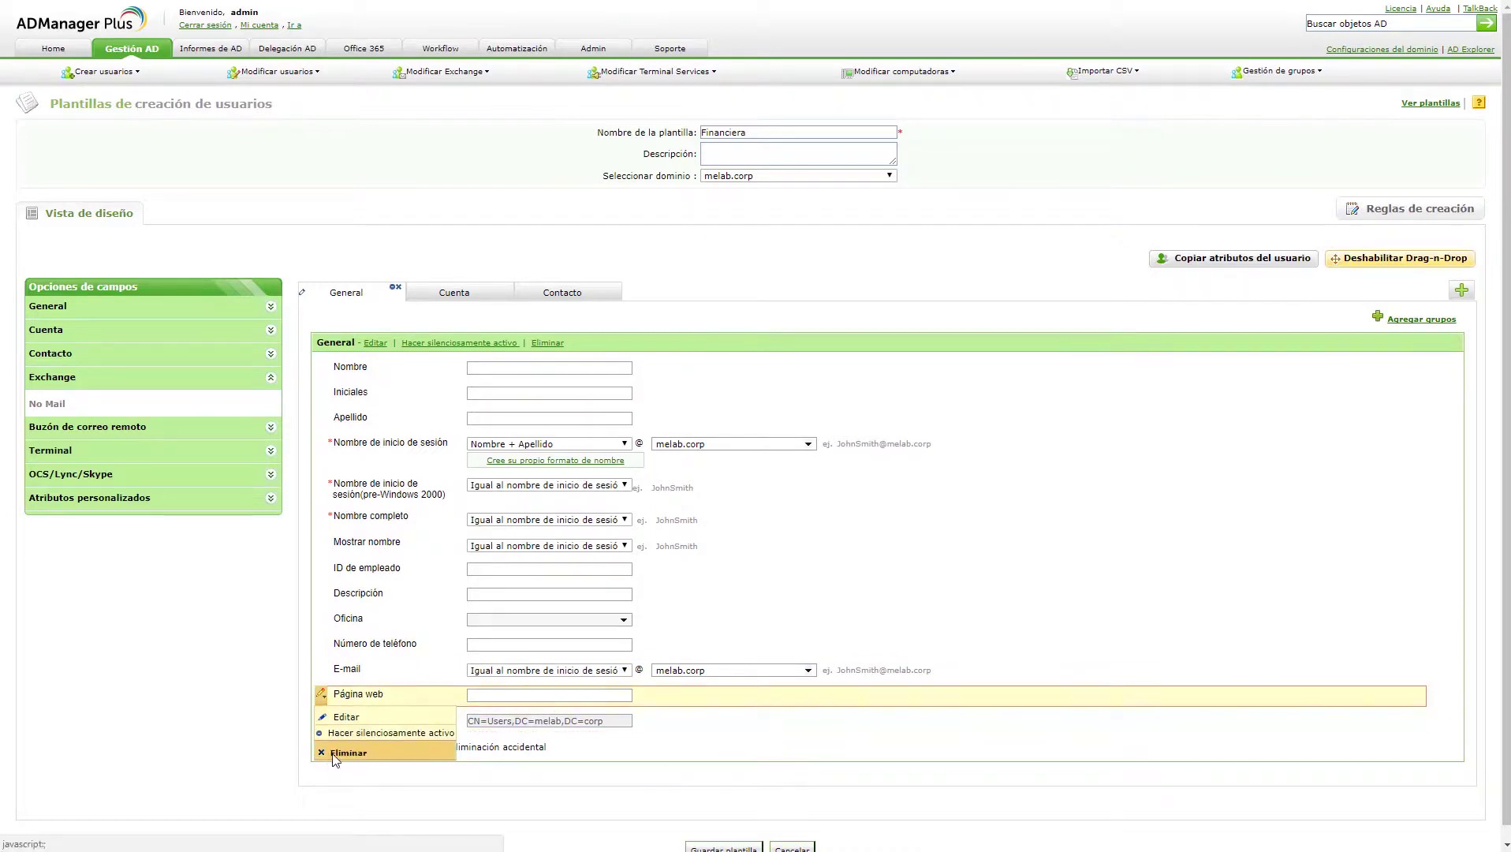
click(334, 757)
click(710, 477)
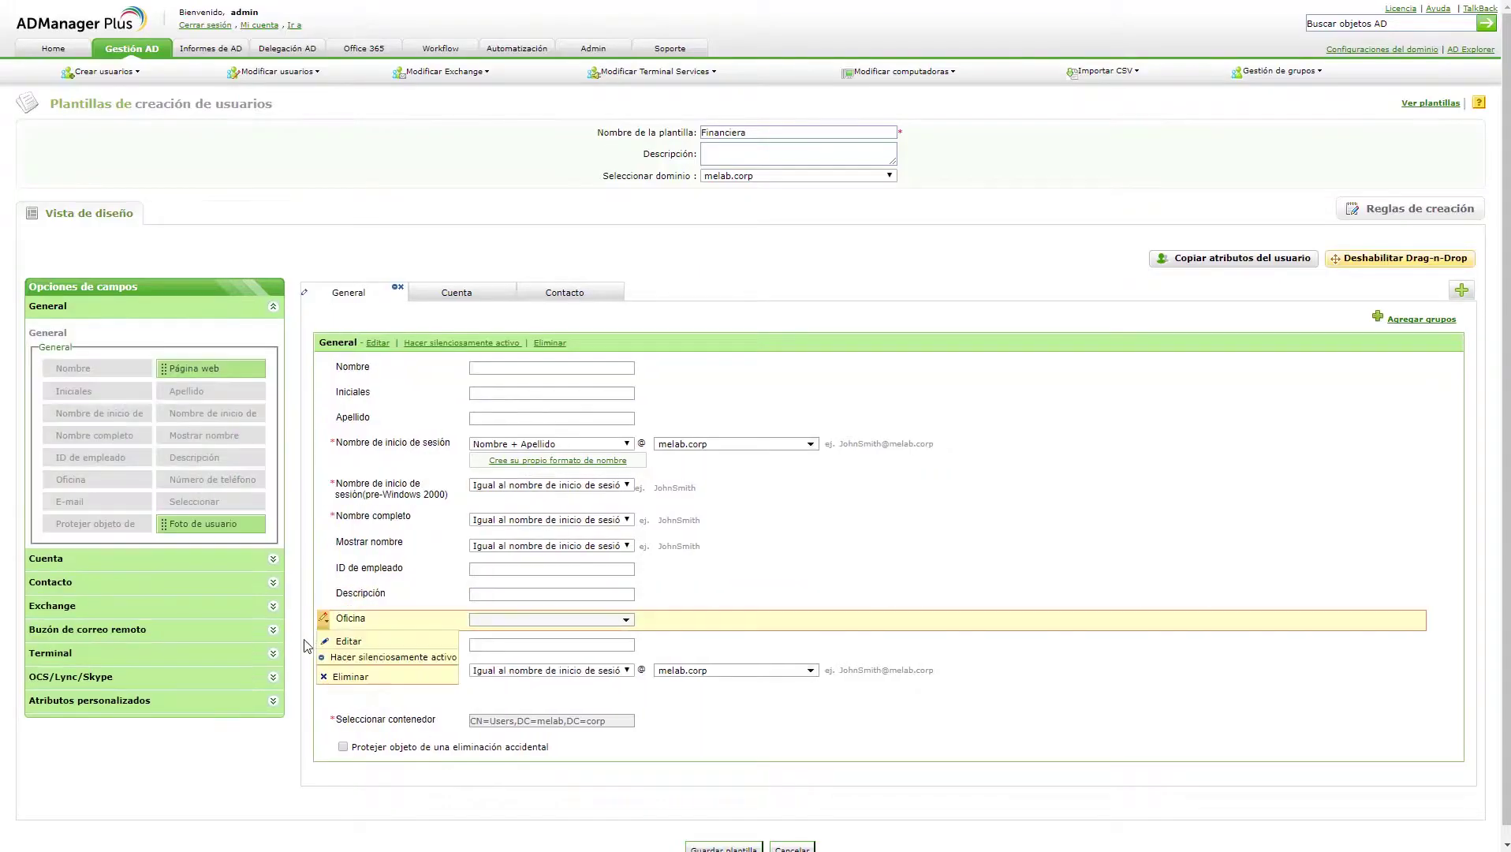
mouse_move(328, 607)
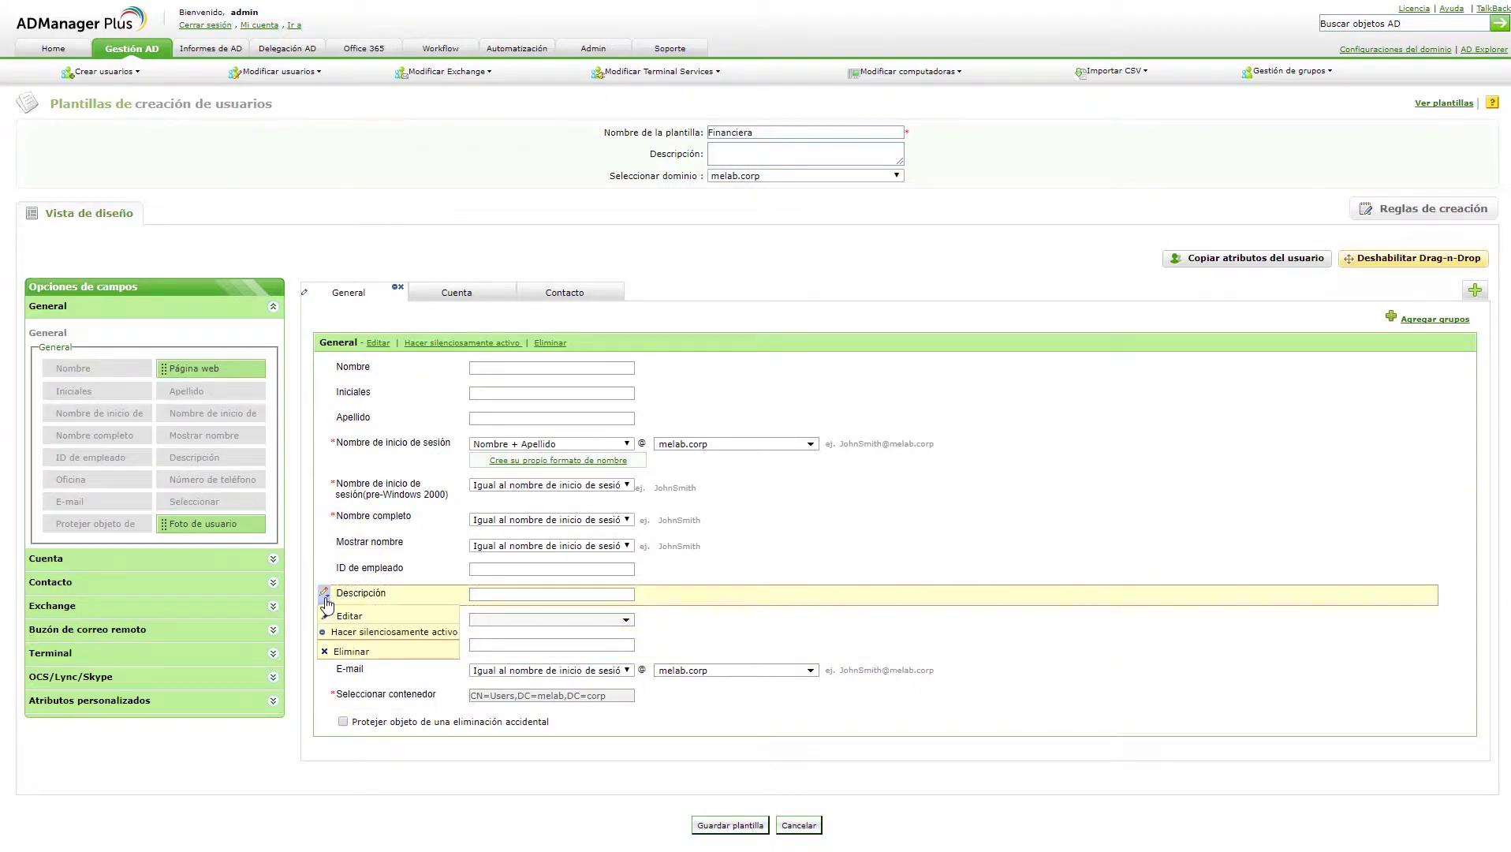
click(340, 651)
click(734, 477)
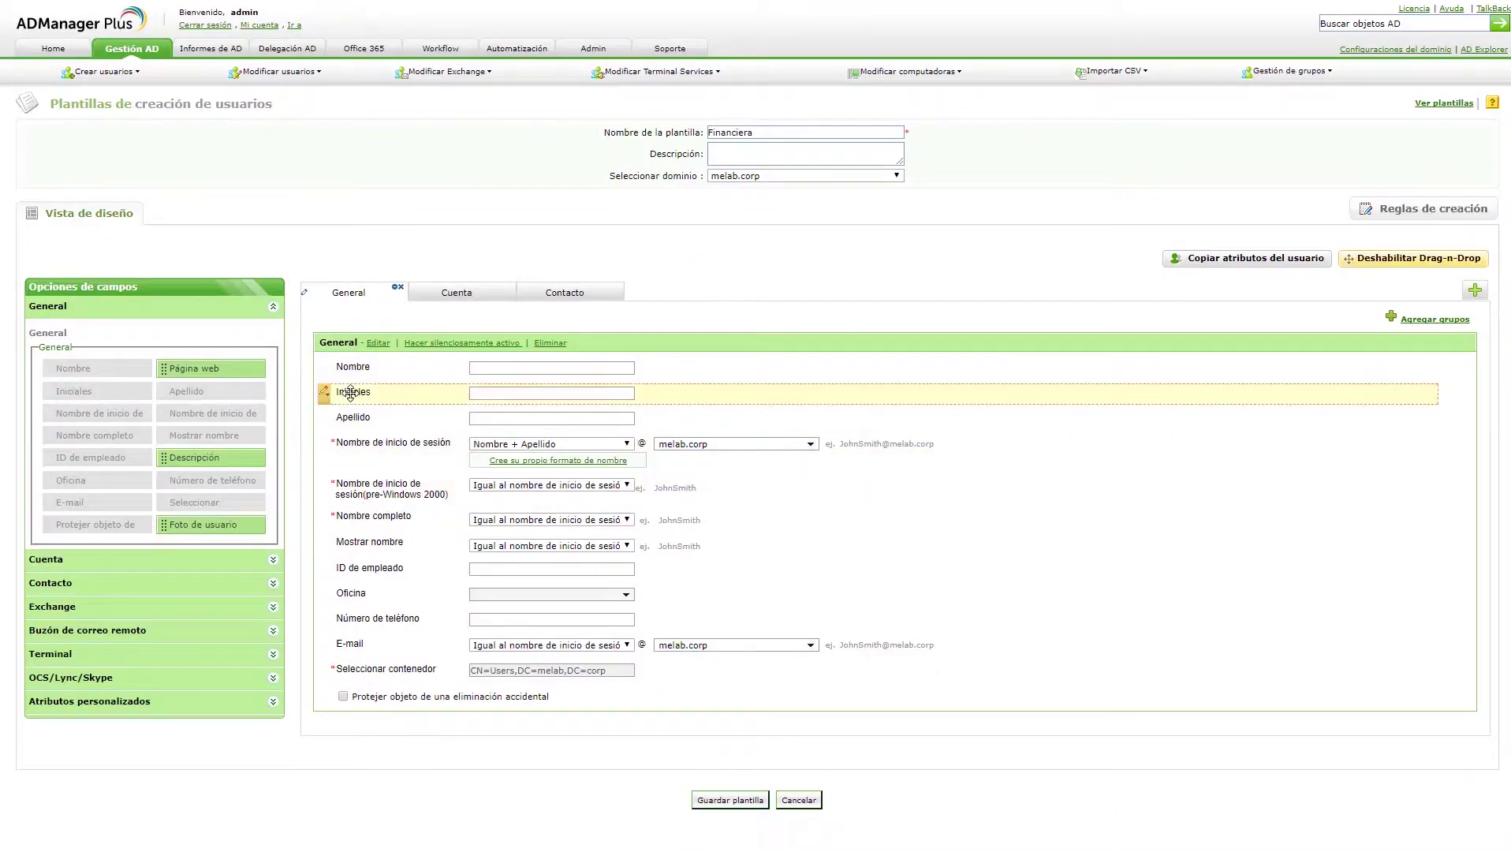
- Remove the Iniciales and ID de empleado fields from the General group
mouse_move(324, 392)
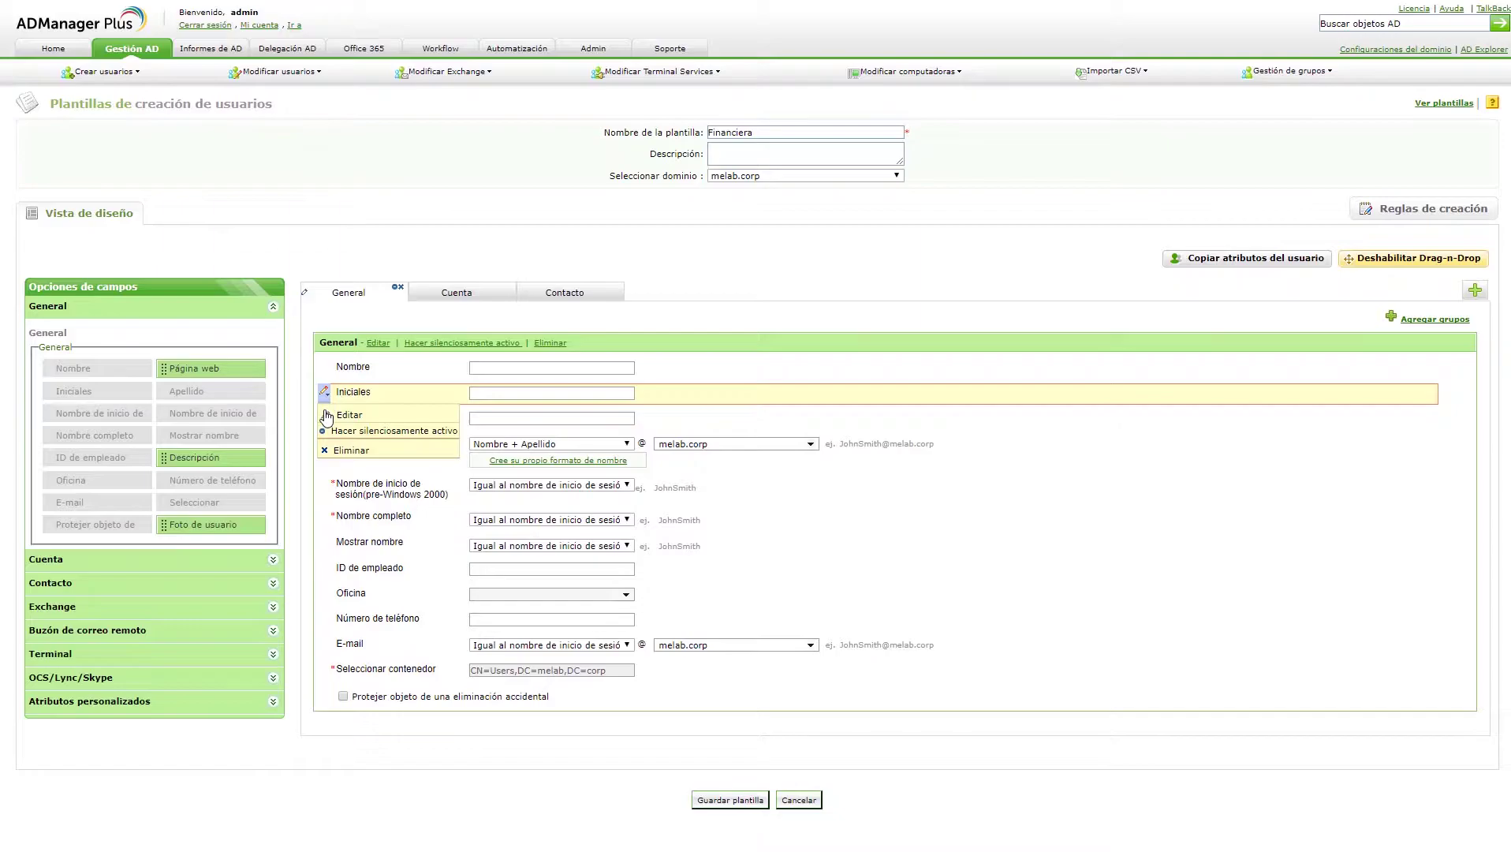
click(347, 450)
click(734, 477)
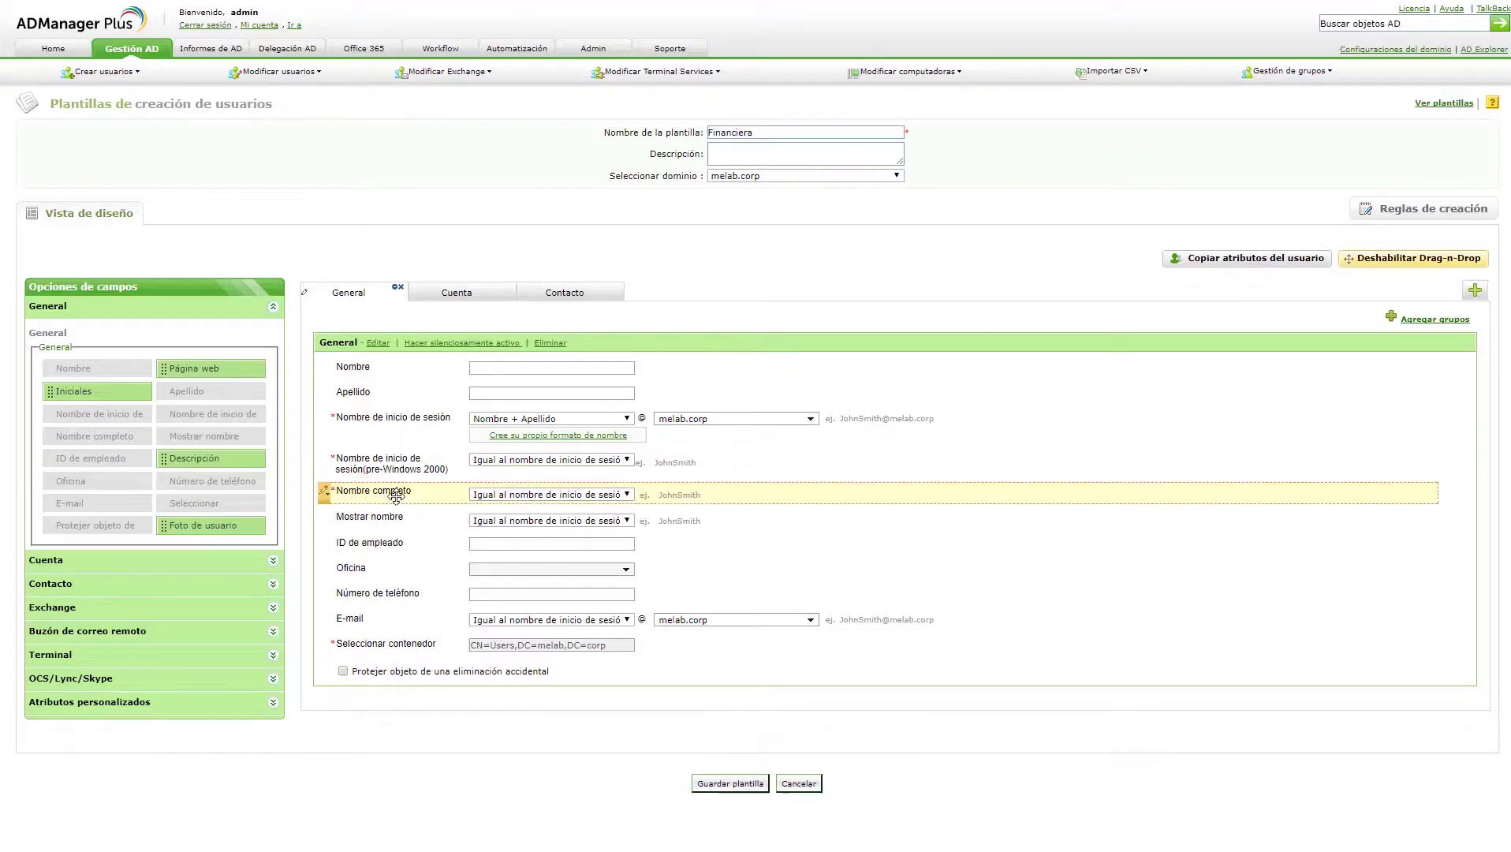
mouse_move(330, 554)
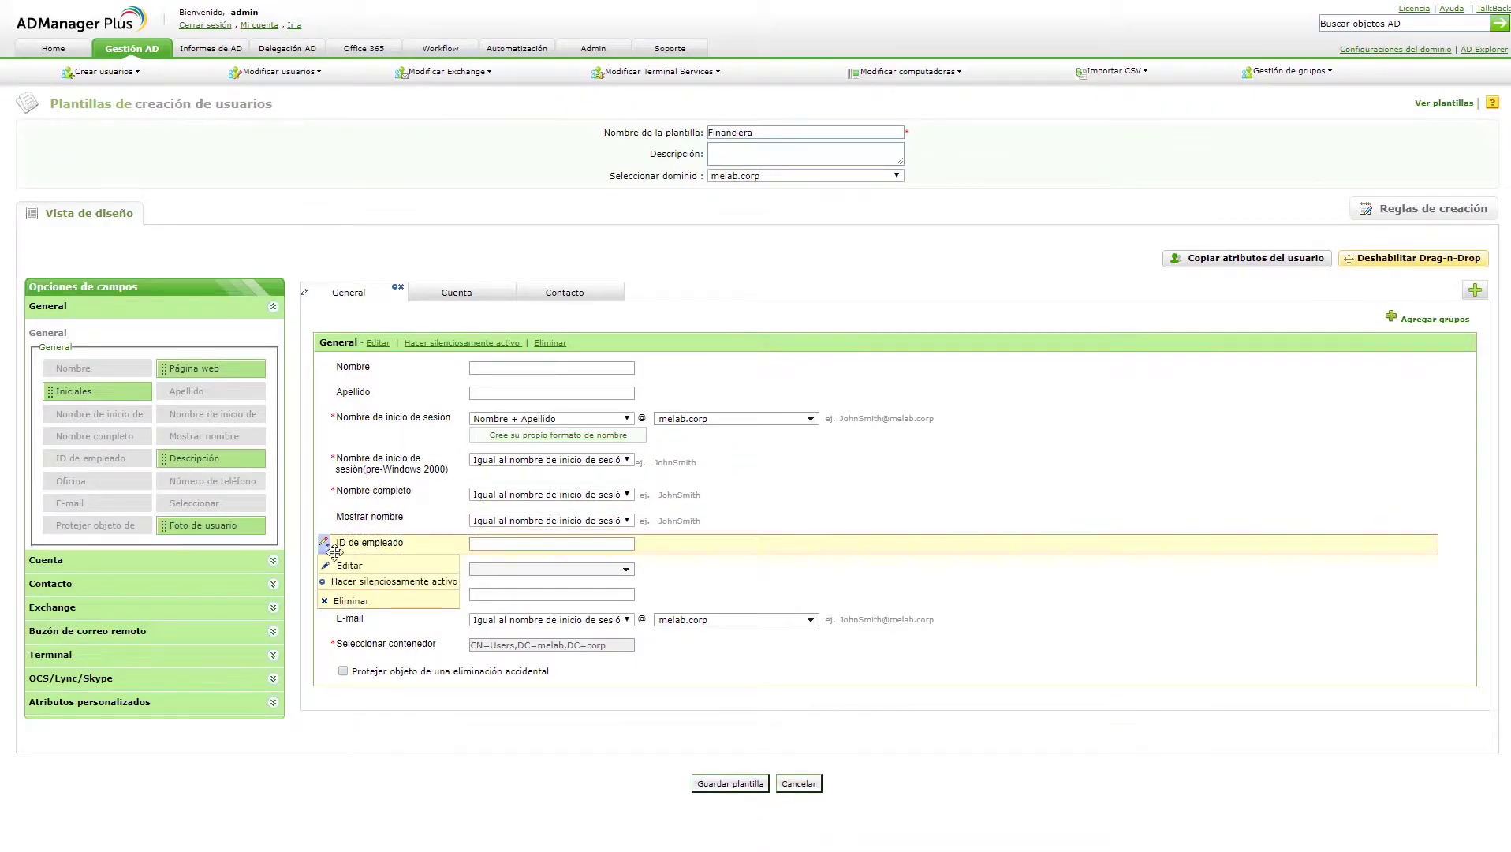
click(340, 603)
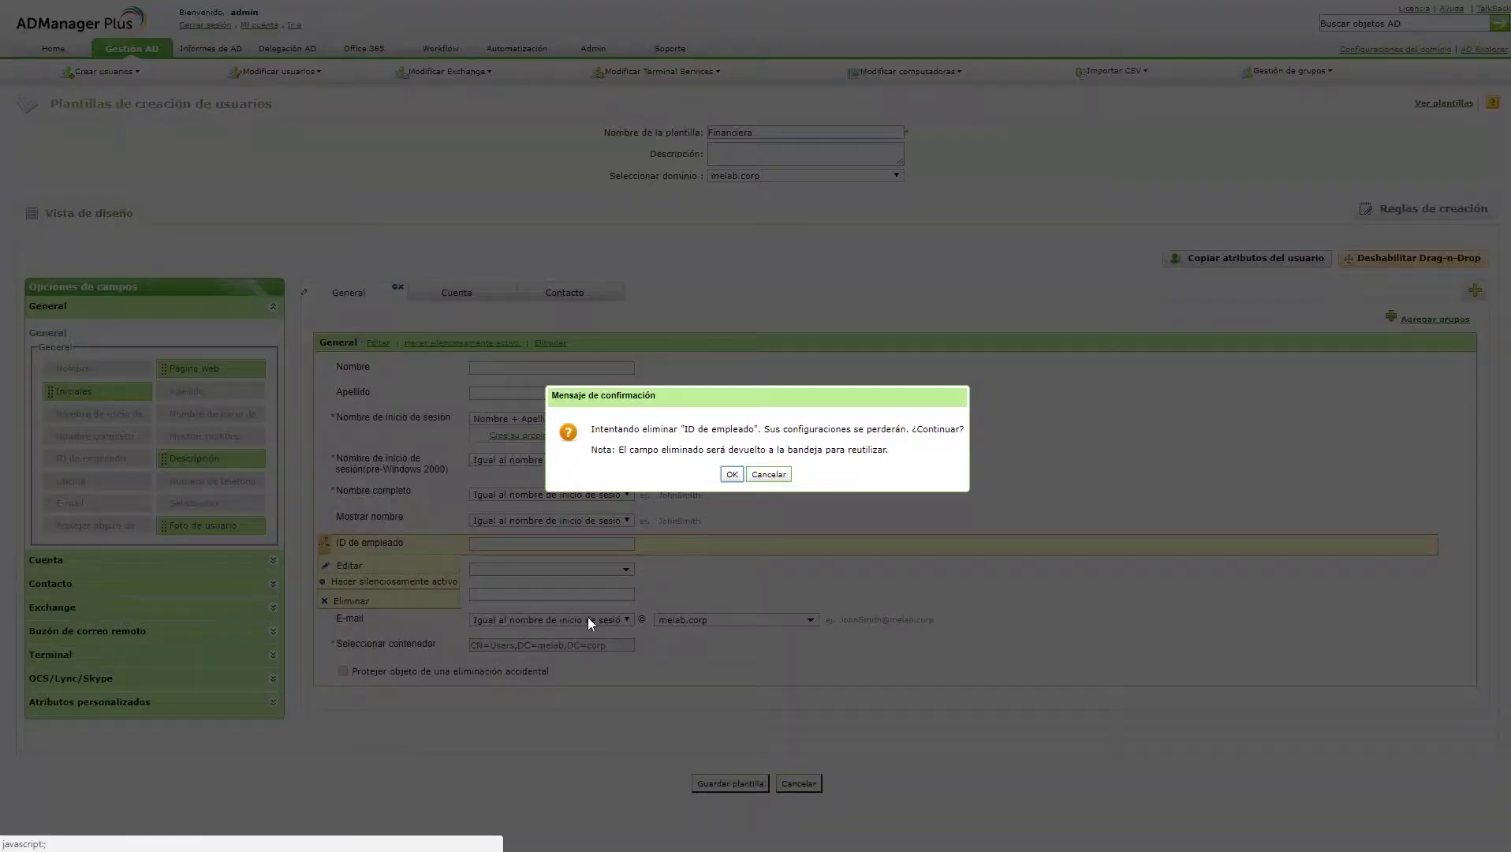
click(735, 477)
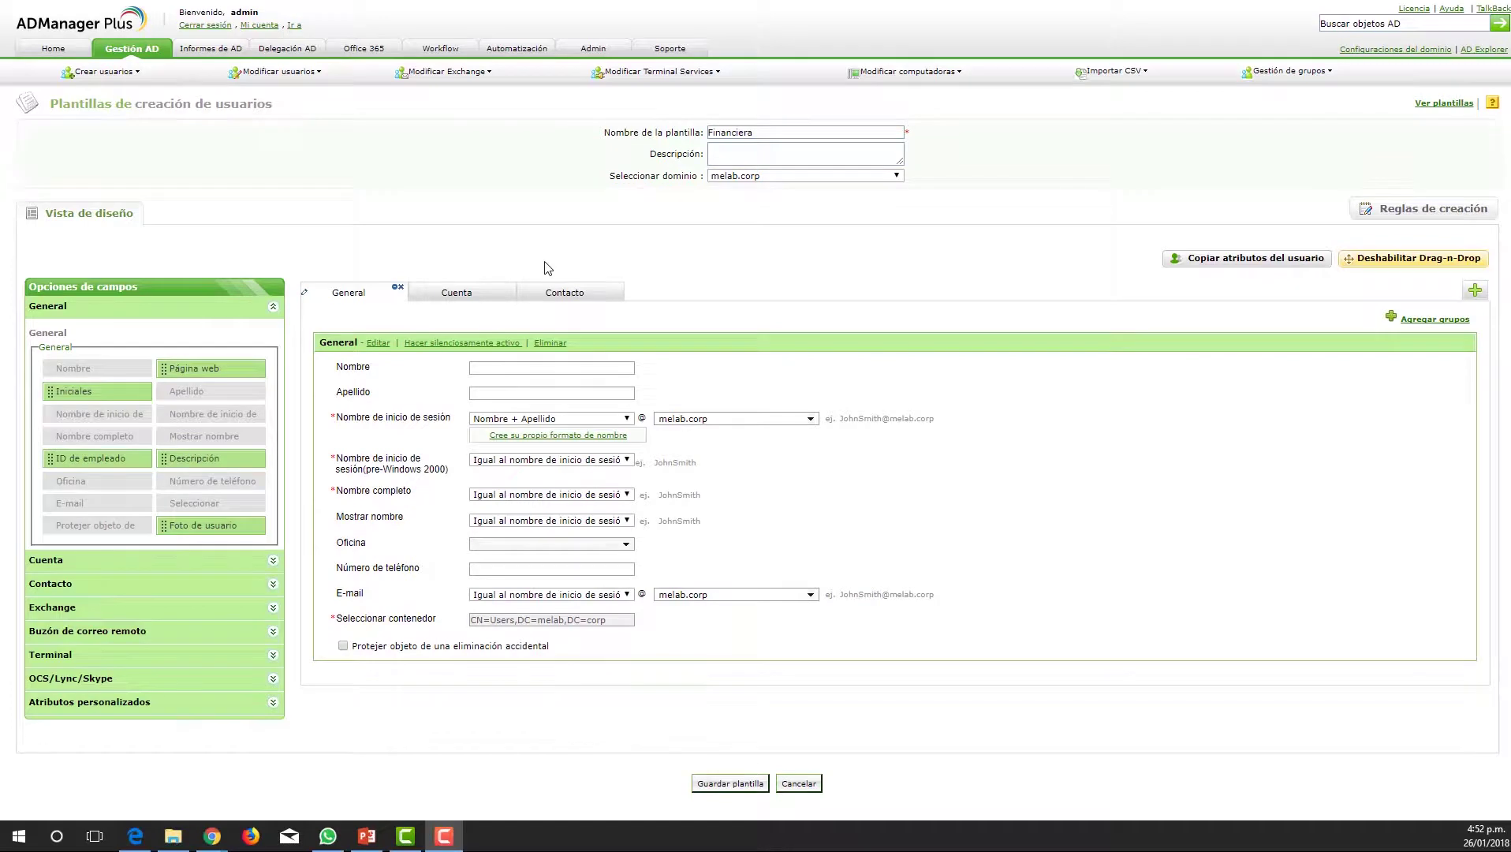
- Remove the Notas field from the Teléfono/Organización group of the Contacto tab
click(562, 301)
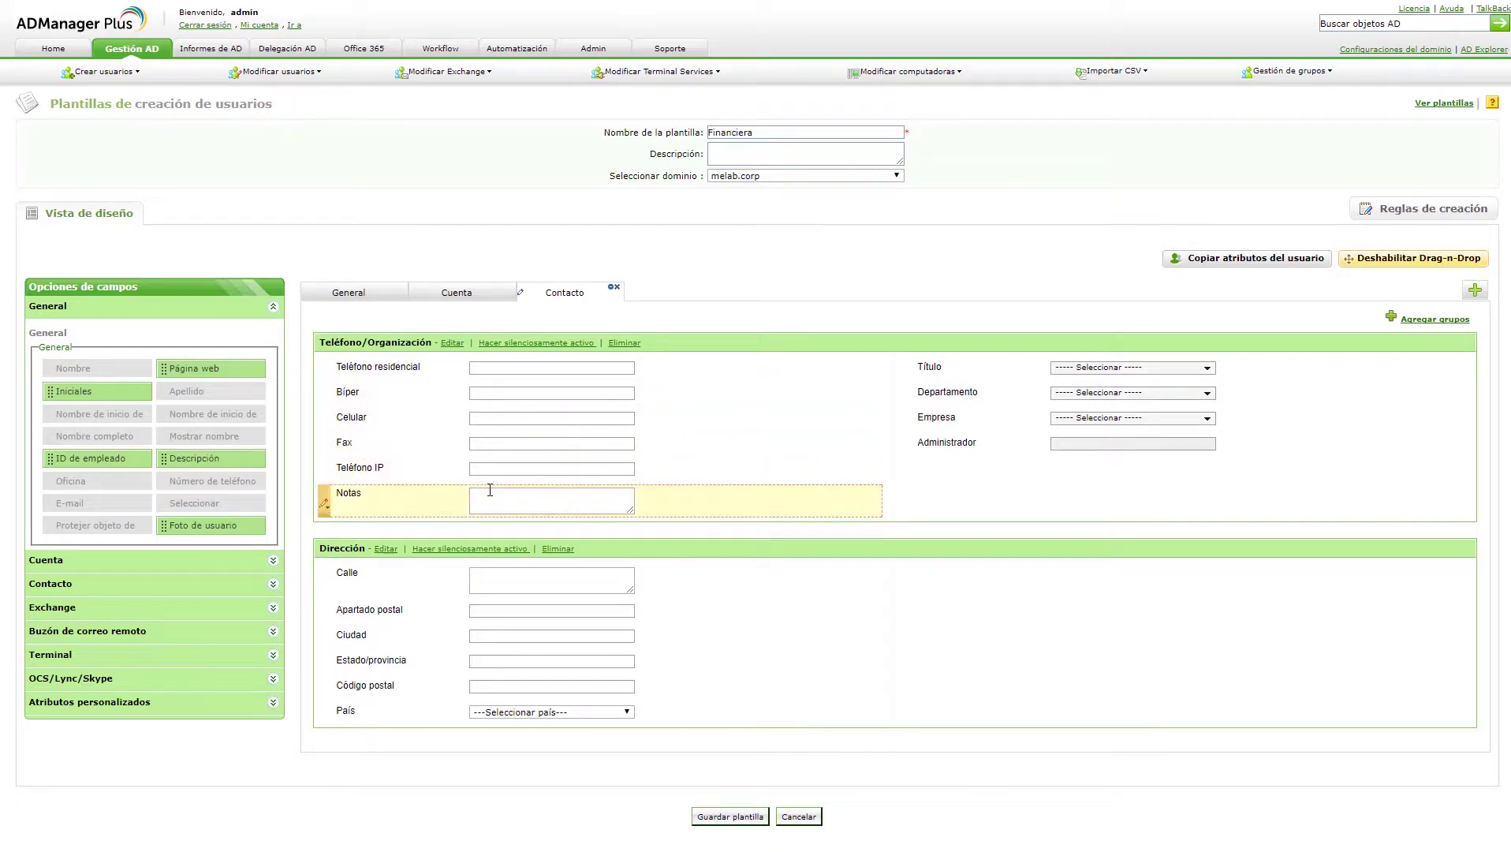
click(327, 495)
mouse_move(325, 511)
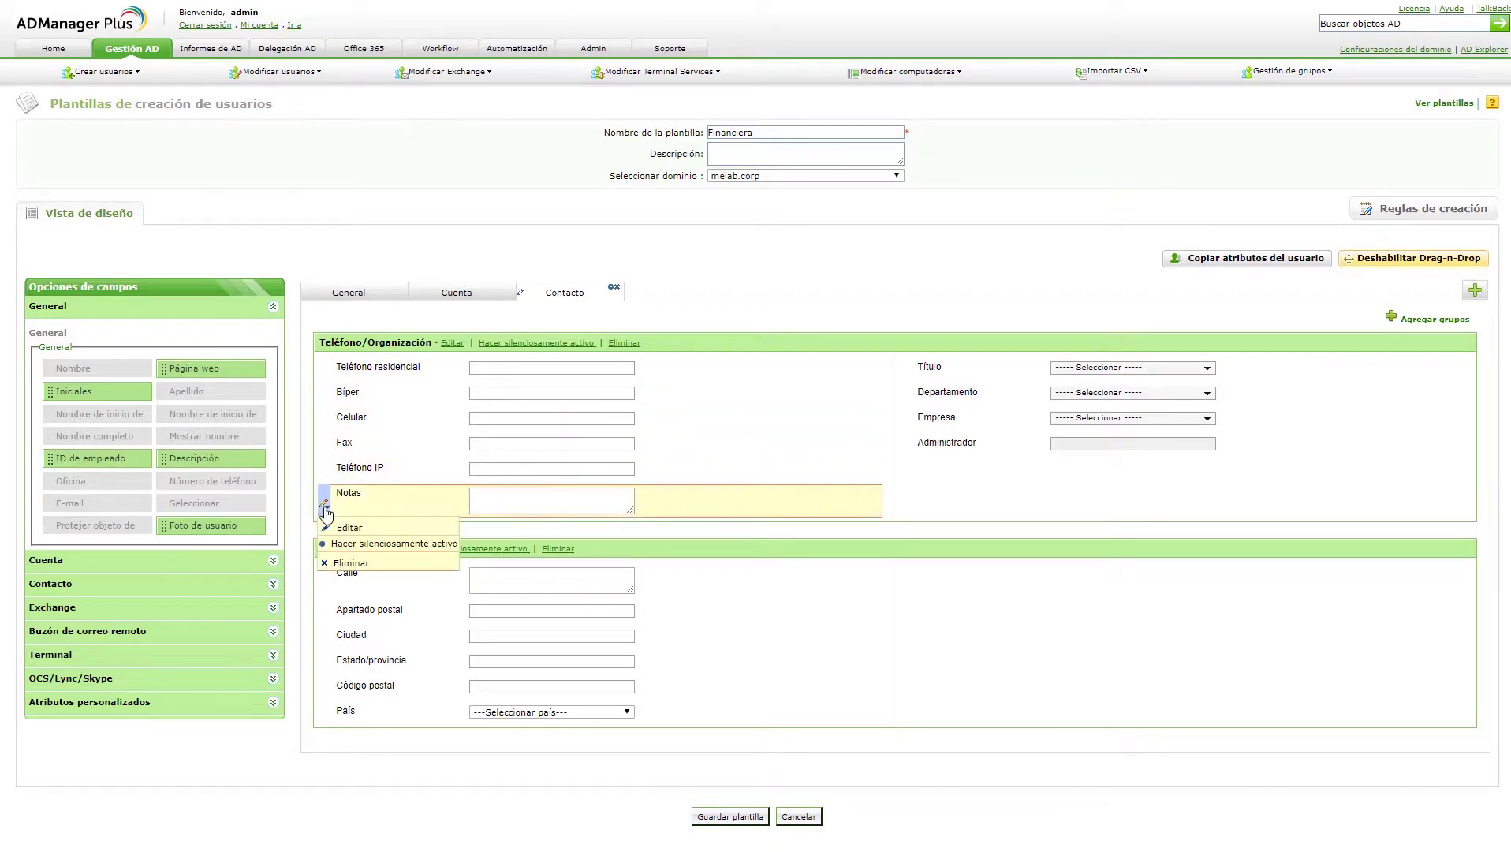
click(351, 563)
click(731, 475)
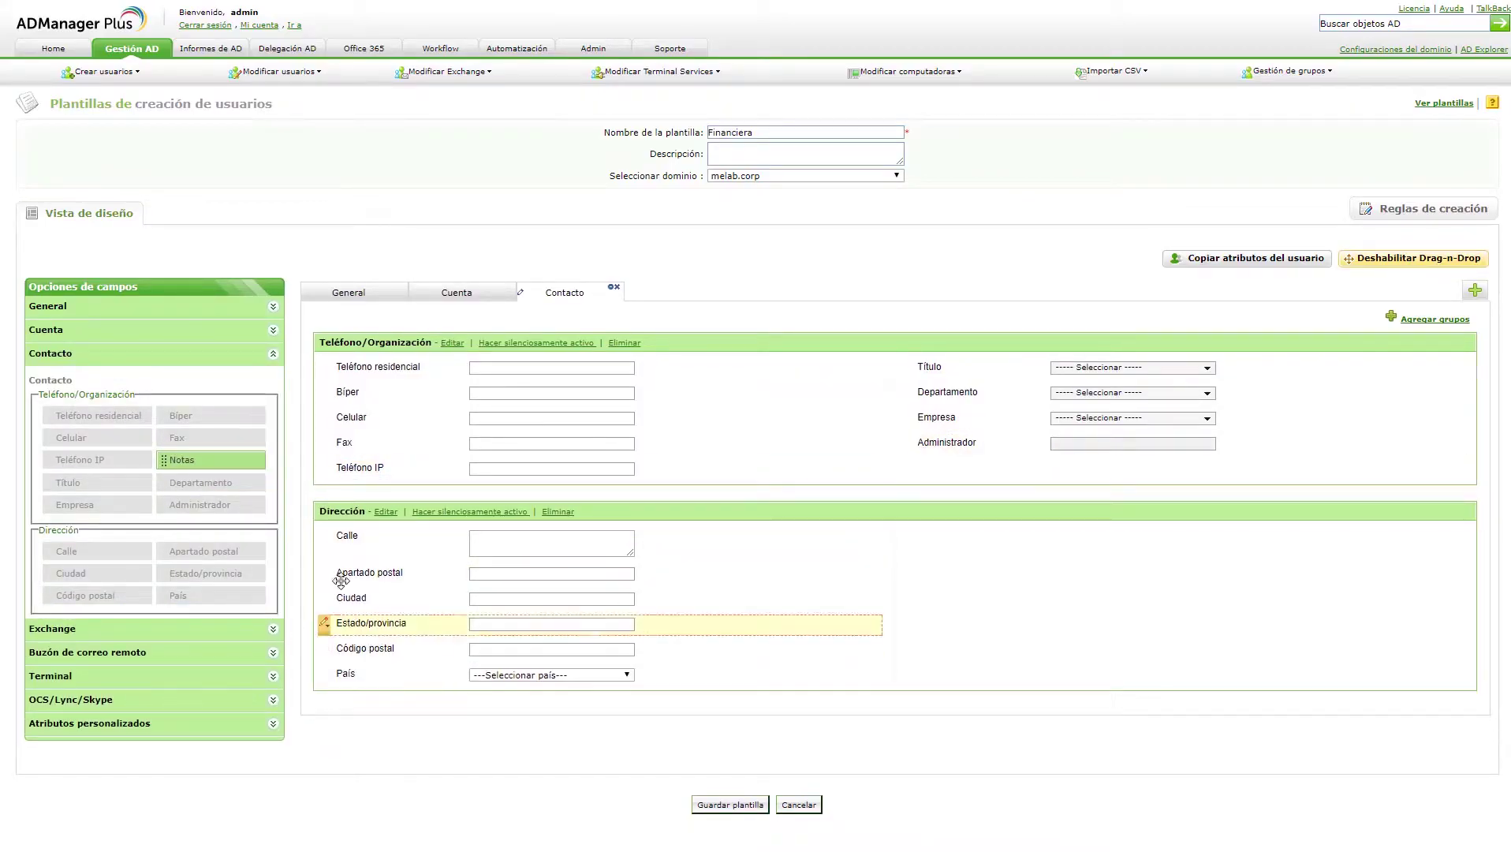
- Remove the Código postal and Apartado postal fields from the Dirección group
mouse_move(329, 659)
click(333, 707)
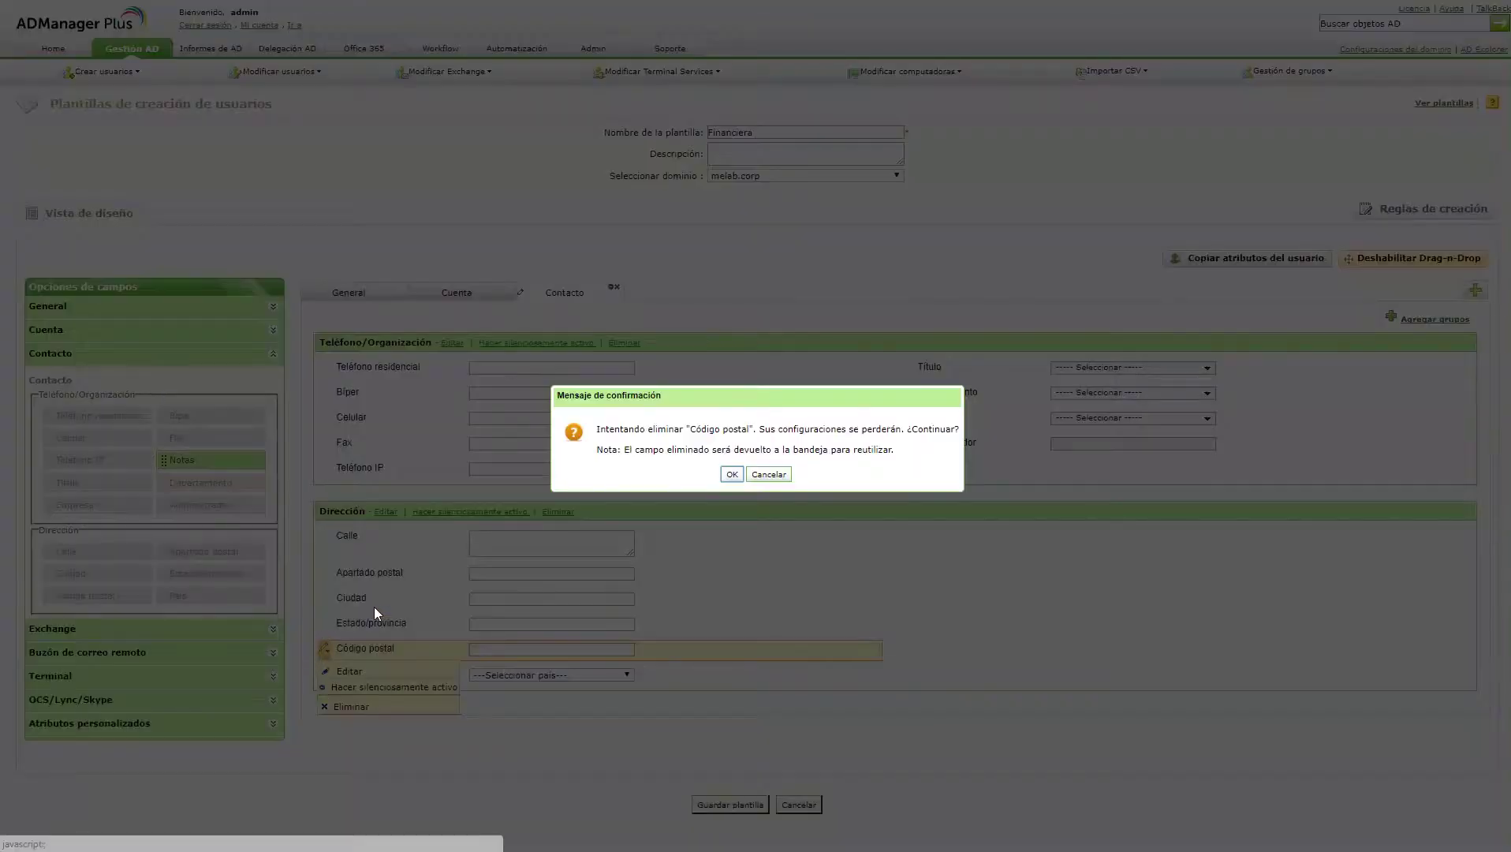
click(730, 475)
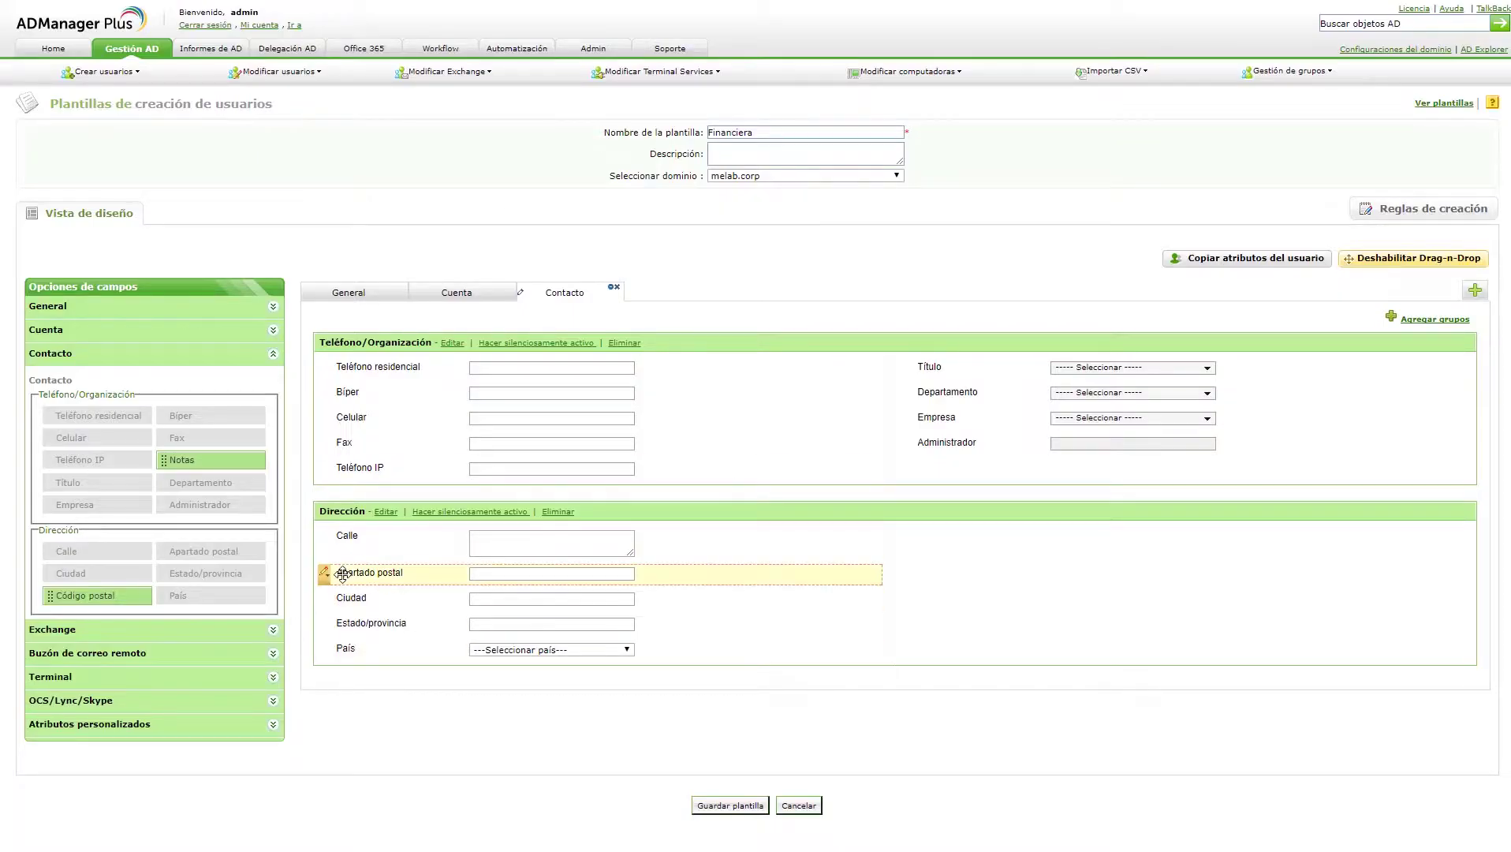
mouse_move(329, 575)
click(344, 631)
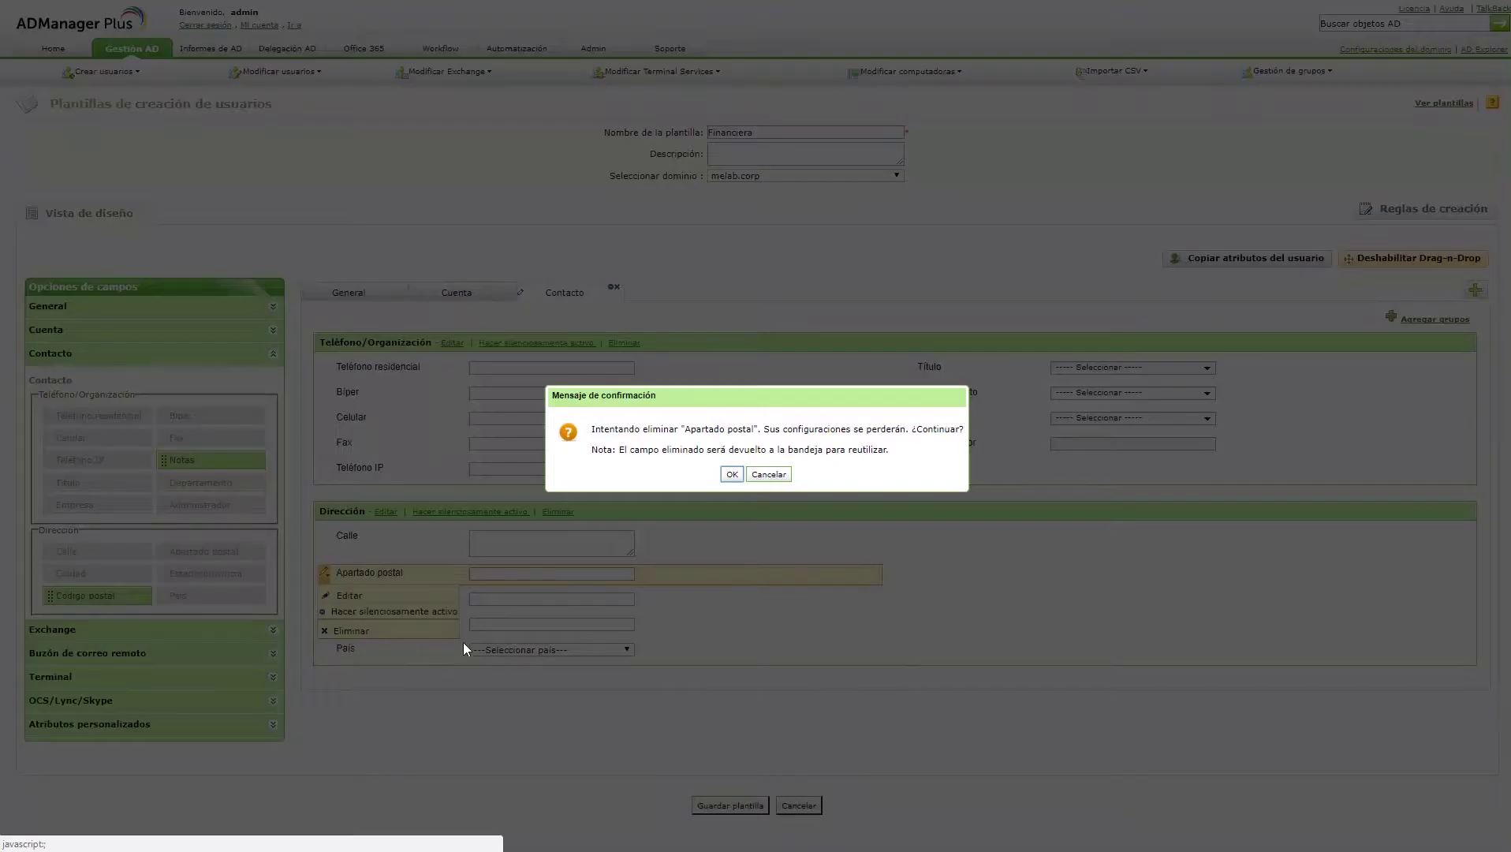
click(732, 474)
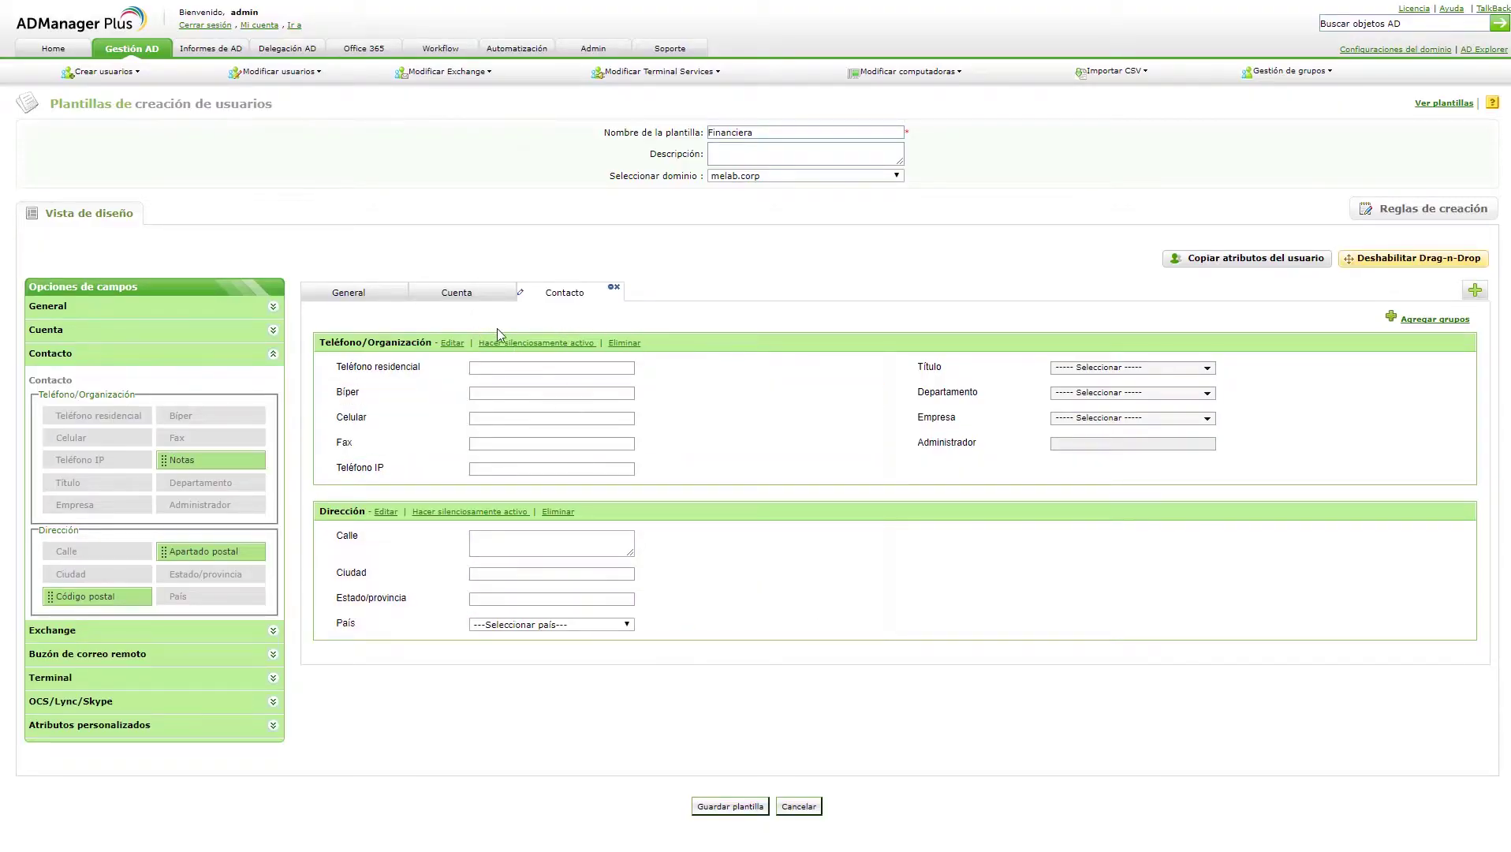
- Make the Nombre field in the template's General tab mandatory (Obligatorio)
click(350, 295)
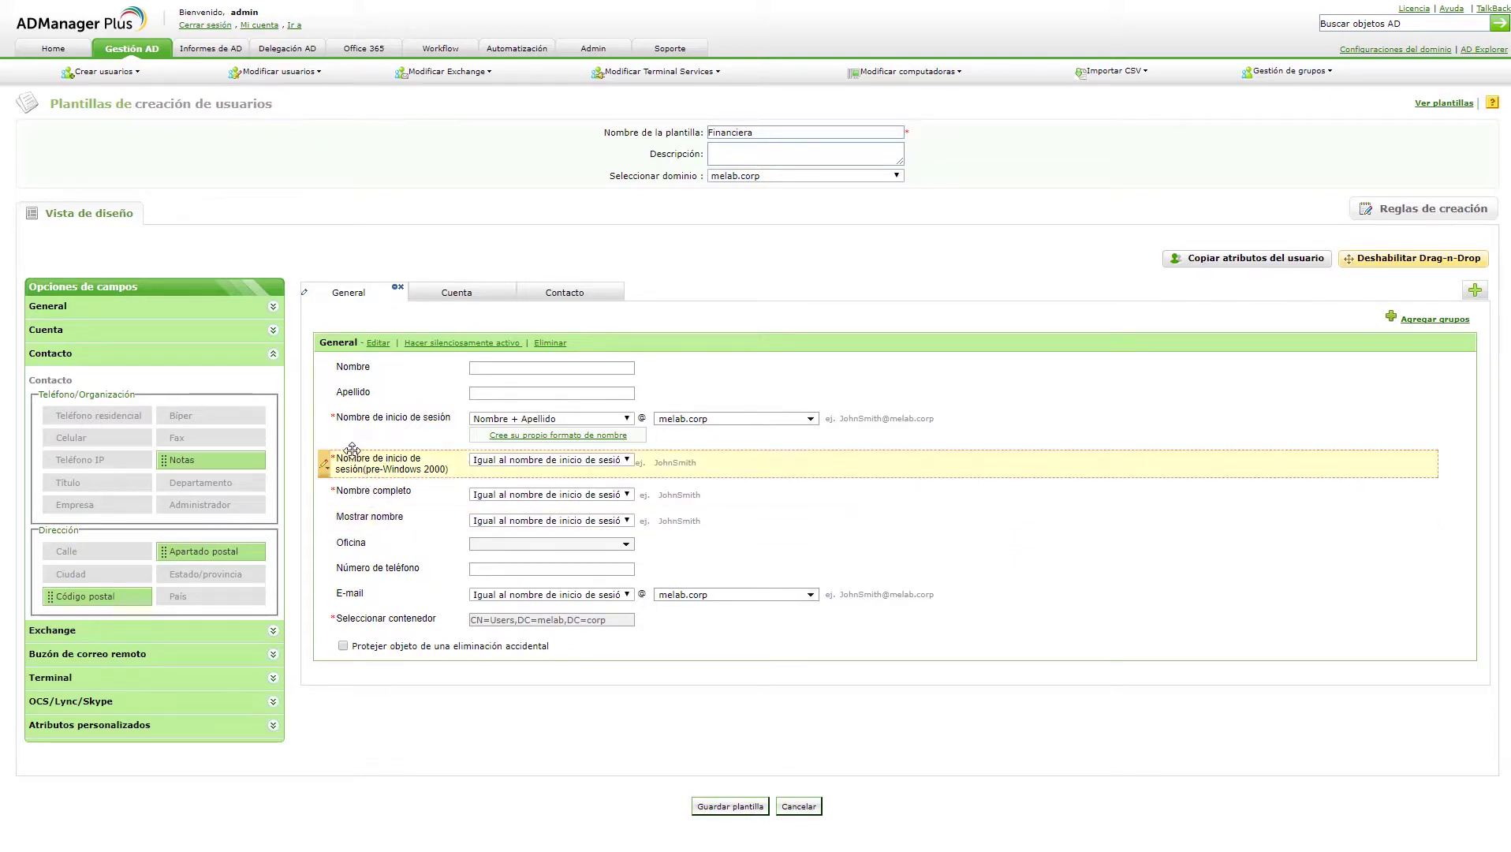
click(329, 371)
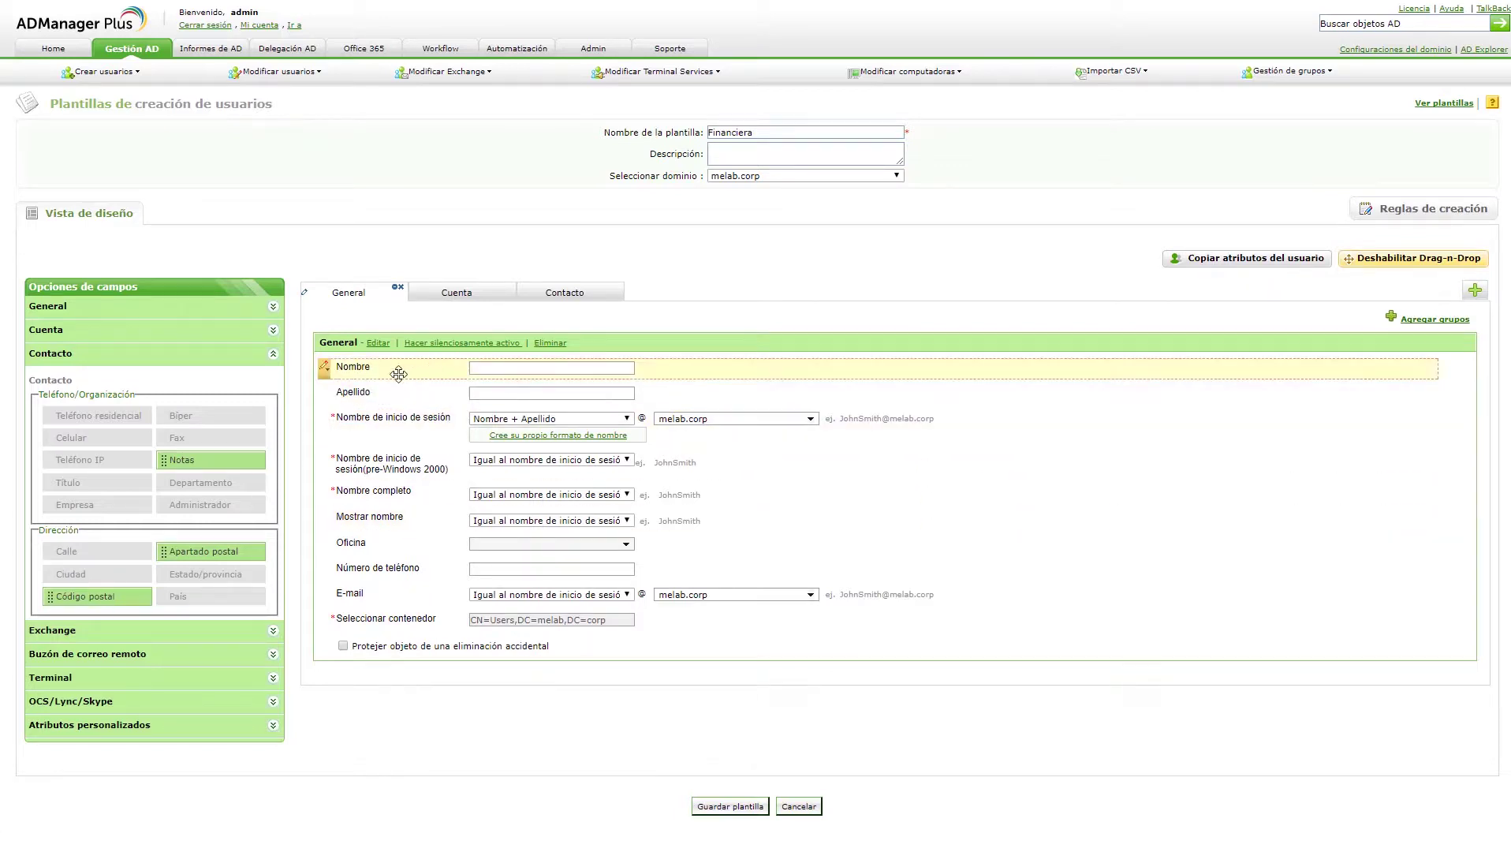
mouse_move(324, 377)
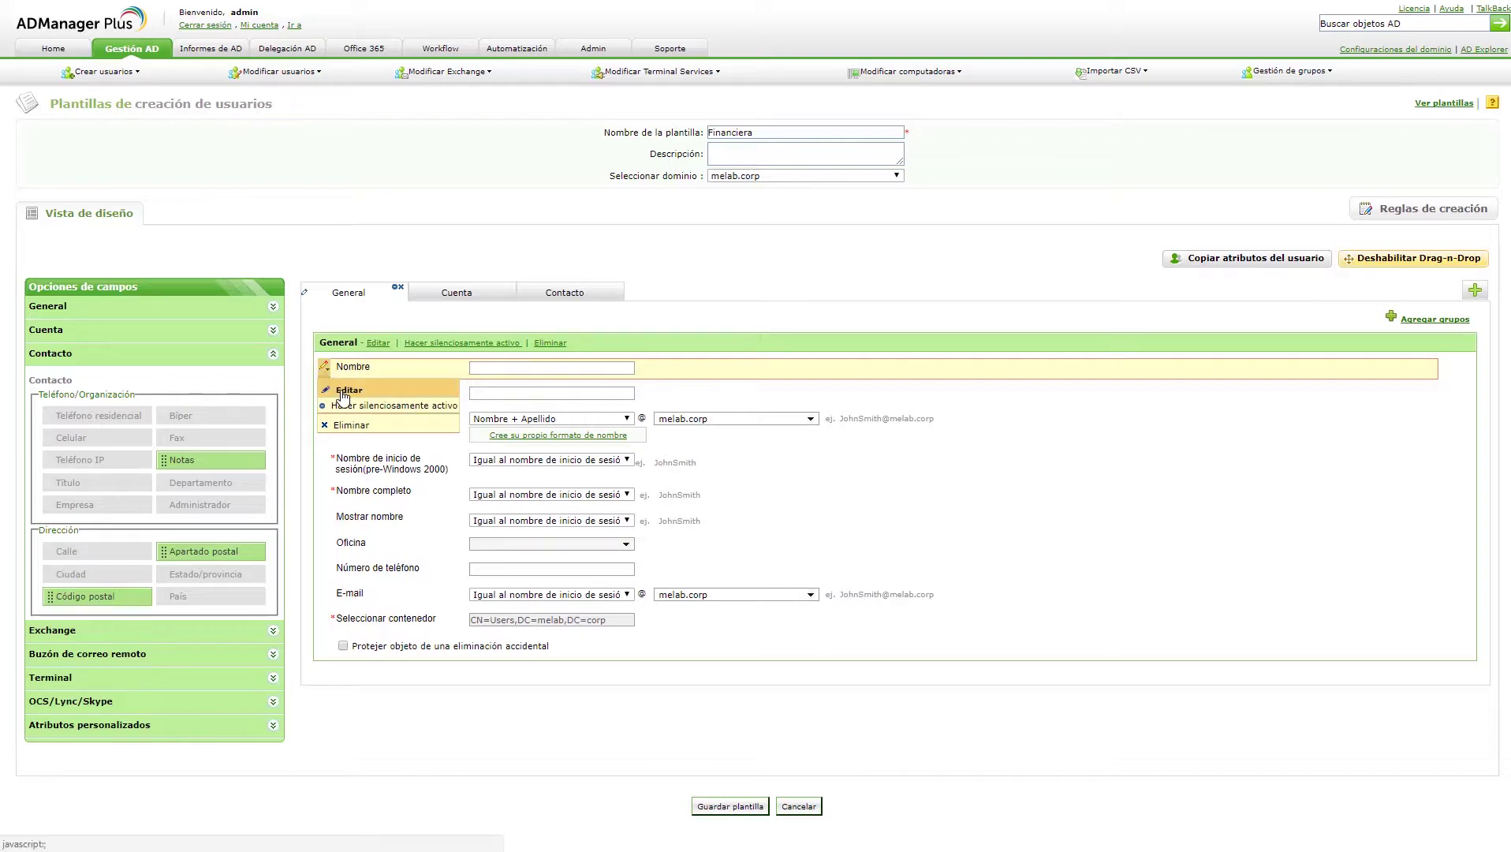
click(345, 389)
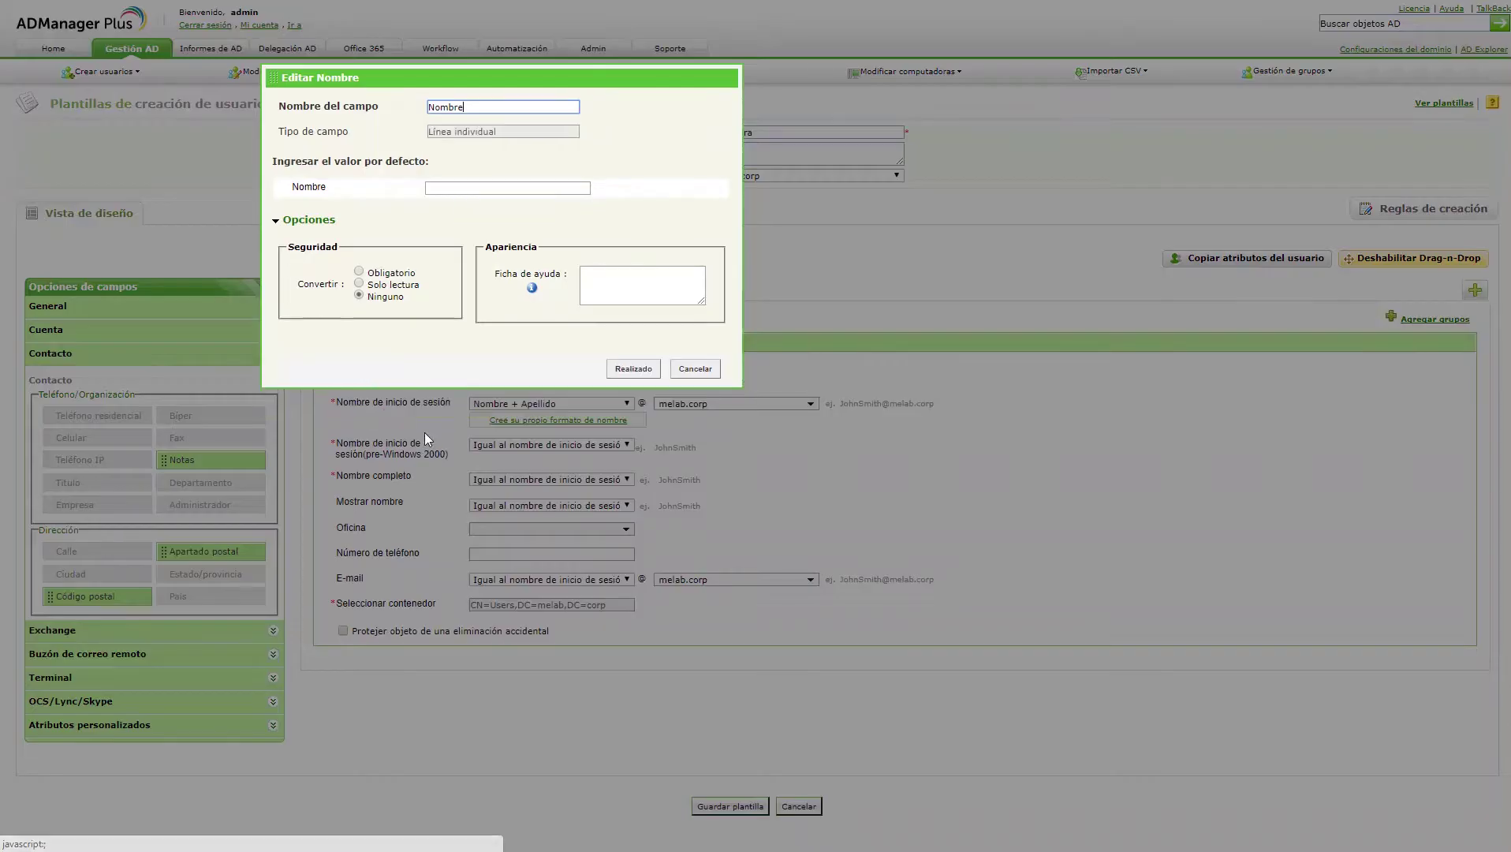
click(359, 272)
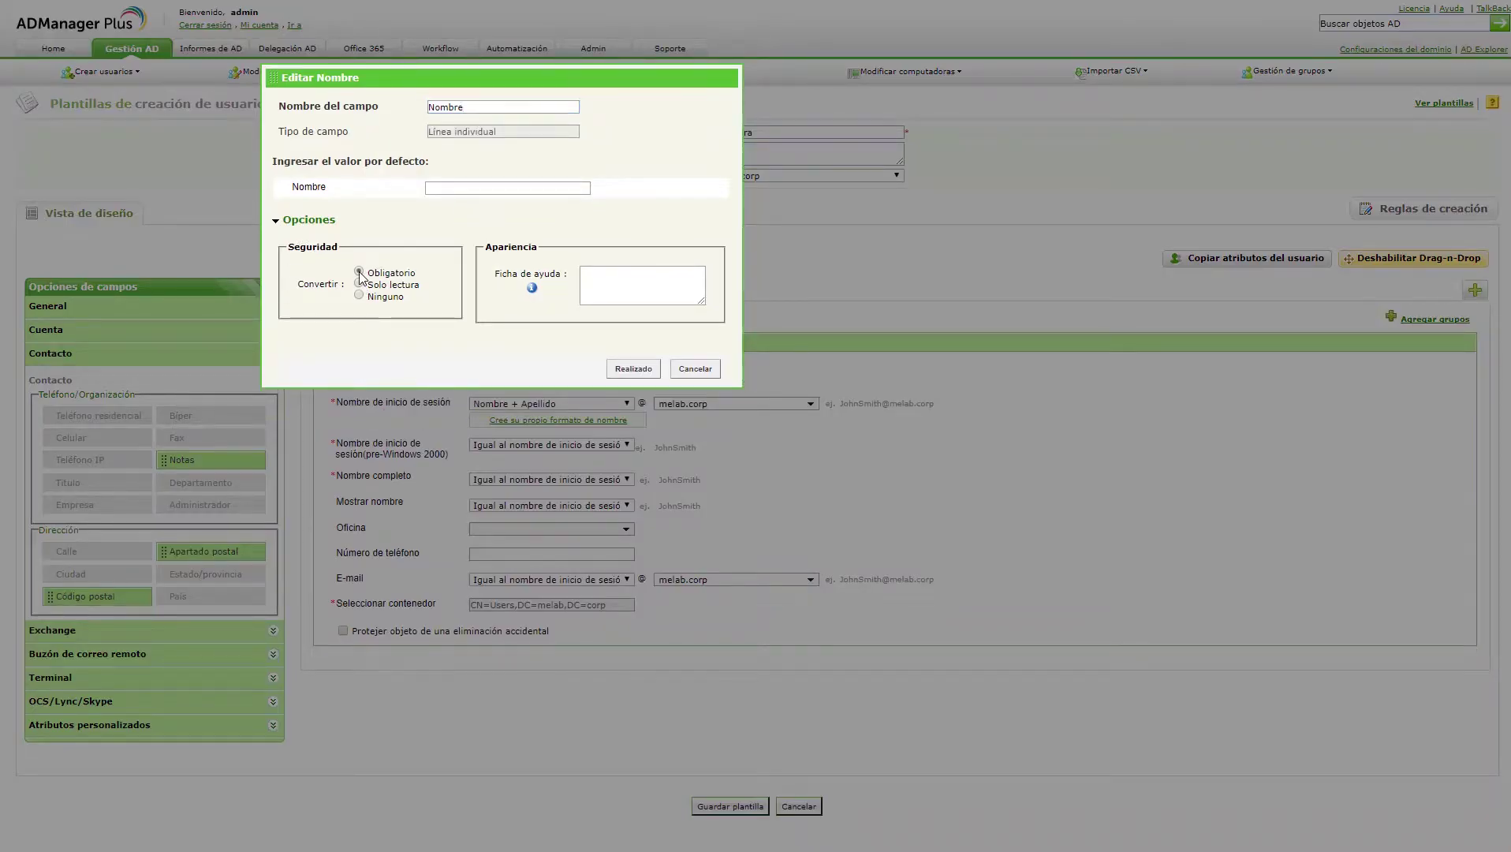
click(633, 369)
- Review the Nombre field's security setting in its edit dialog
click(324, 391)
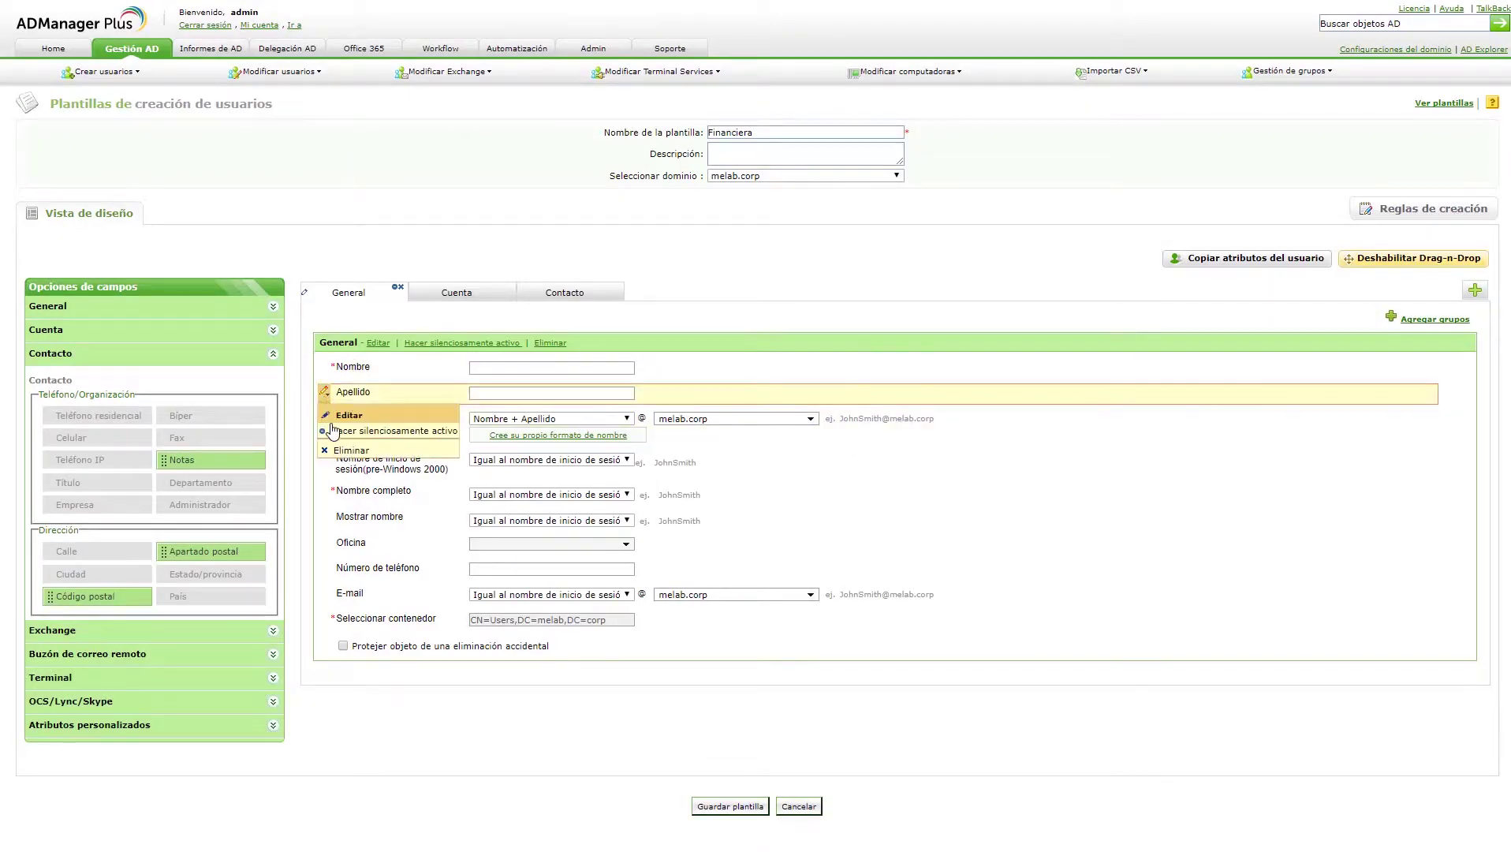
click(324, 366)
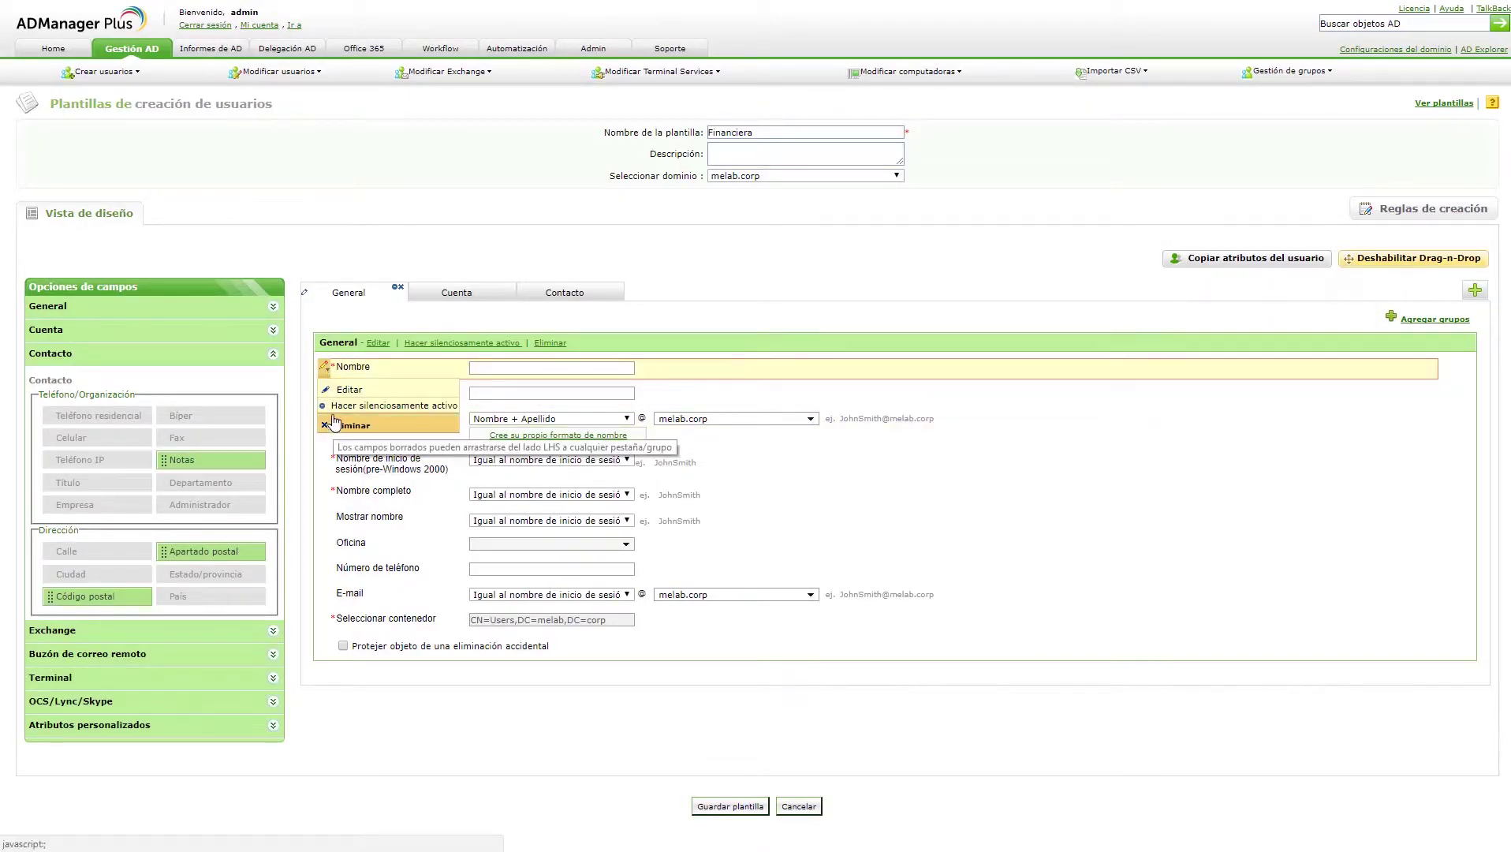
click(328, 387)
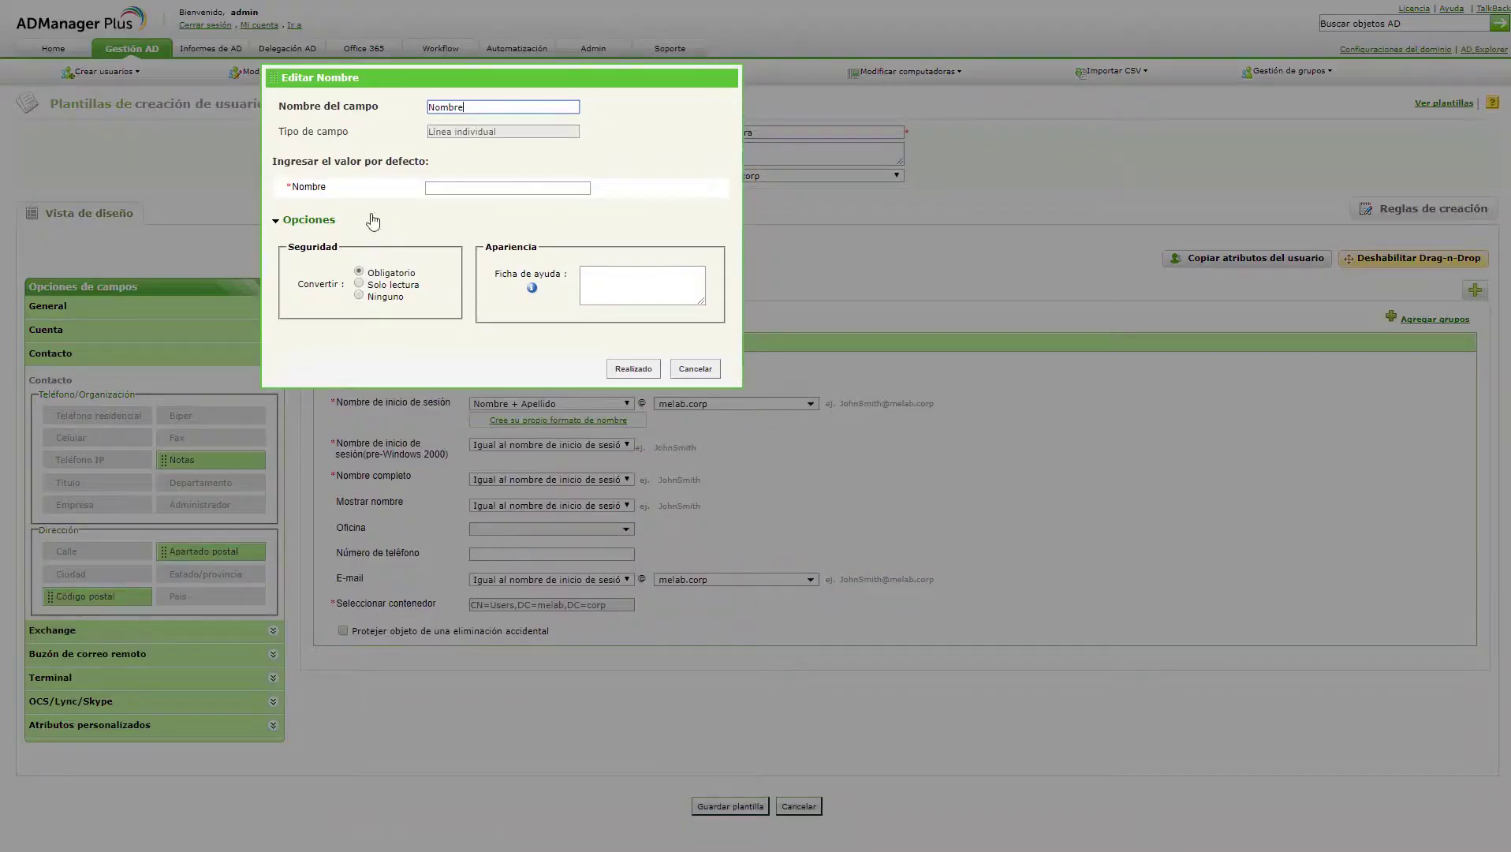
click(633, 368)
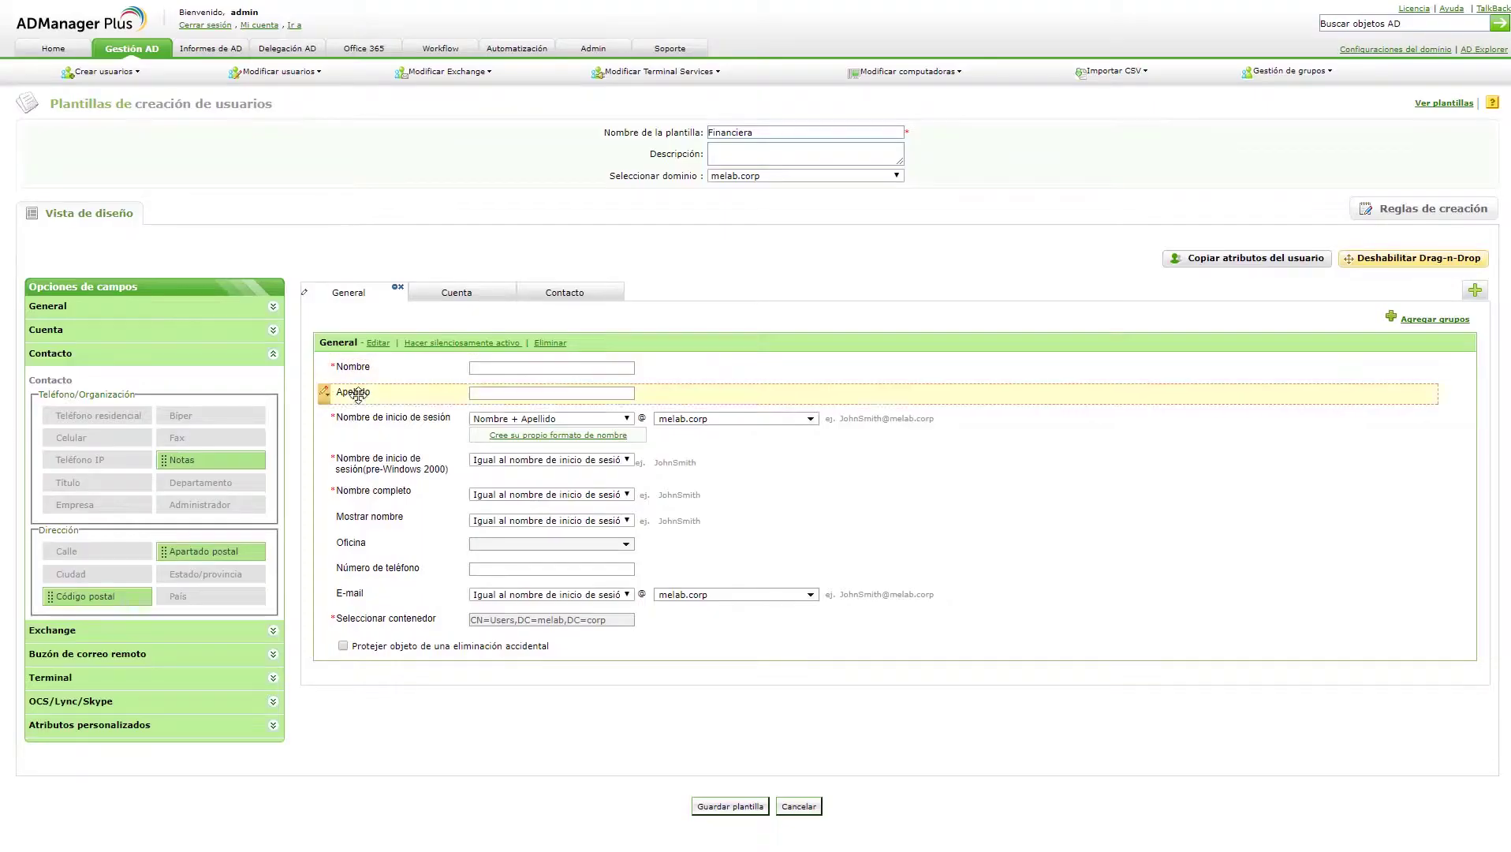
- Make the Apellido field in the General group mandatory (Obligatorio)
click(332, 396)
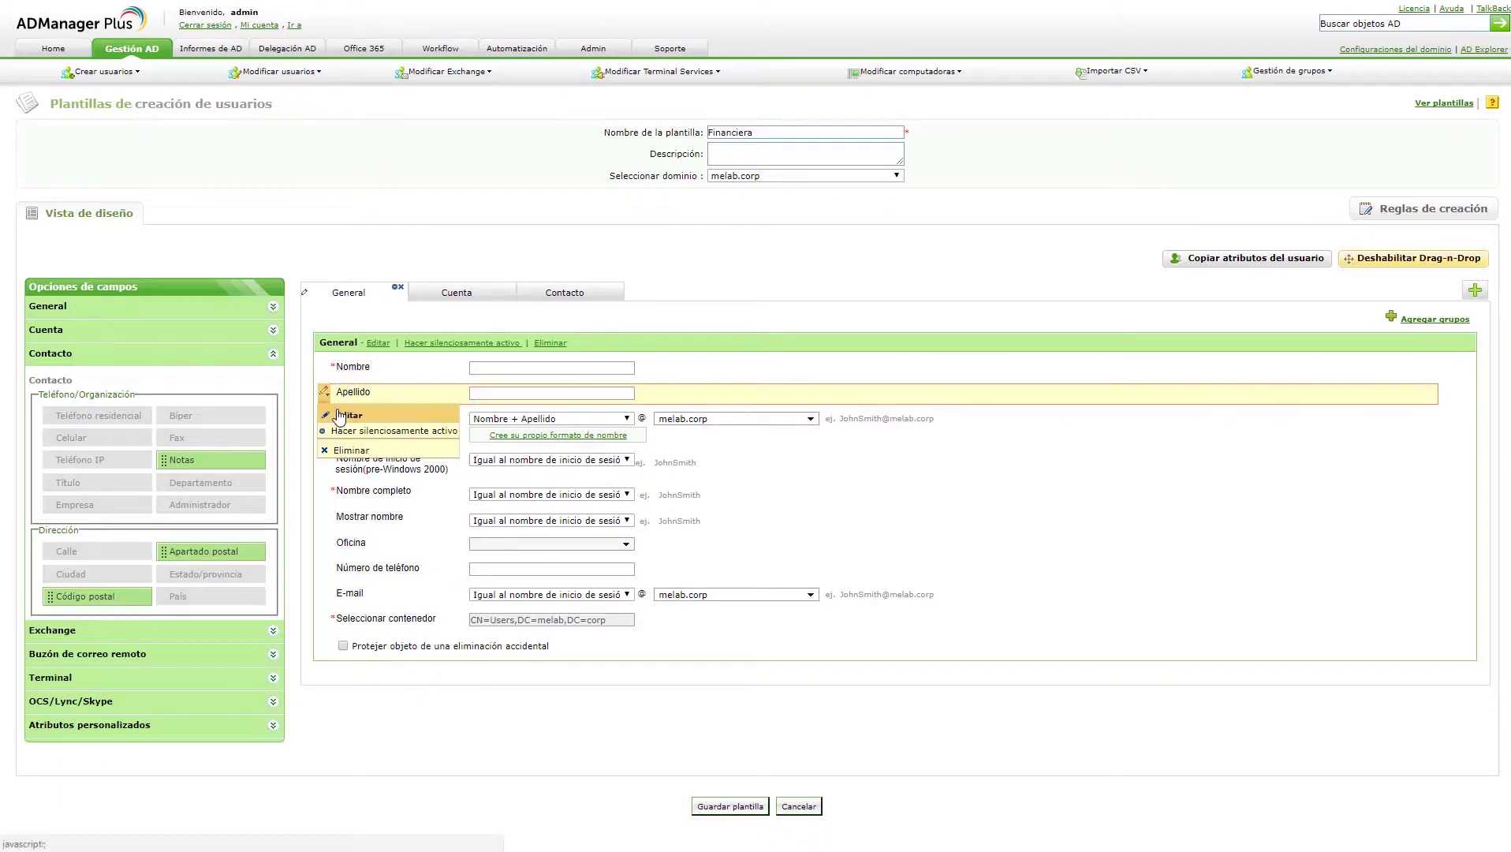
click(336, 412)
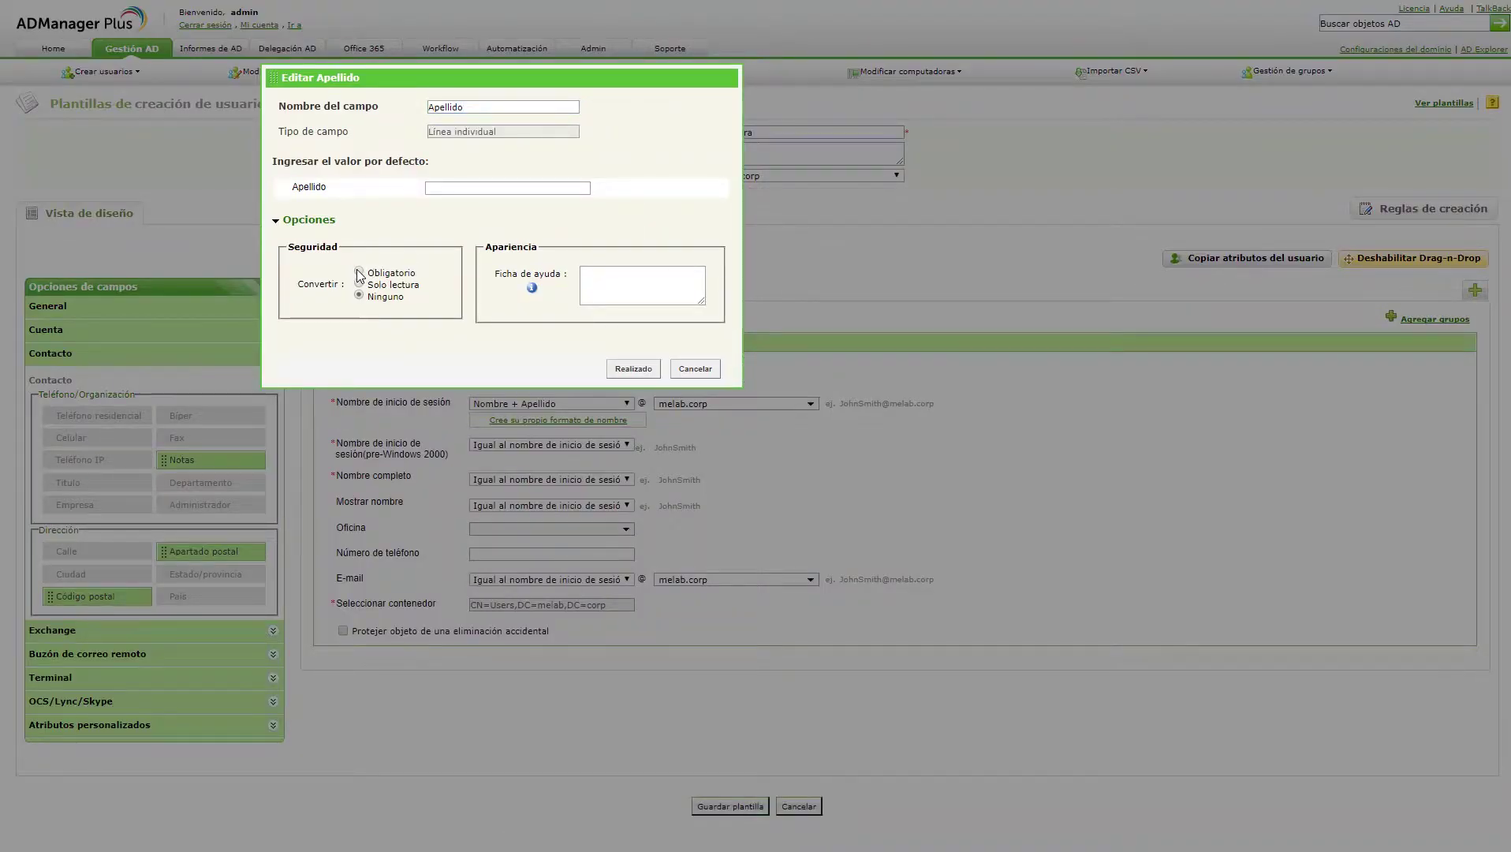
click(634, 369)
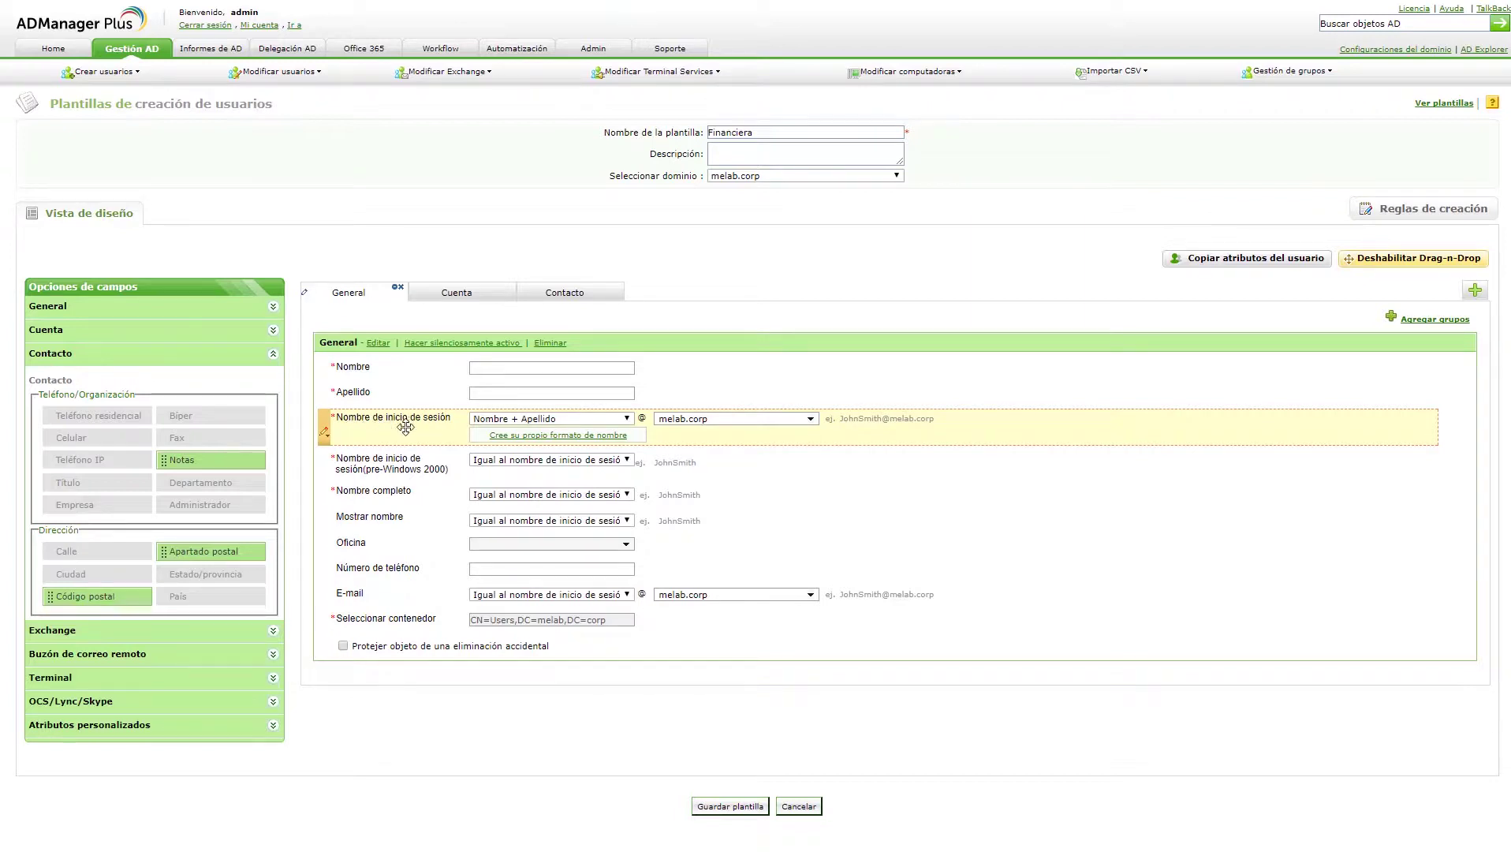
- Set the default format of the Nombre de inicio de sesión field to Nombre +.+ Apellido, keeping the melab.corp domain
click(324, 432)
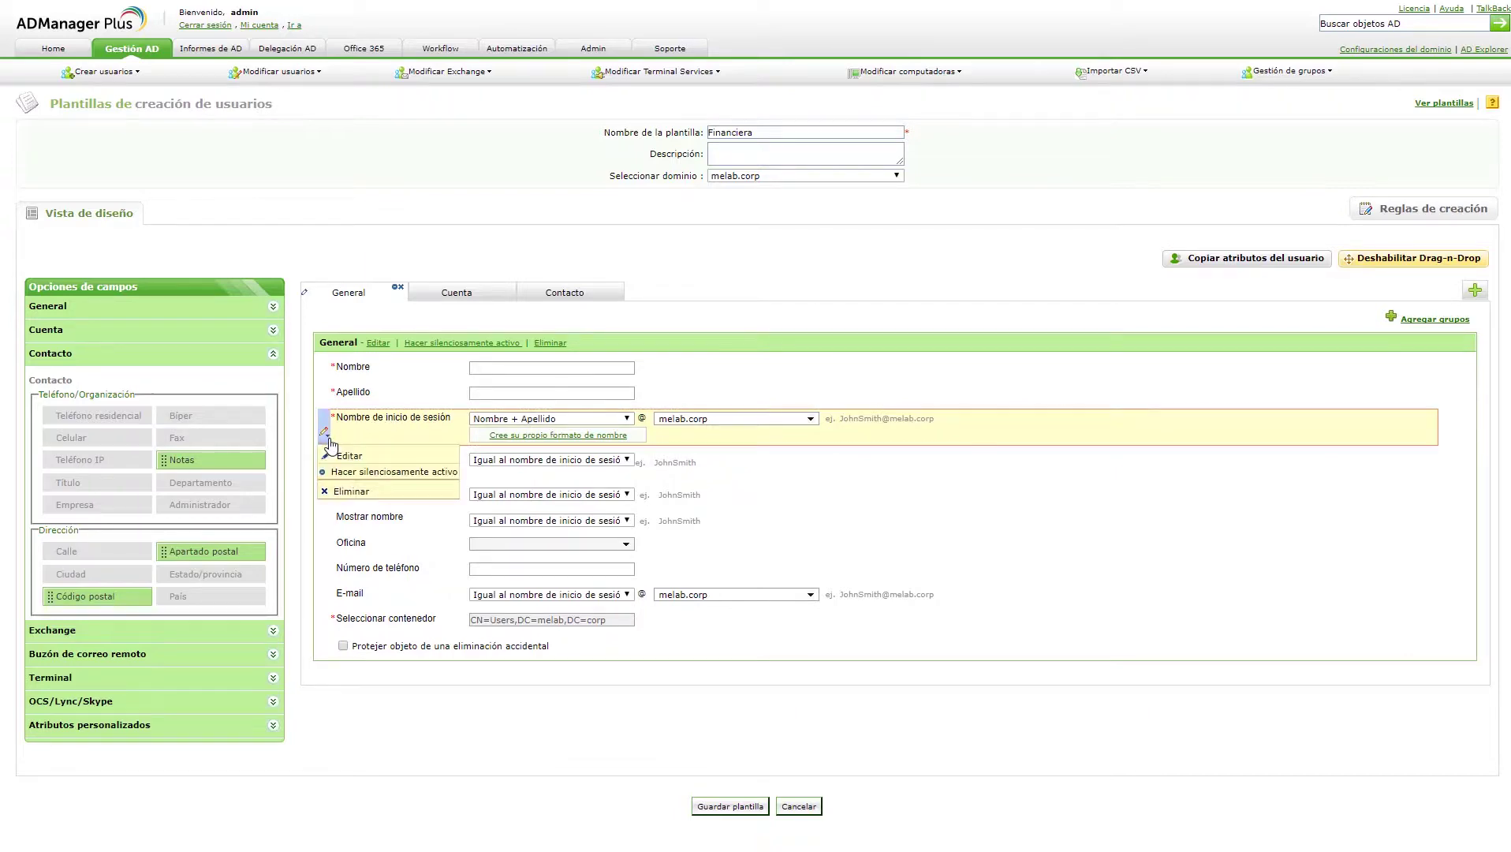
click(344, 457)
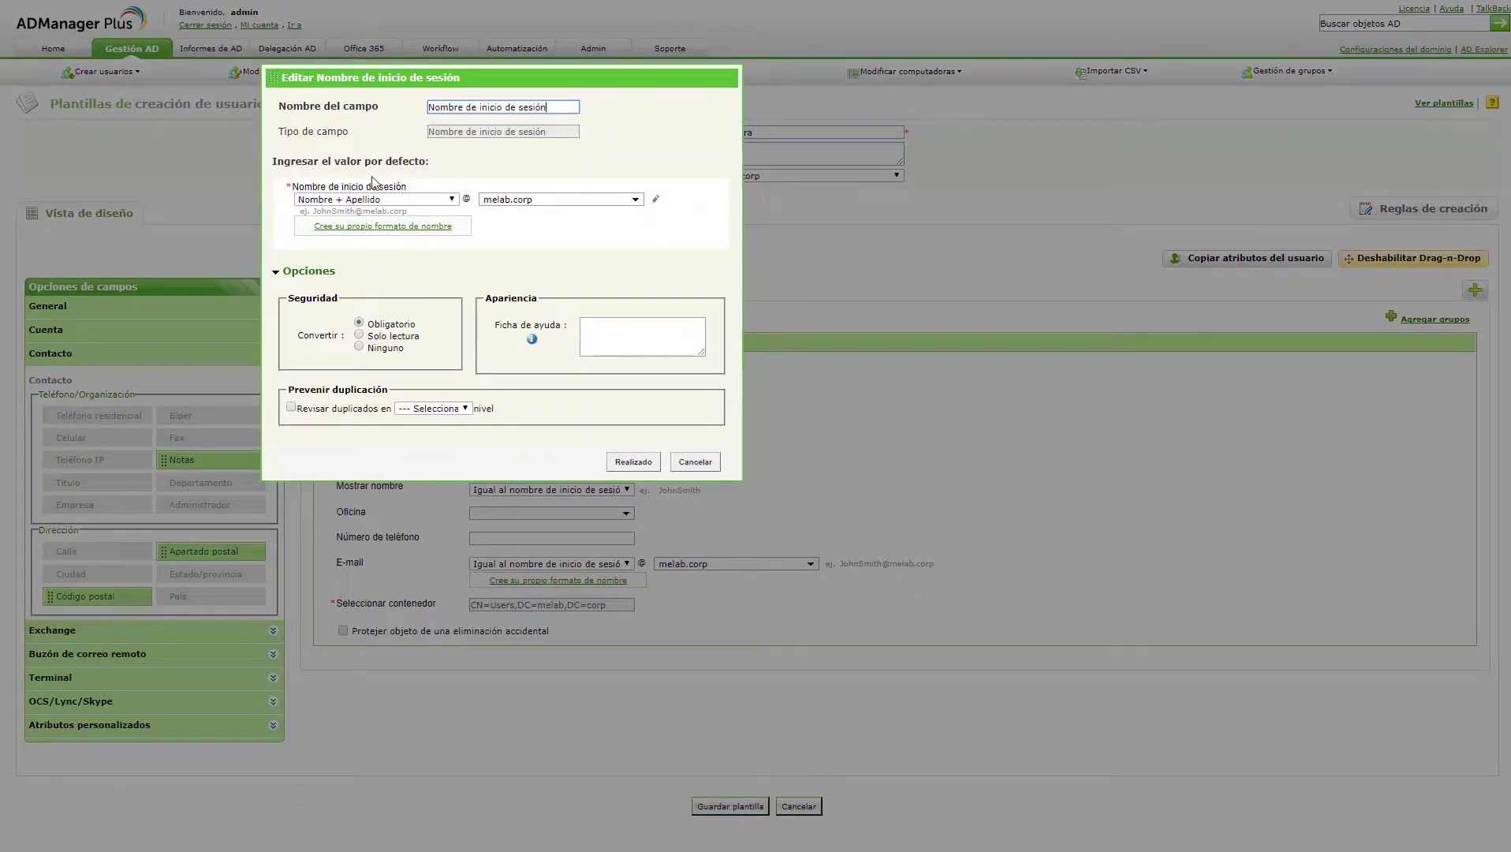
click(453, 202)
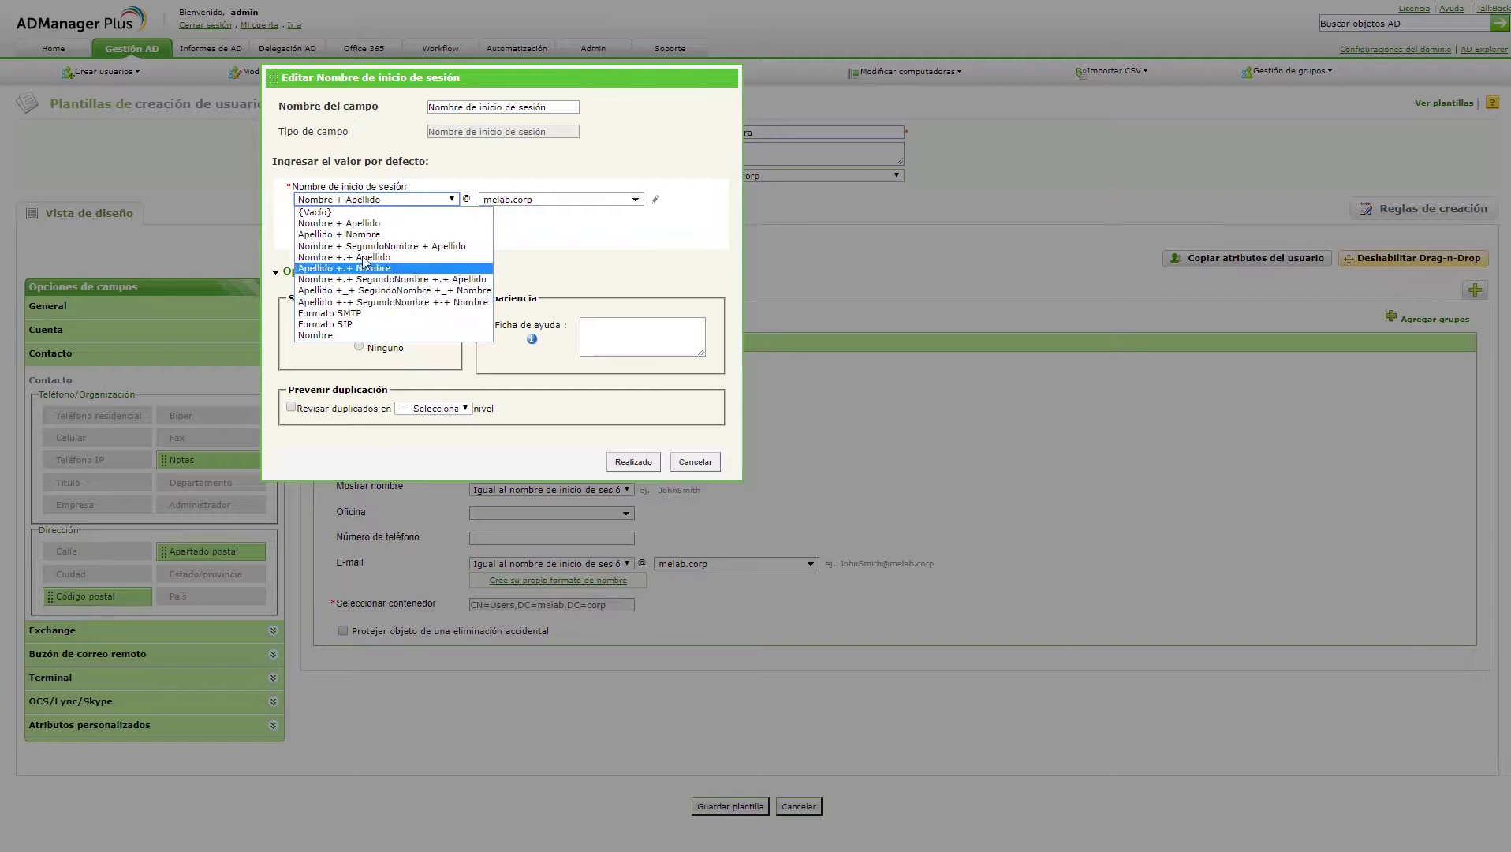
click(330, 336)
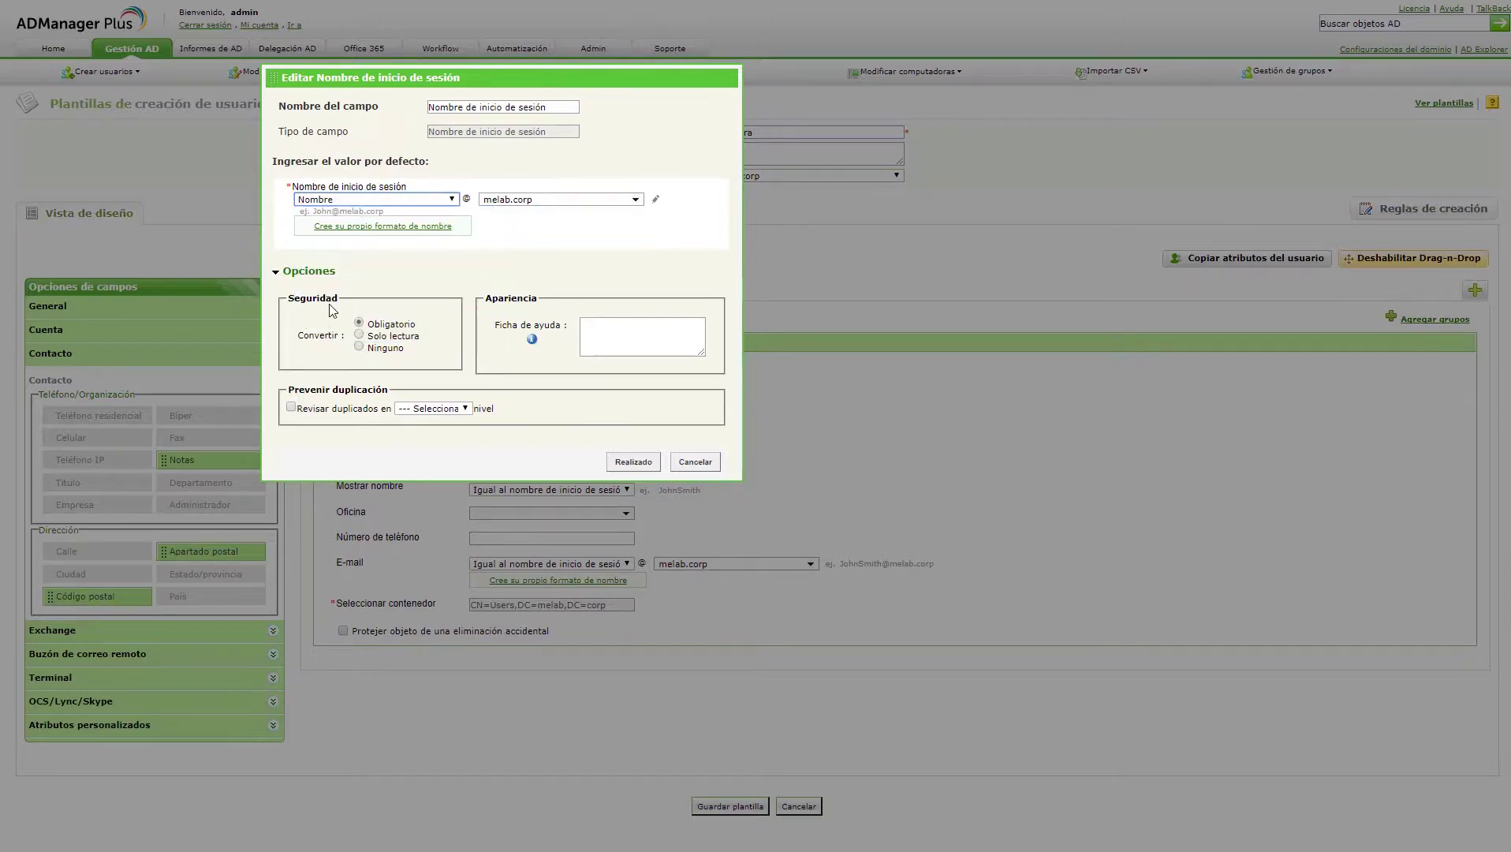
click(367, 200)
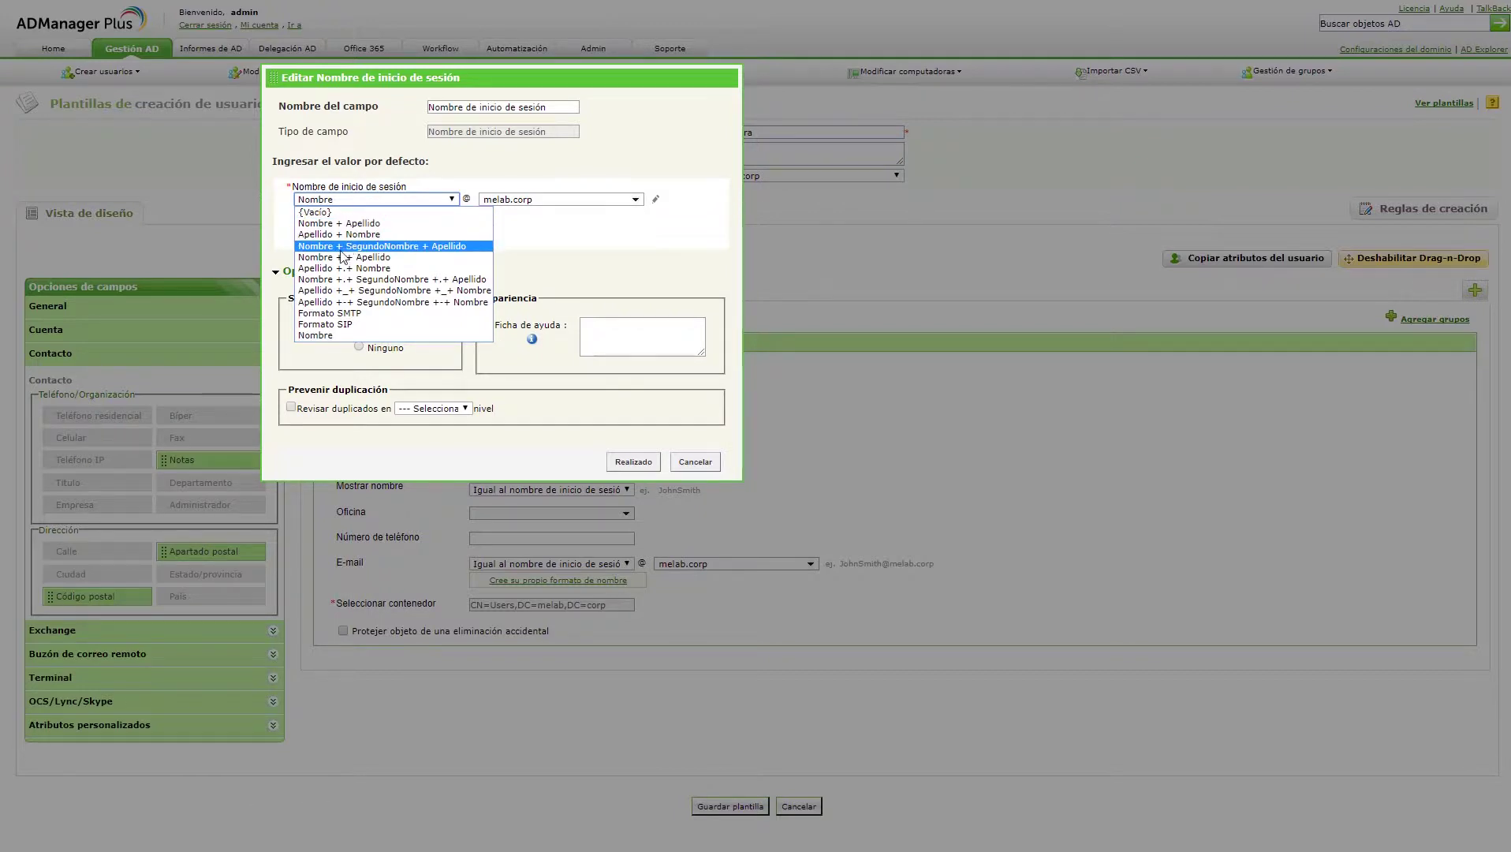
click(344, 257)
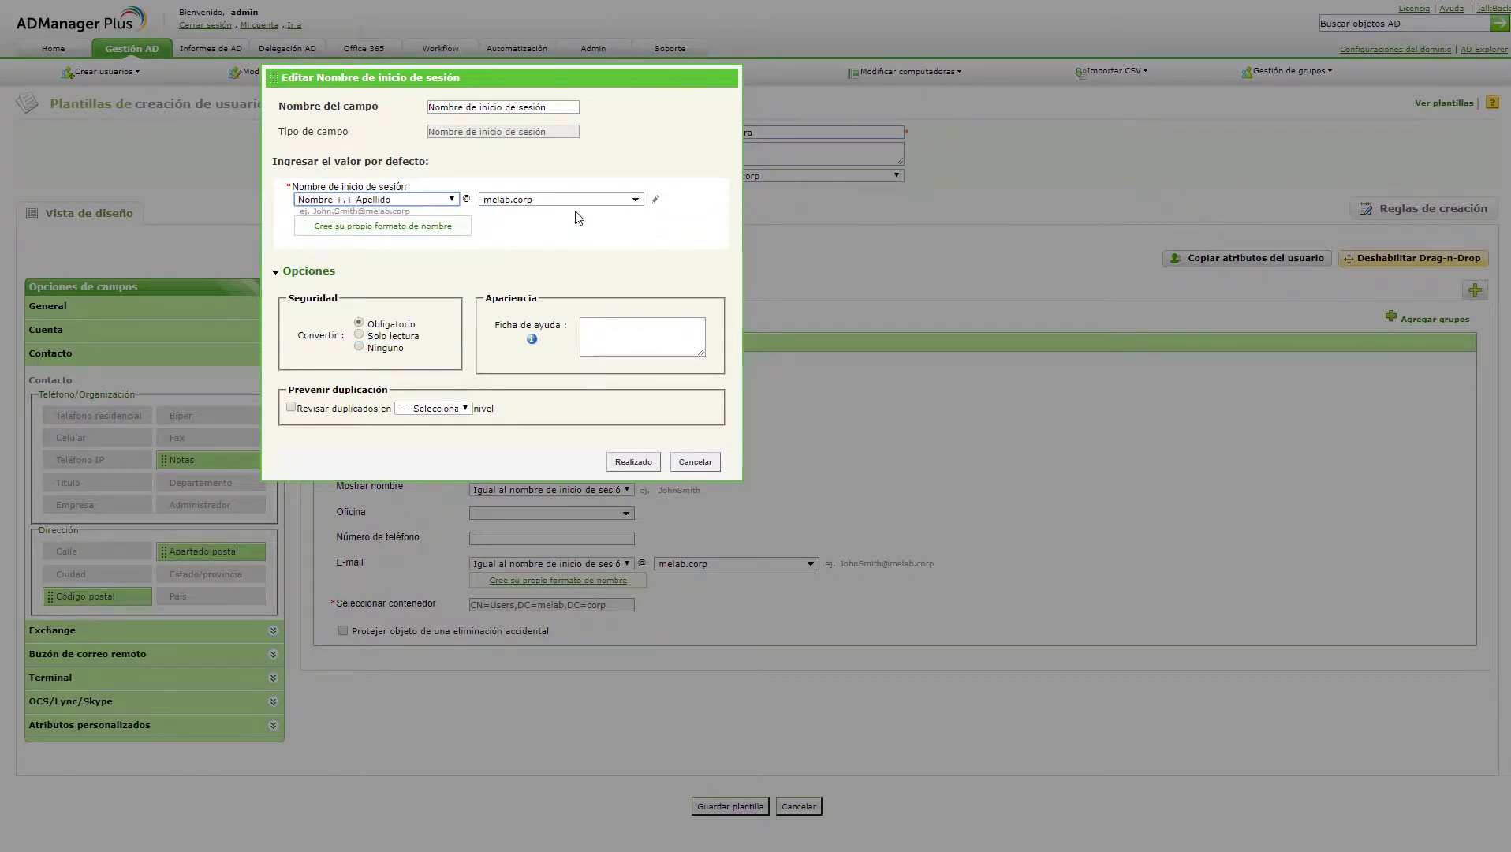
click(634, 200)
click(635, 202)
- Make the login name read-only (Solo lectura) and enable duplicate checking at Dominio level, with automatic numbering from 2
click(289, 408)
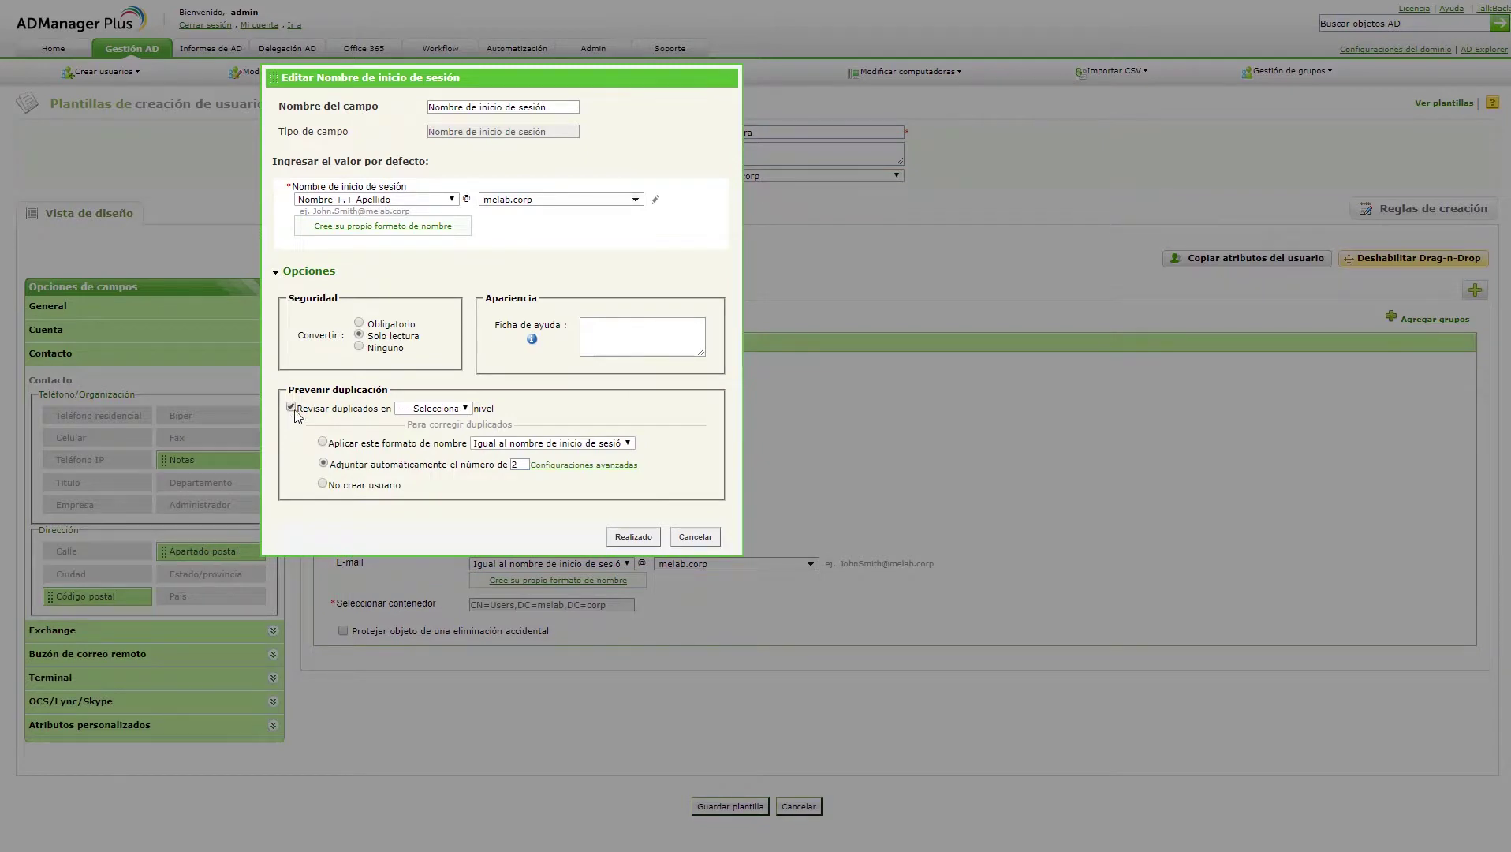
click(437, 411)
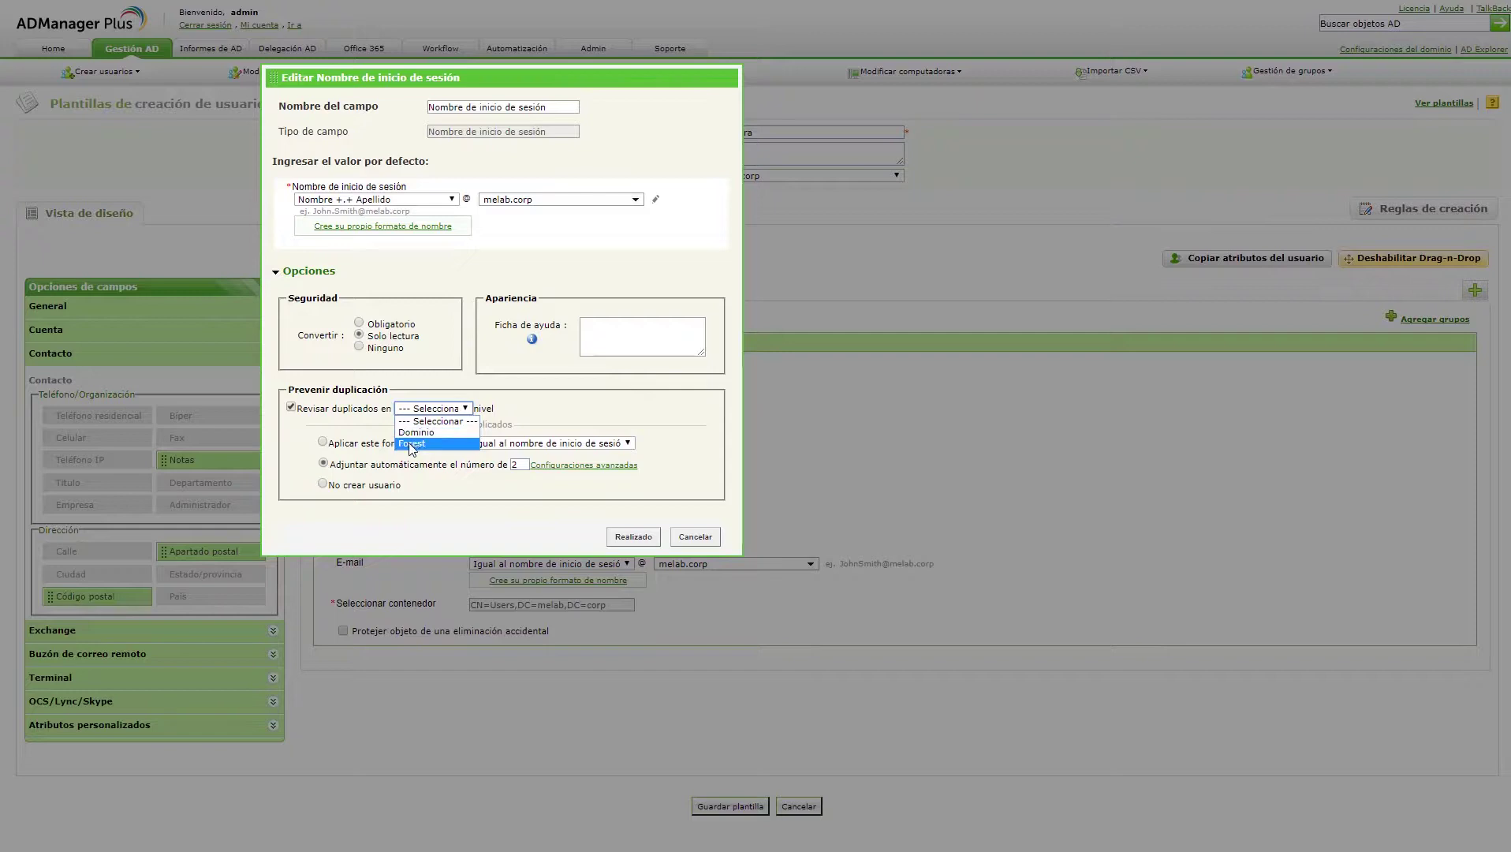
click(417, 433)
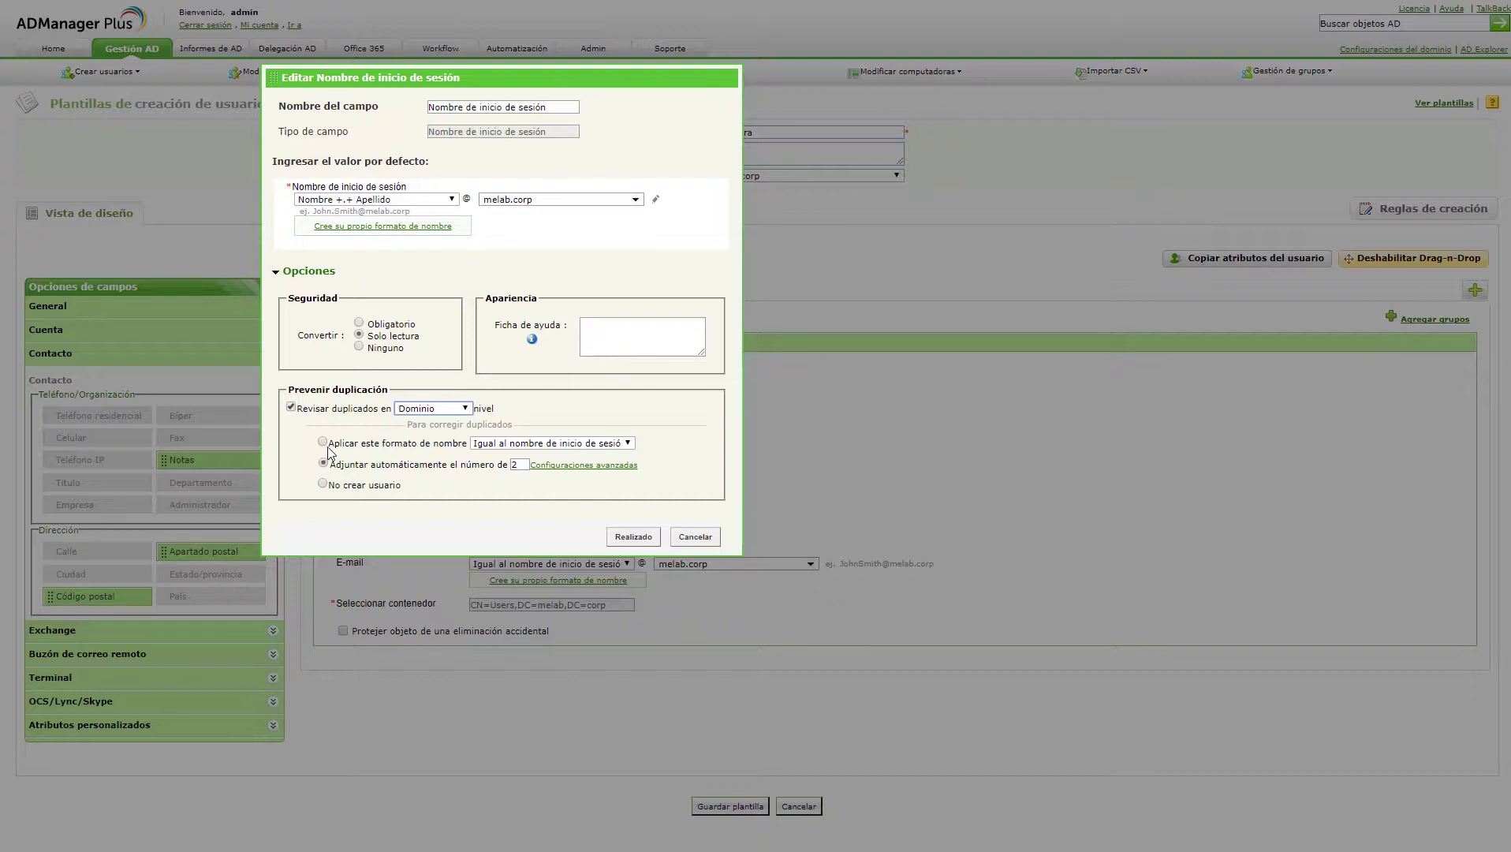
double_click(513, 464)
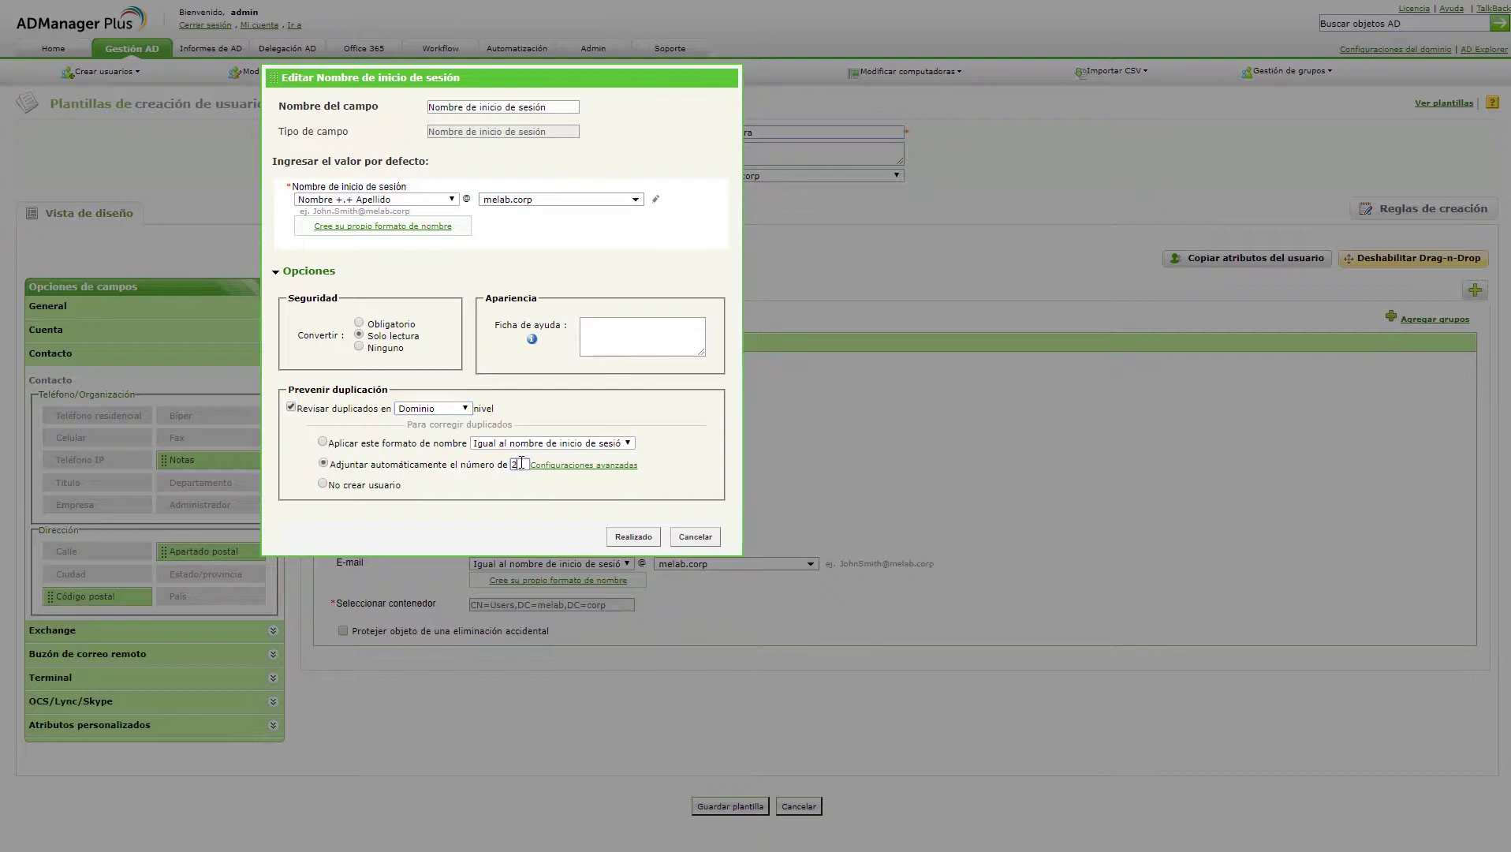
click(563, 466)
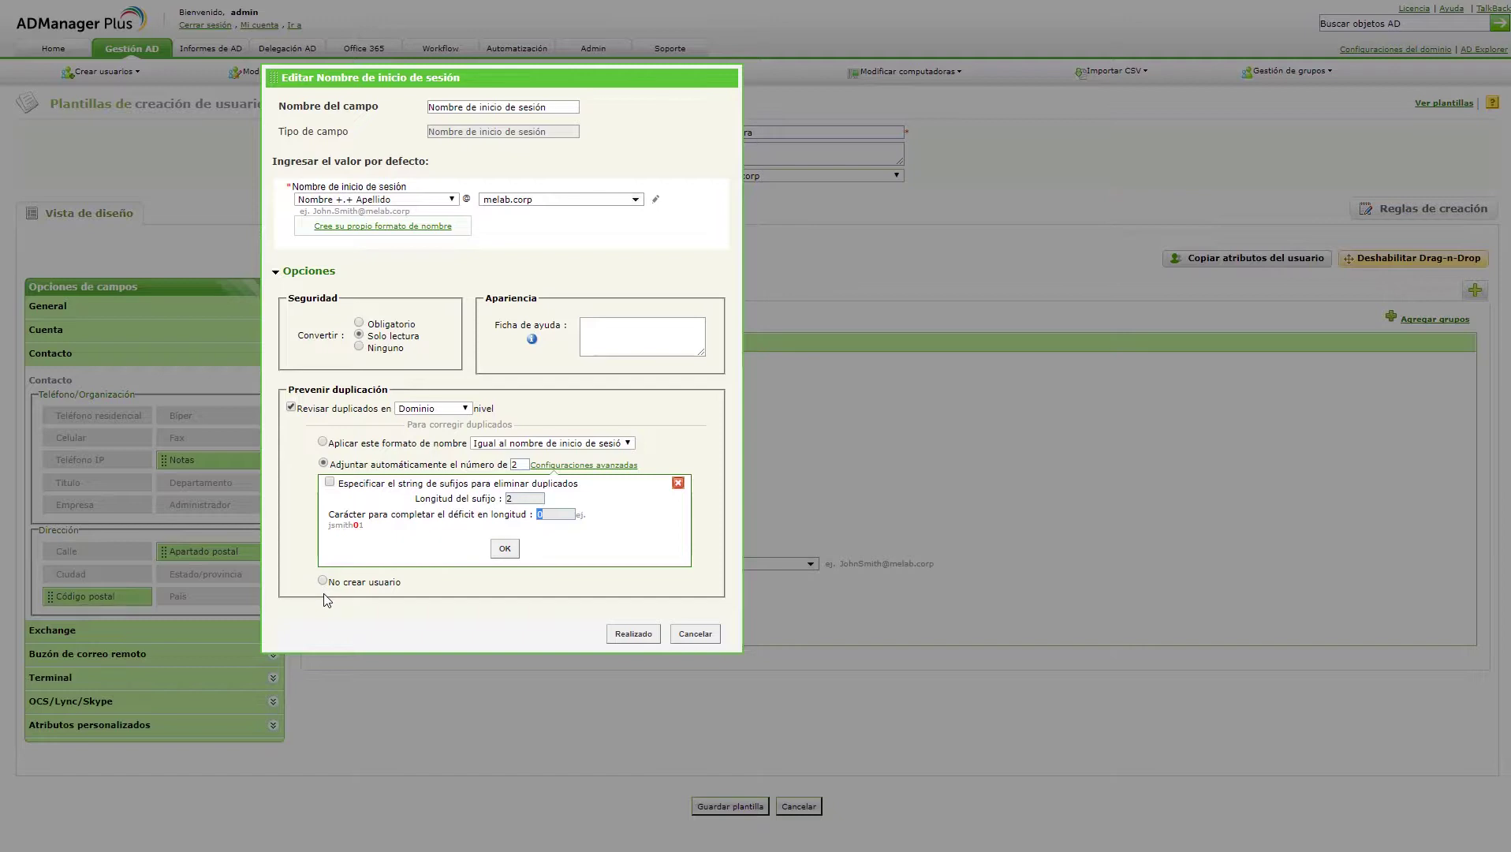
click(504, 550)
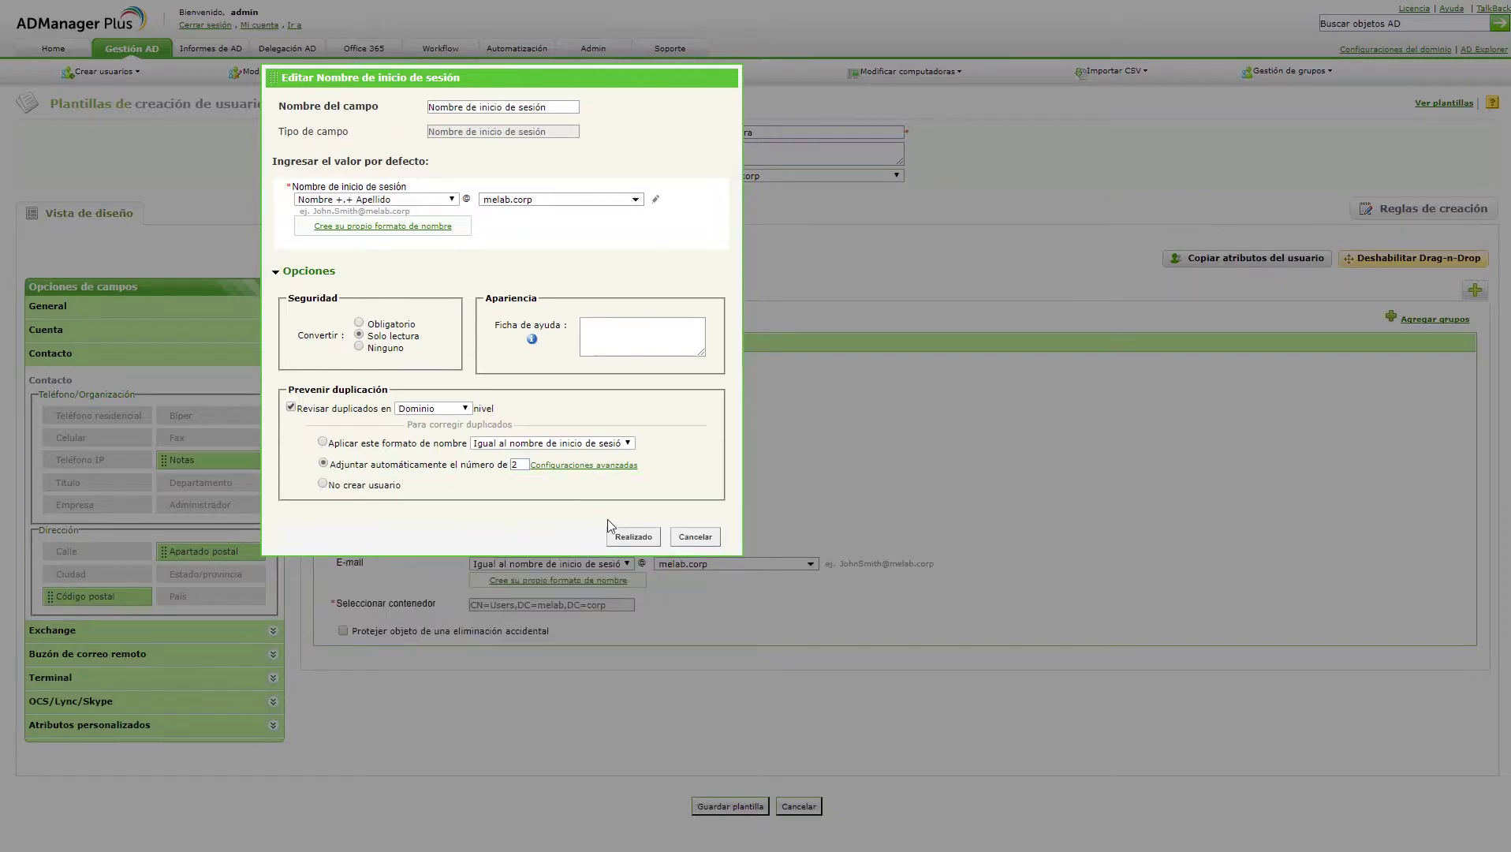
click(631, 536)
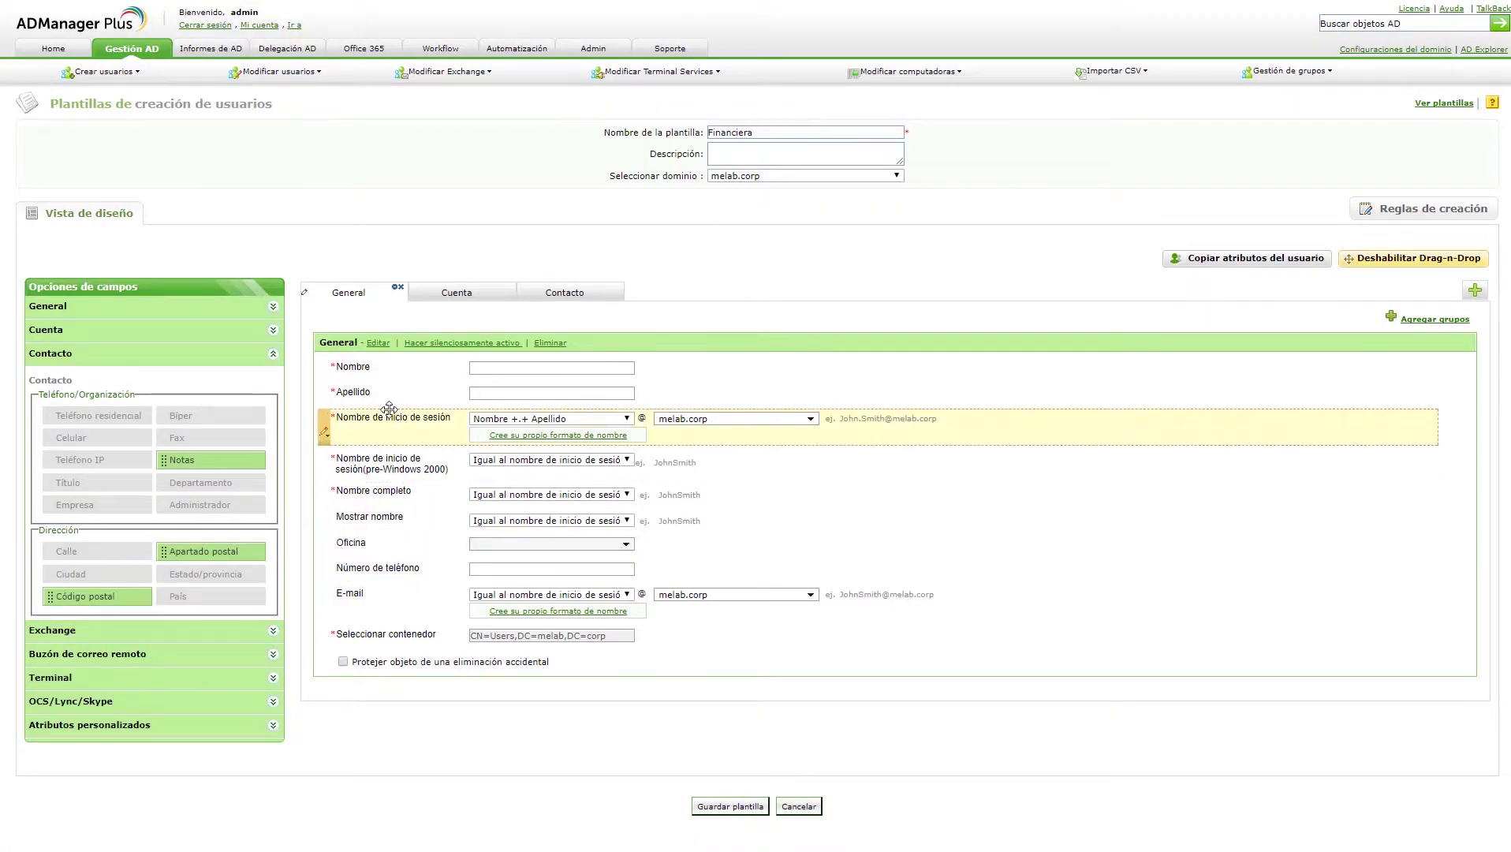
click(347, 449)
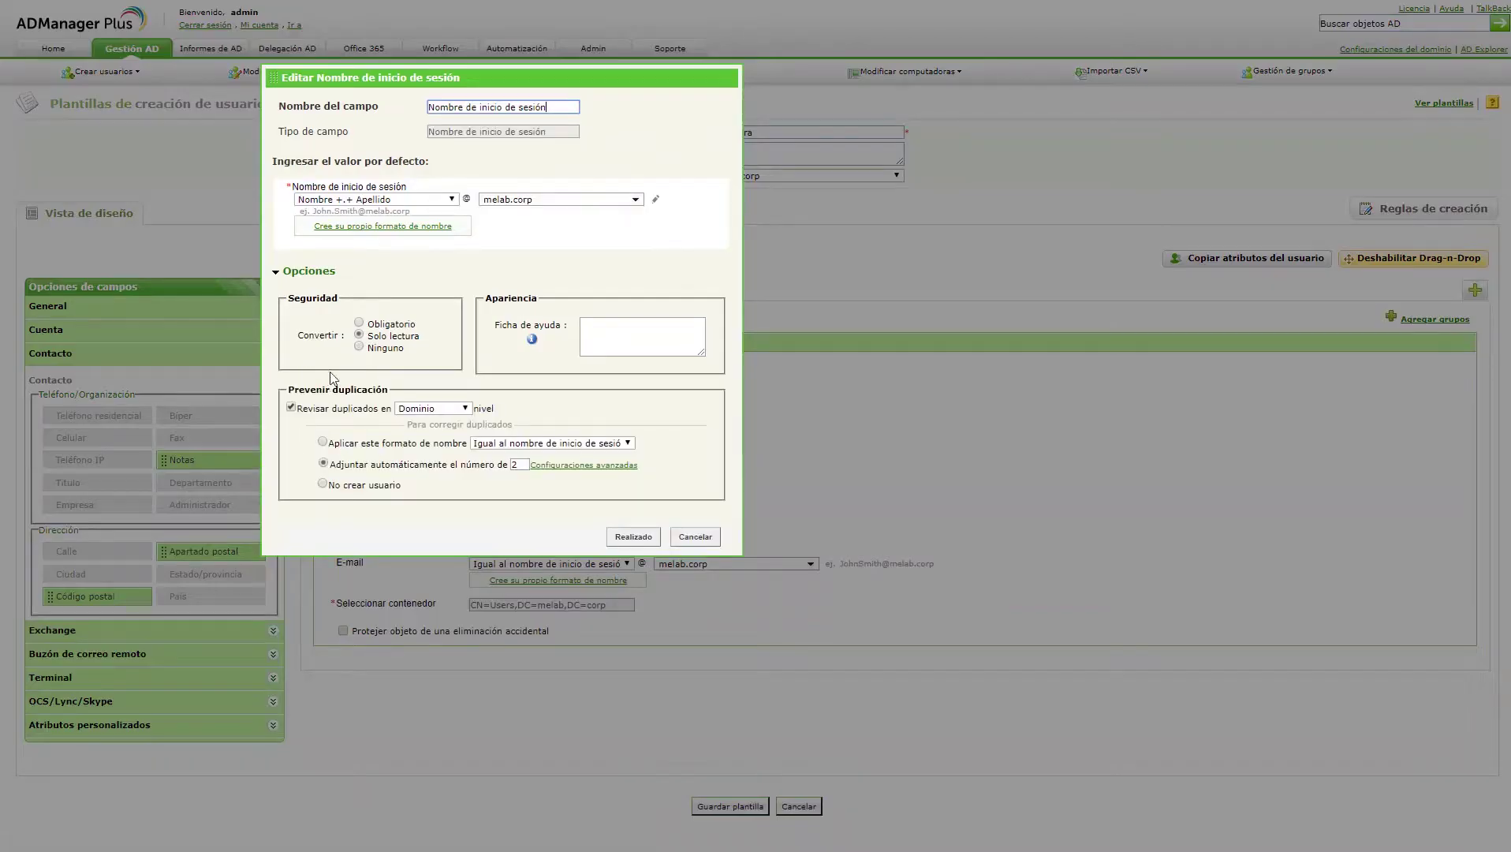
click(633, 536)
- Set the Oficina field's default value to Bogota and make the field mandatory
mouse_move(323, 517)
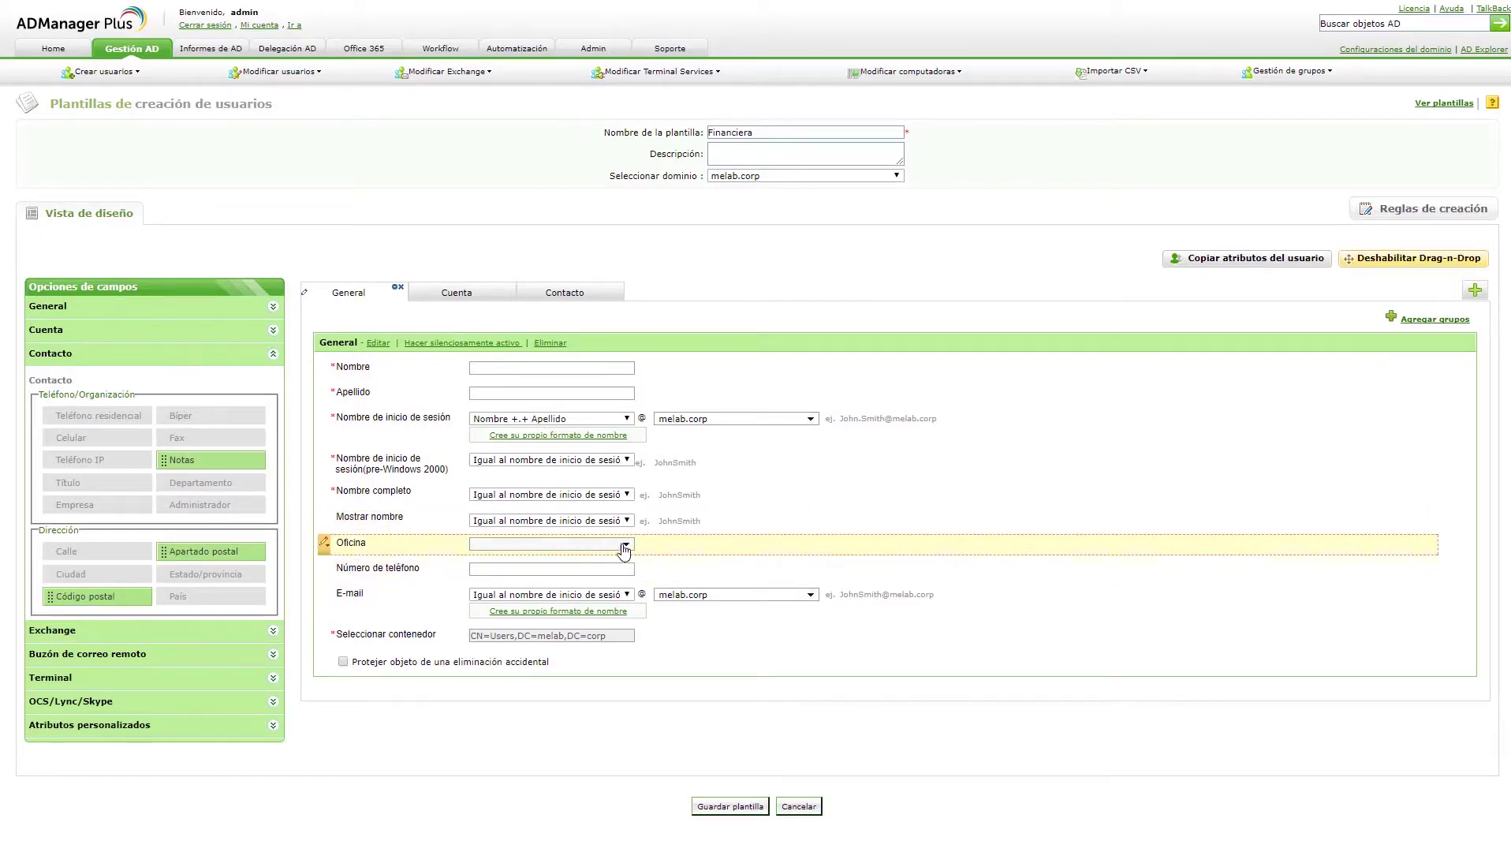
click(341, 565)
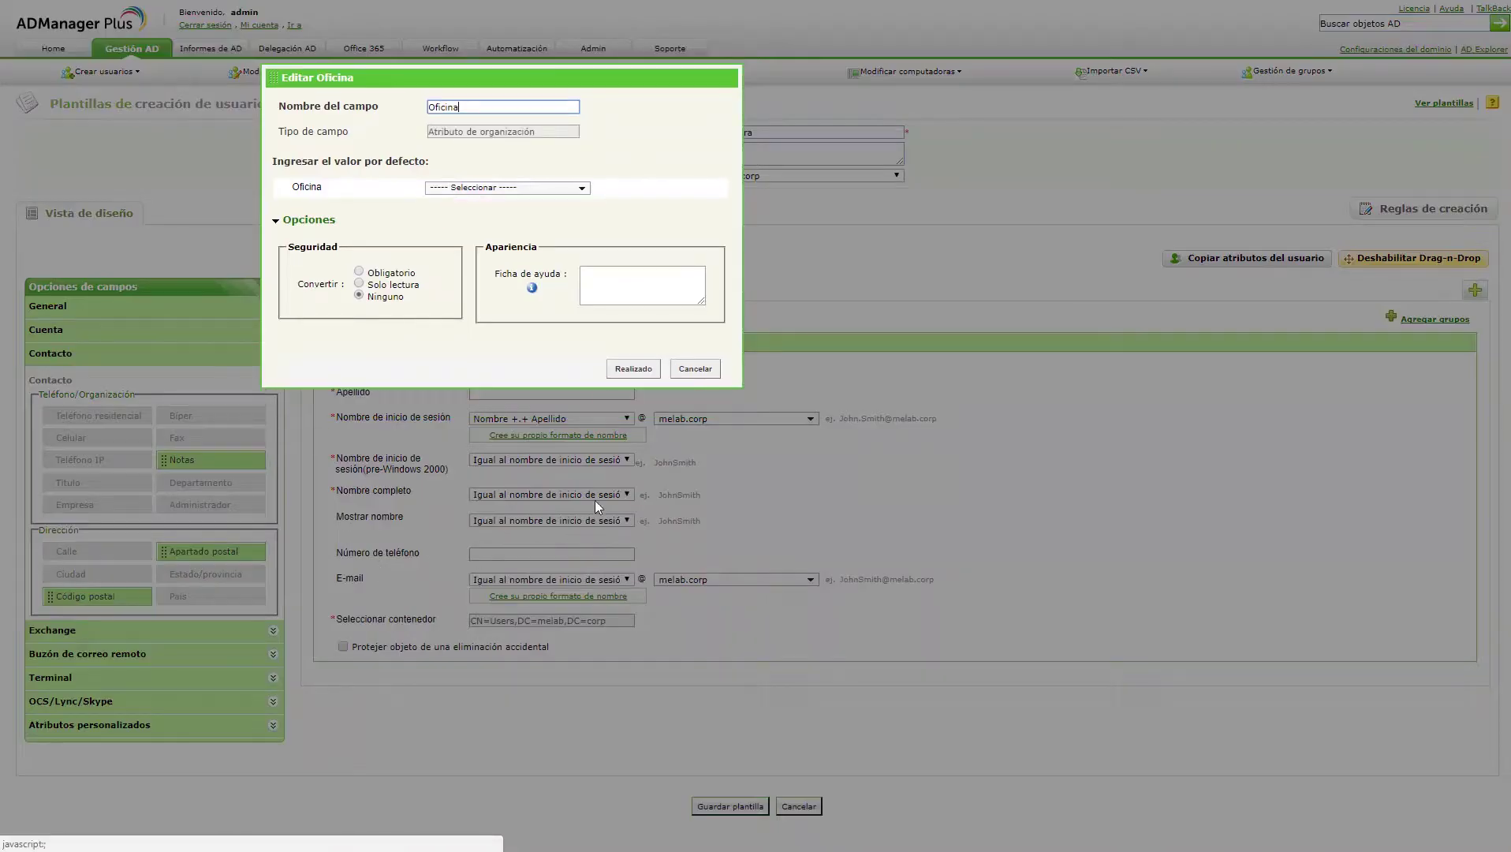
click(489, 189)
click(445, 225)
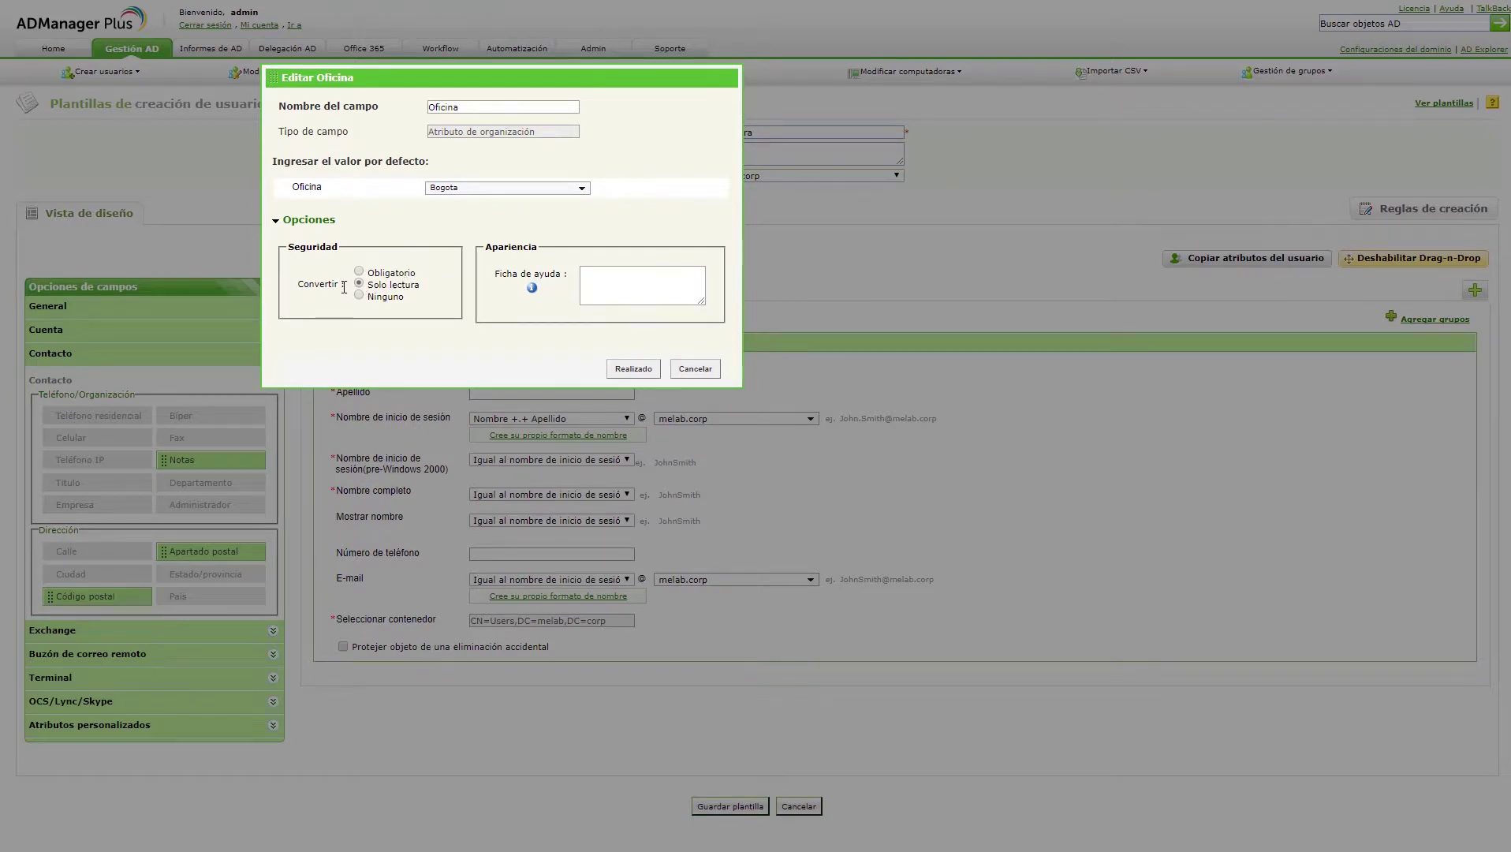
click(622, 372)
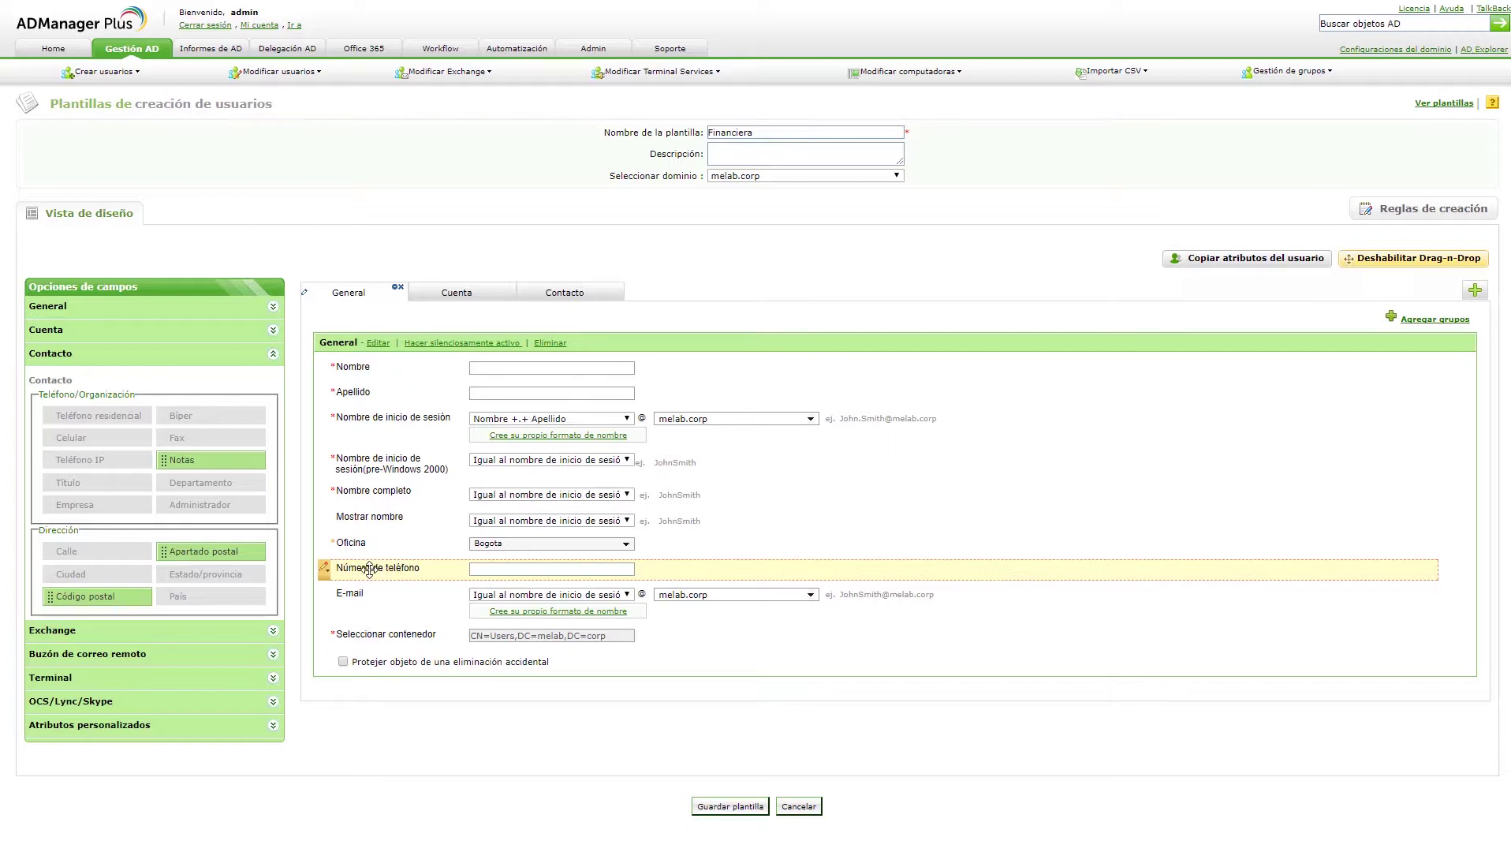
- Enter the street address as the default value of the Contacto tab's Calle field and make the field mandatory (Obligatorio)
click(571, 294)
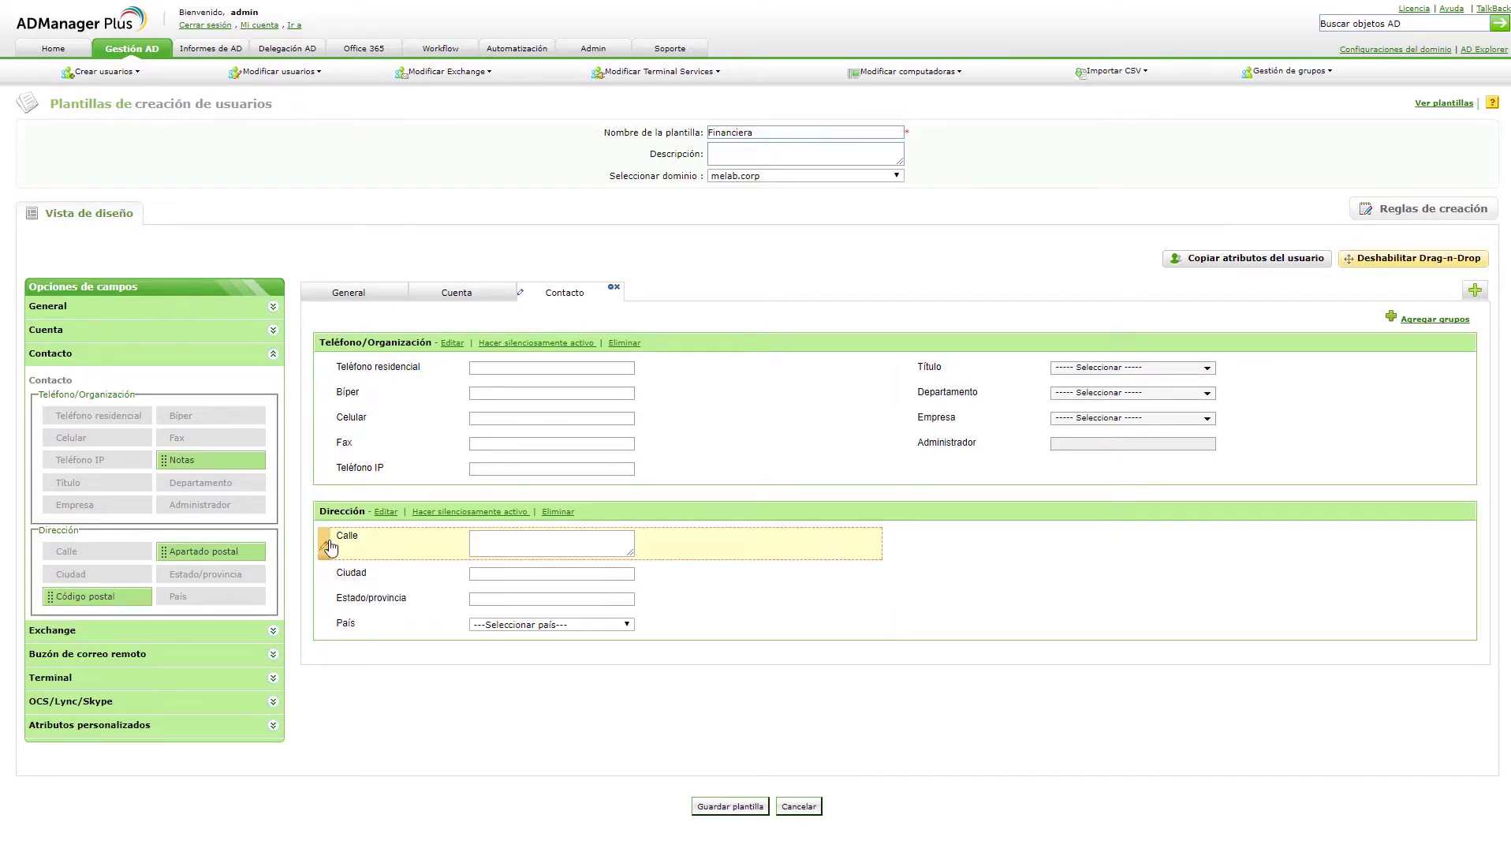
click(336, 568)
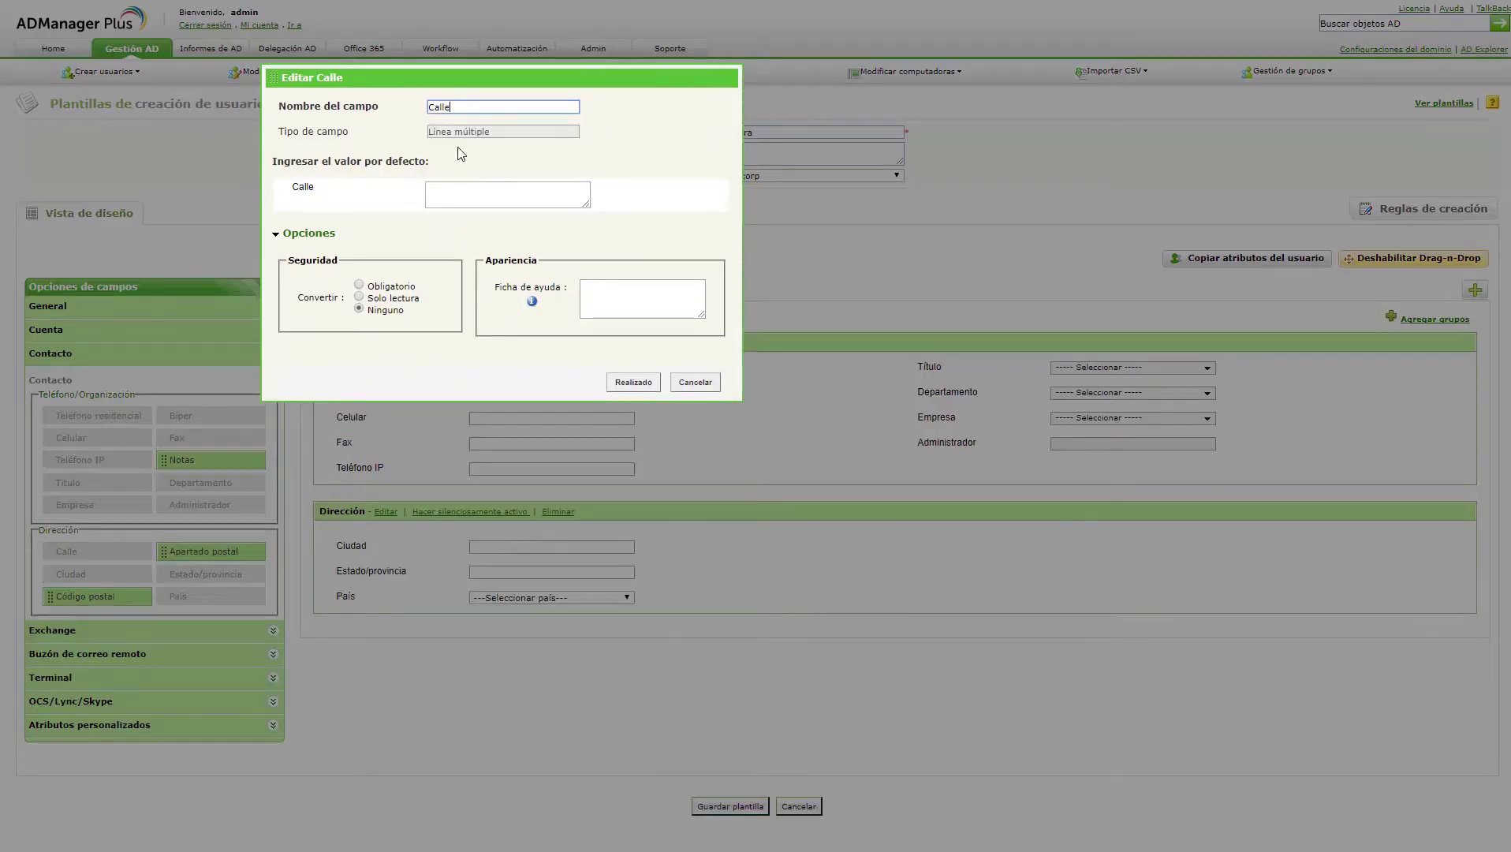
click(461, 188)
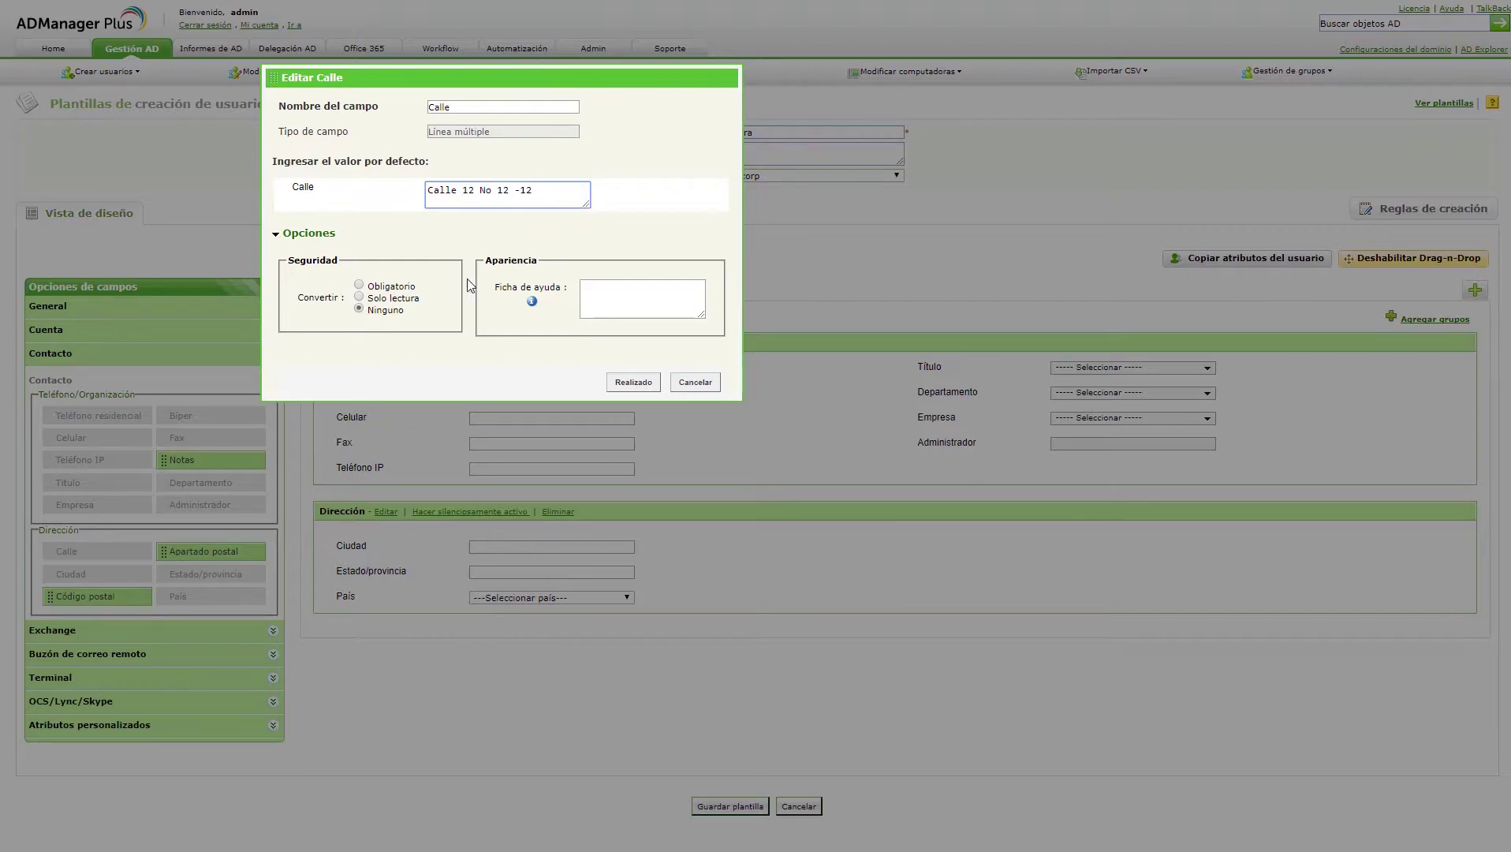
click(359, 287)
drag(555, 194, 417, 193)
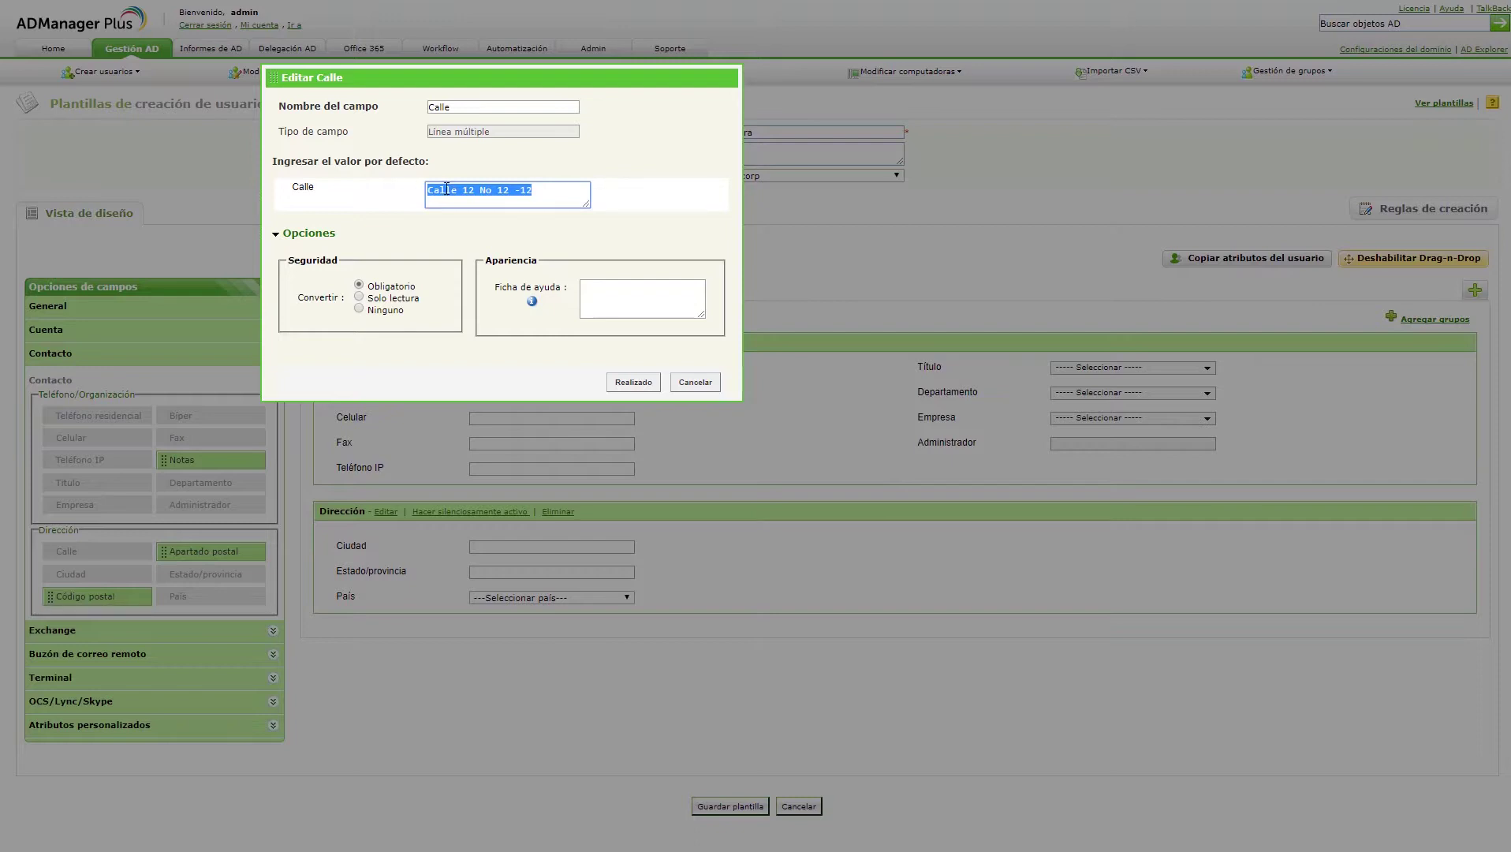
click(631, 382)
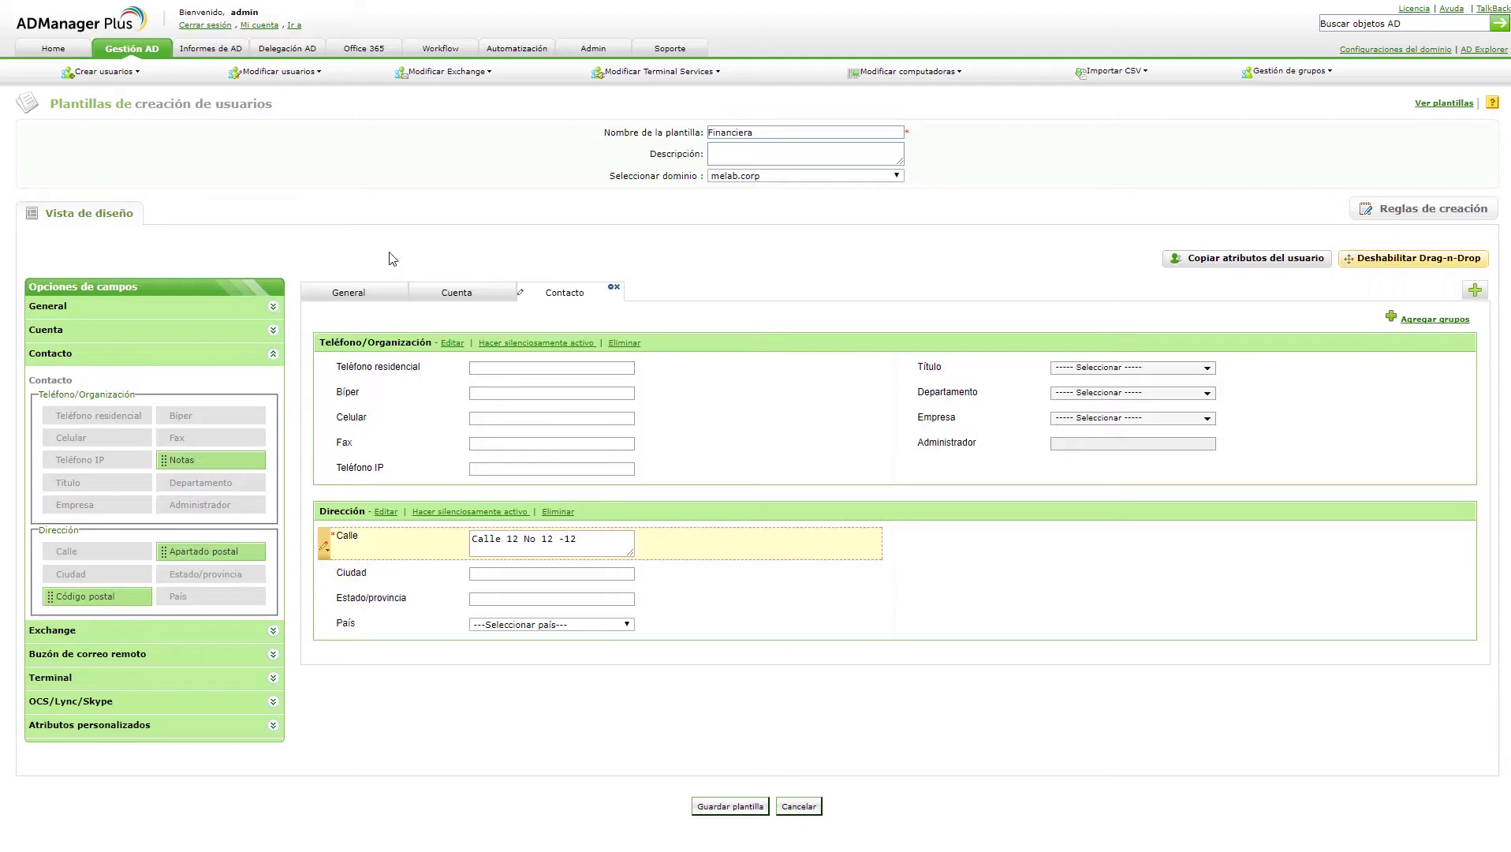
- Add the help text "Inserte su nuevo numero de celular" to the General tab's Número de teléfono field
click(348, 292)
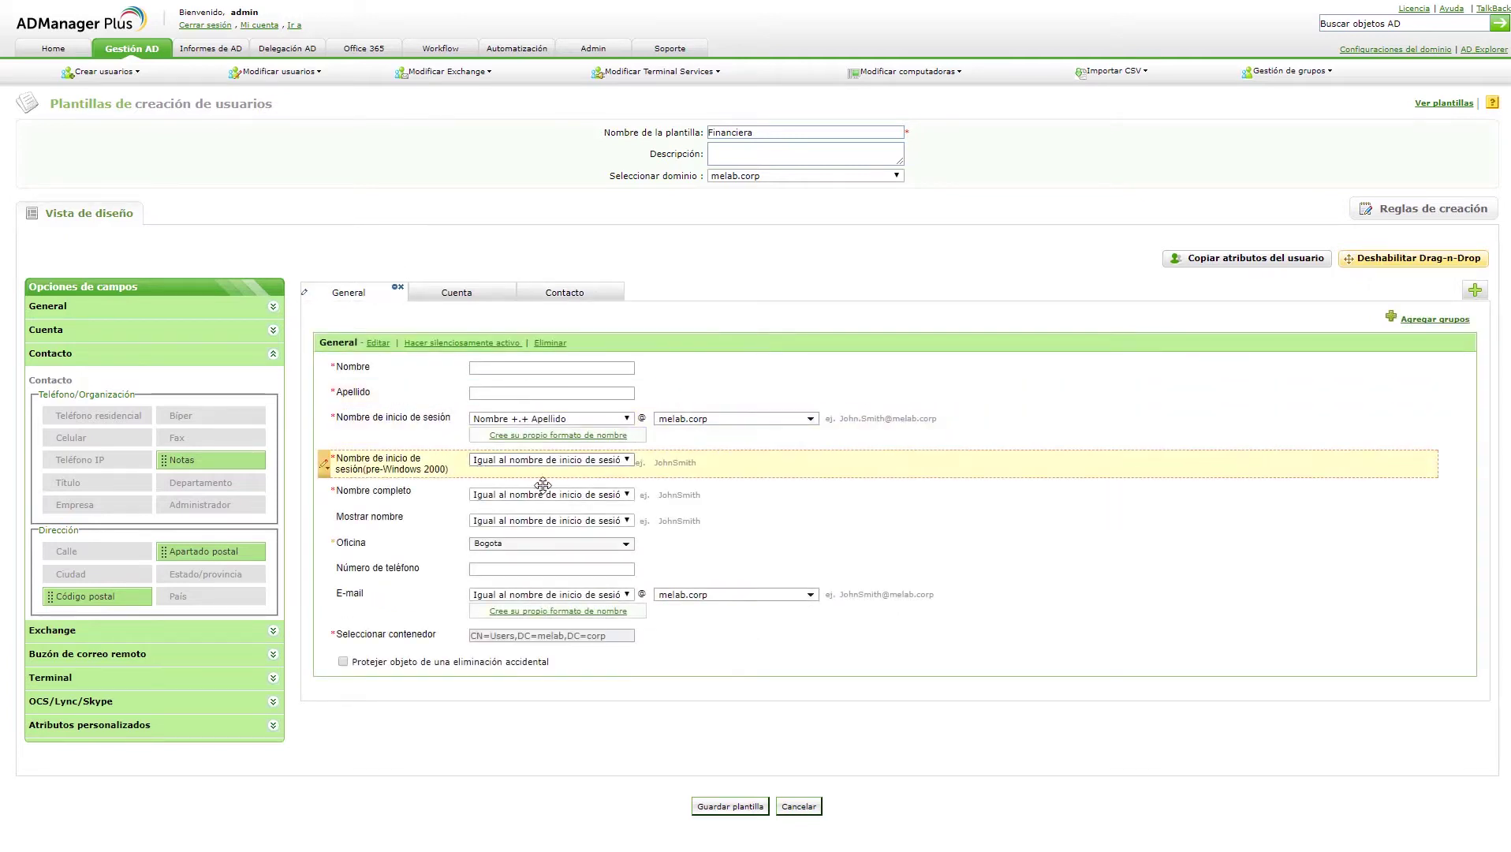
click(326, 570)
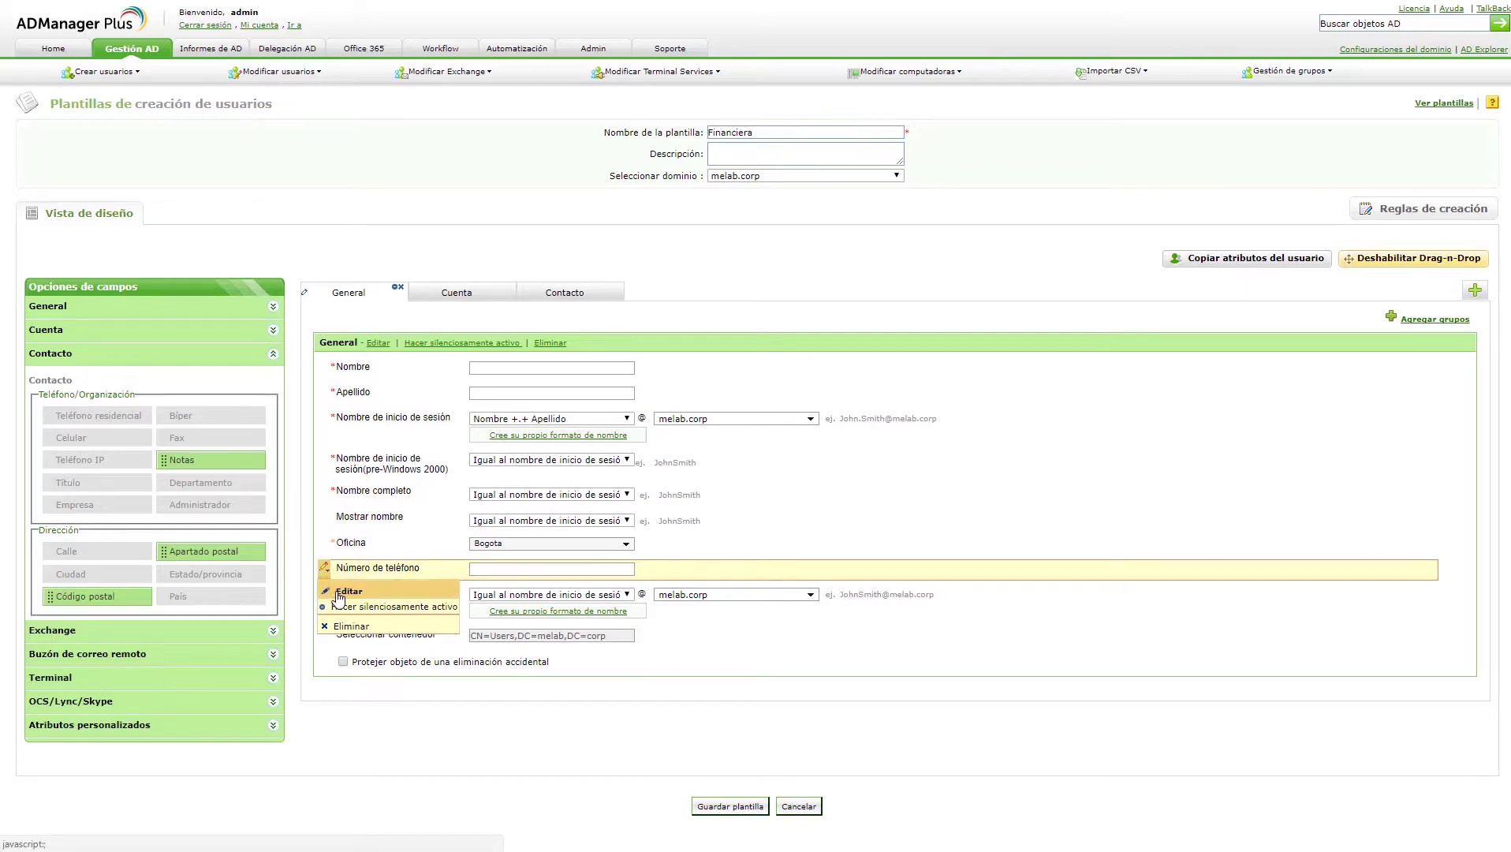
click(339, 592)
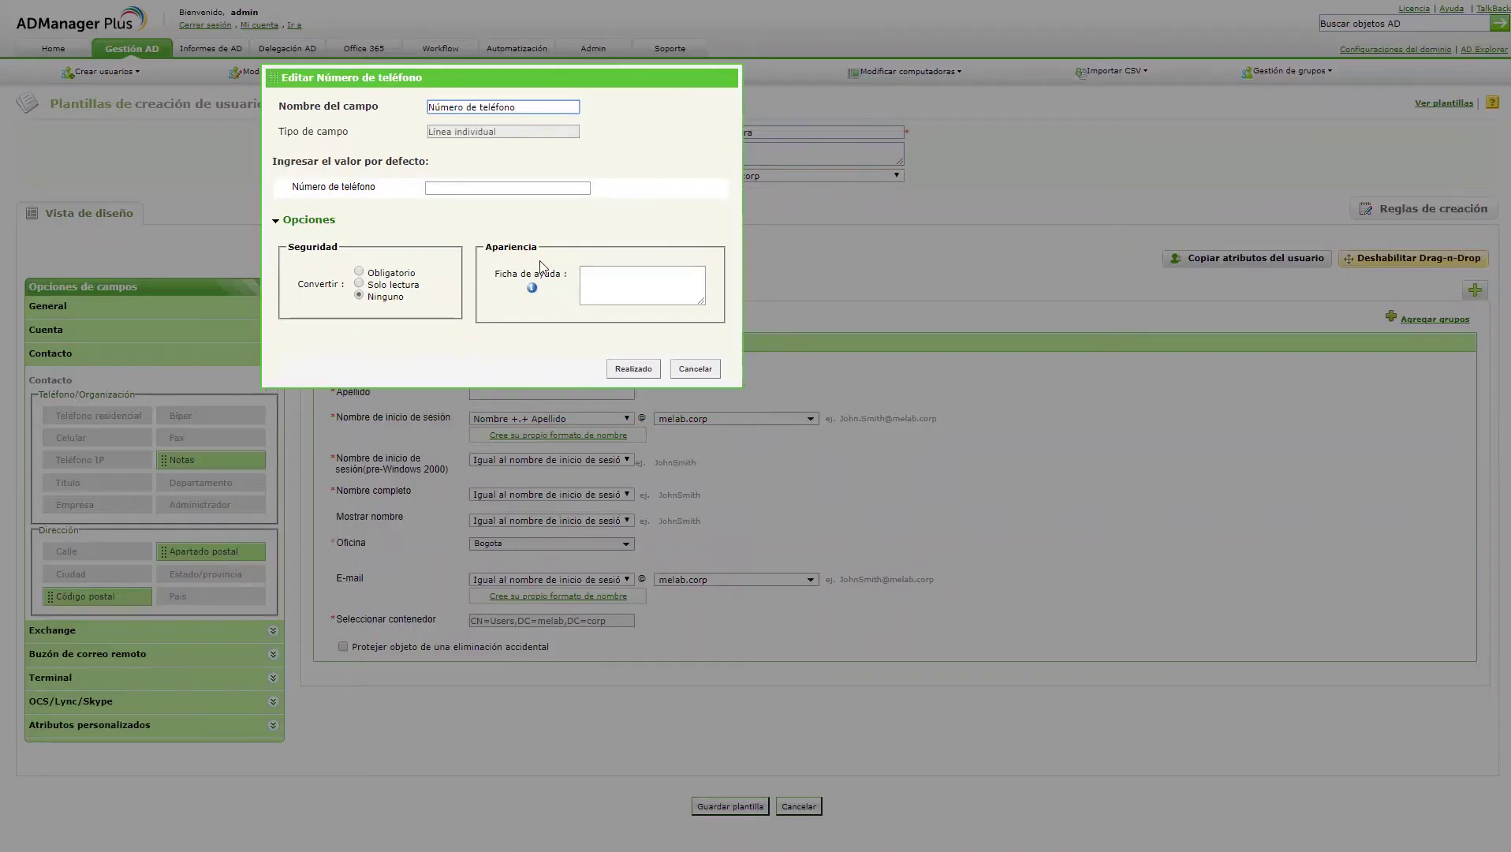
click(606, 282)
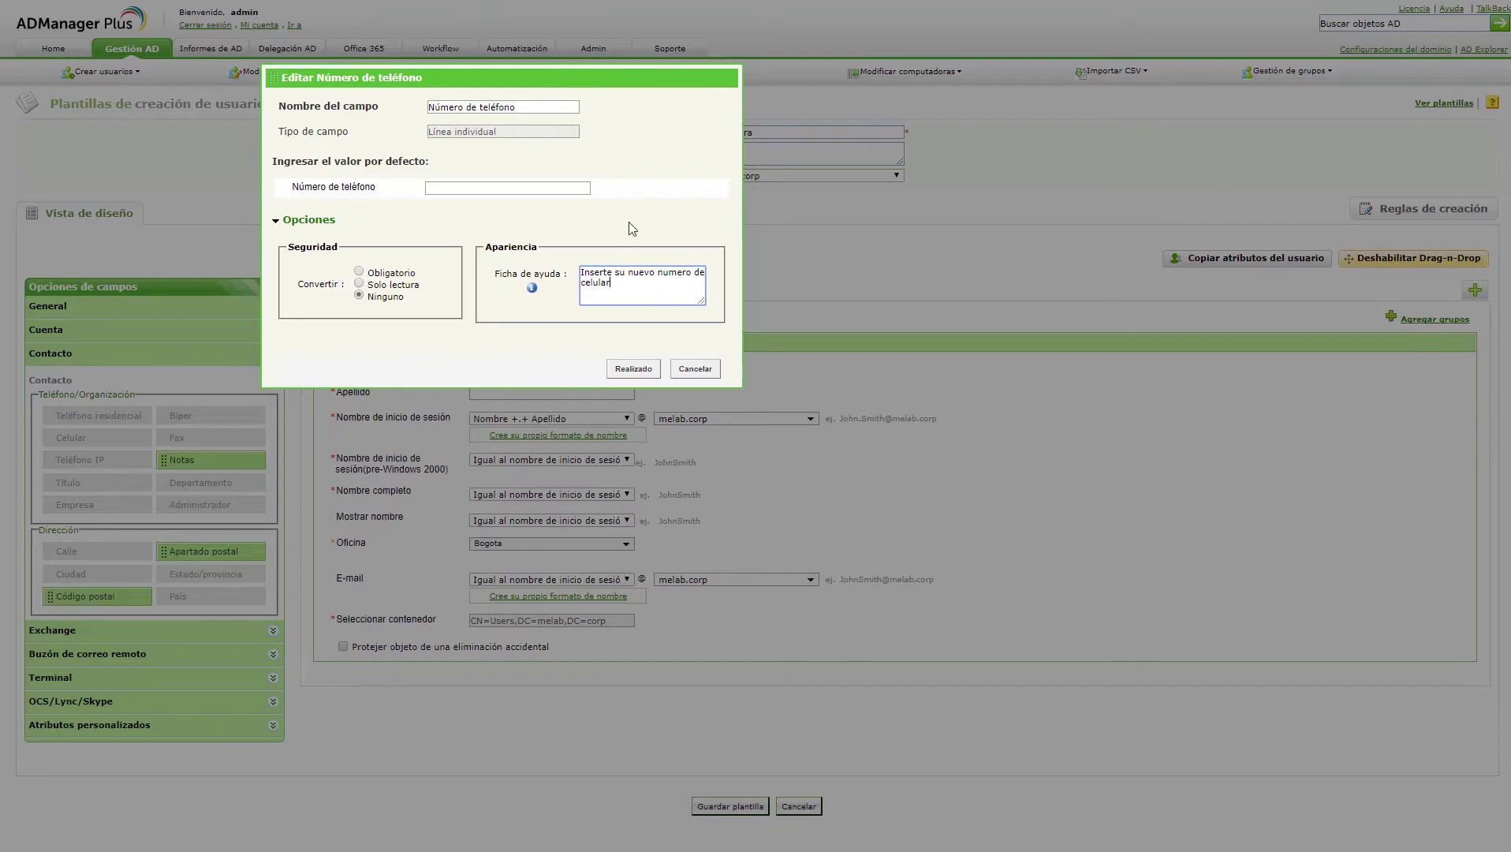
click(633, 368)
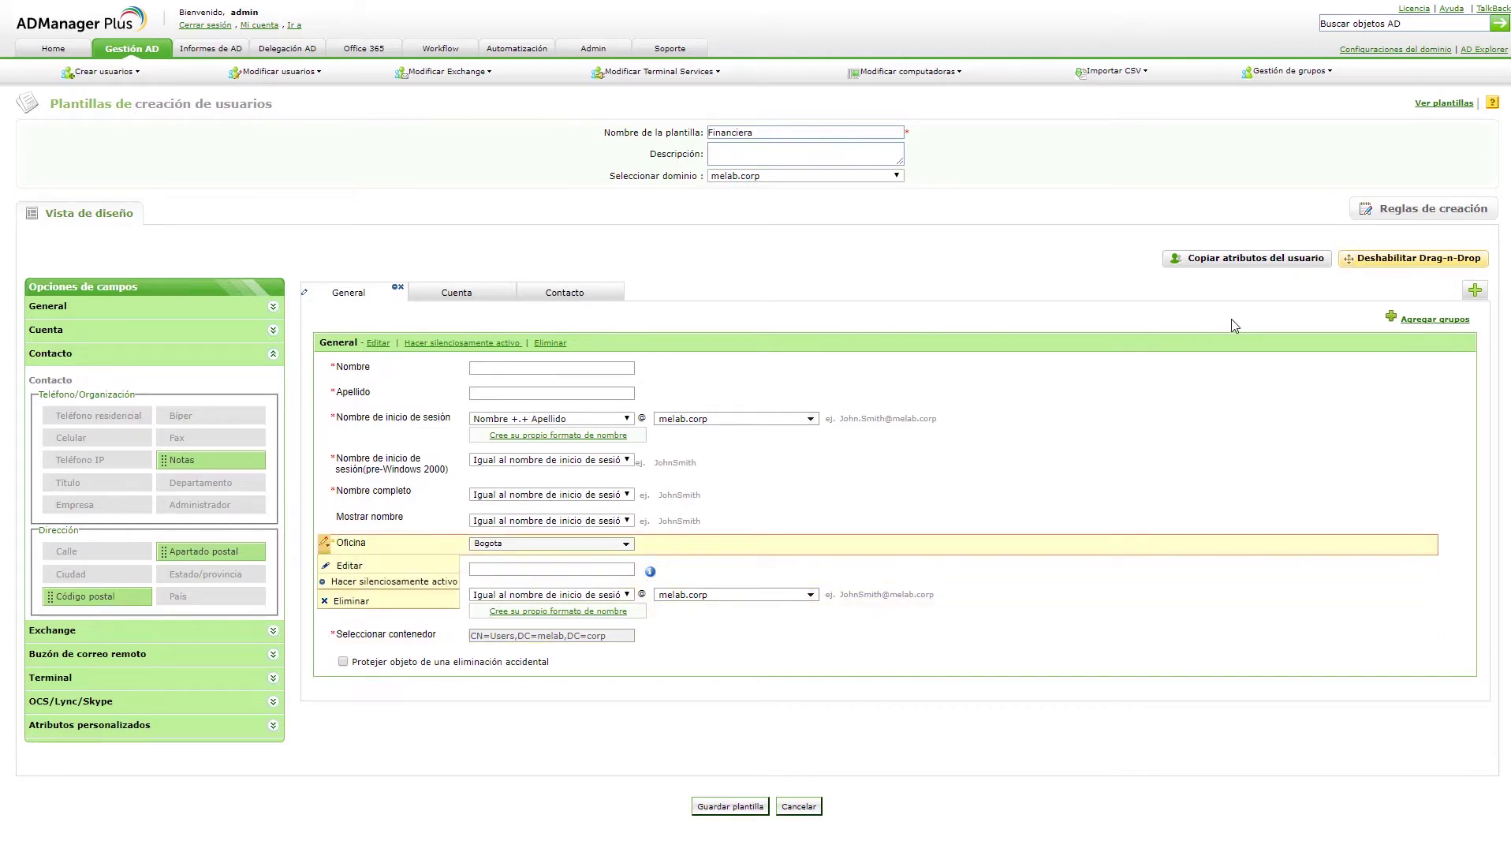
- Turn off drag-and-drop editing and set the template's default container to the WCTraining OU
click(1391, 259)
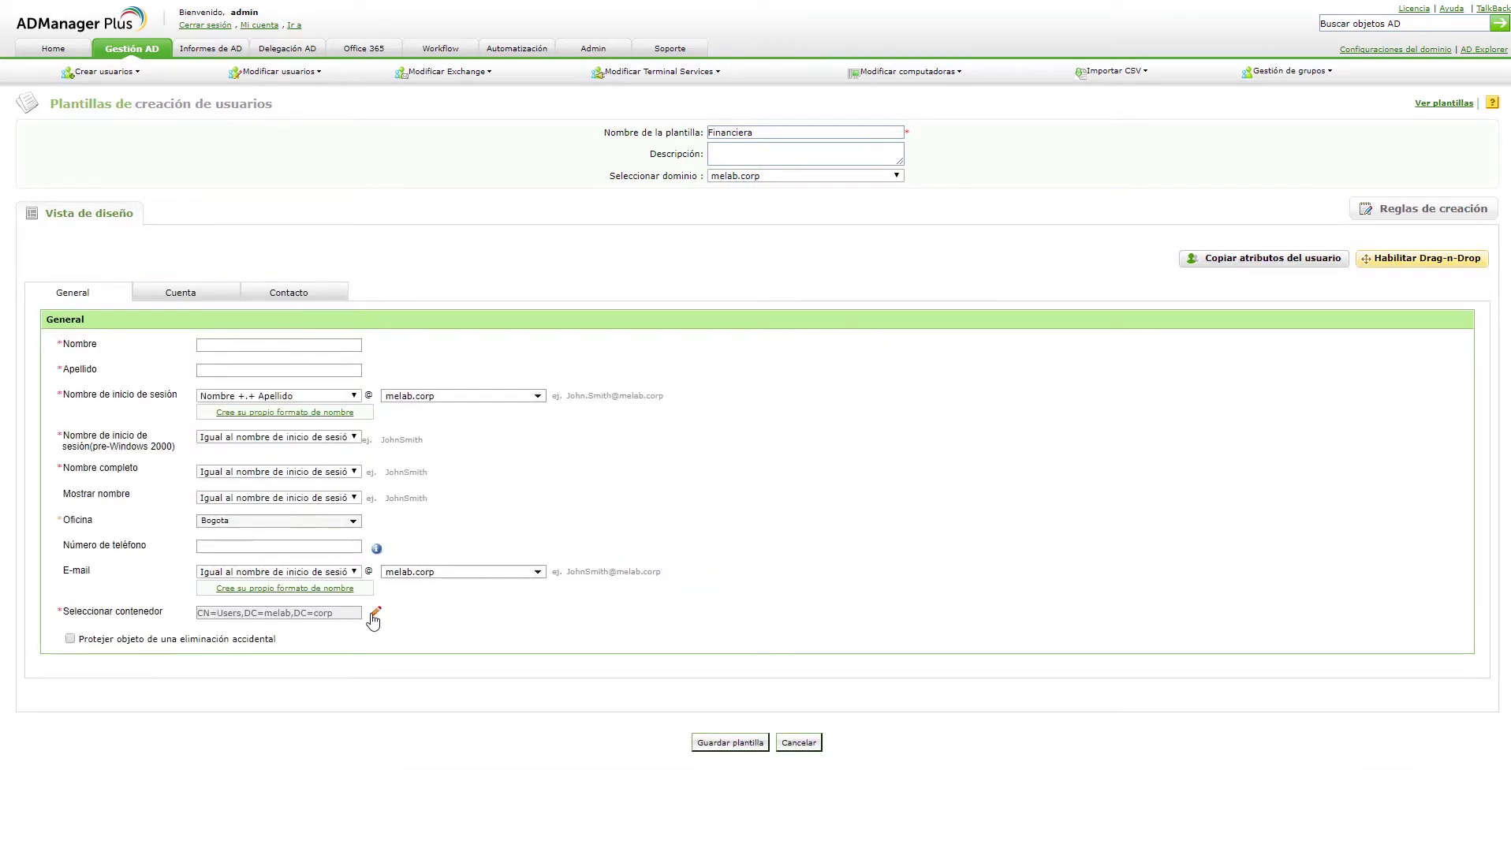
click(375, 613)
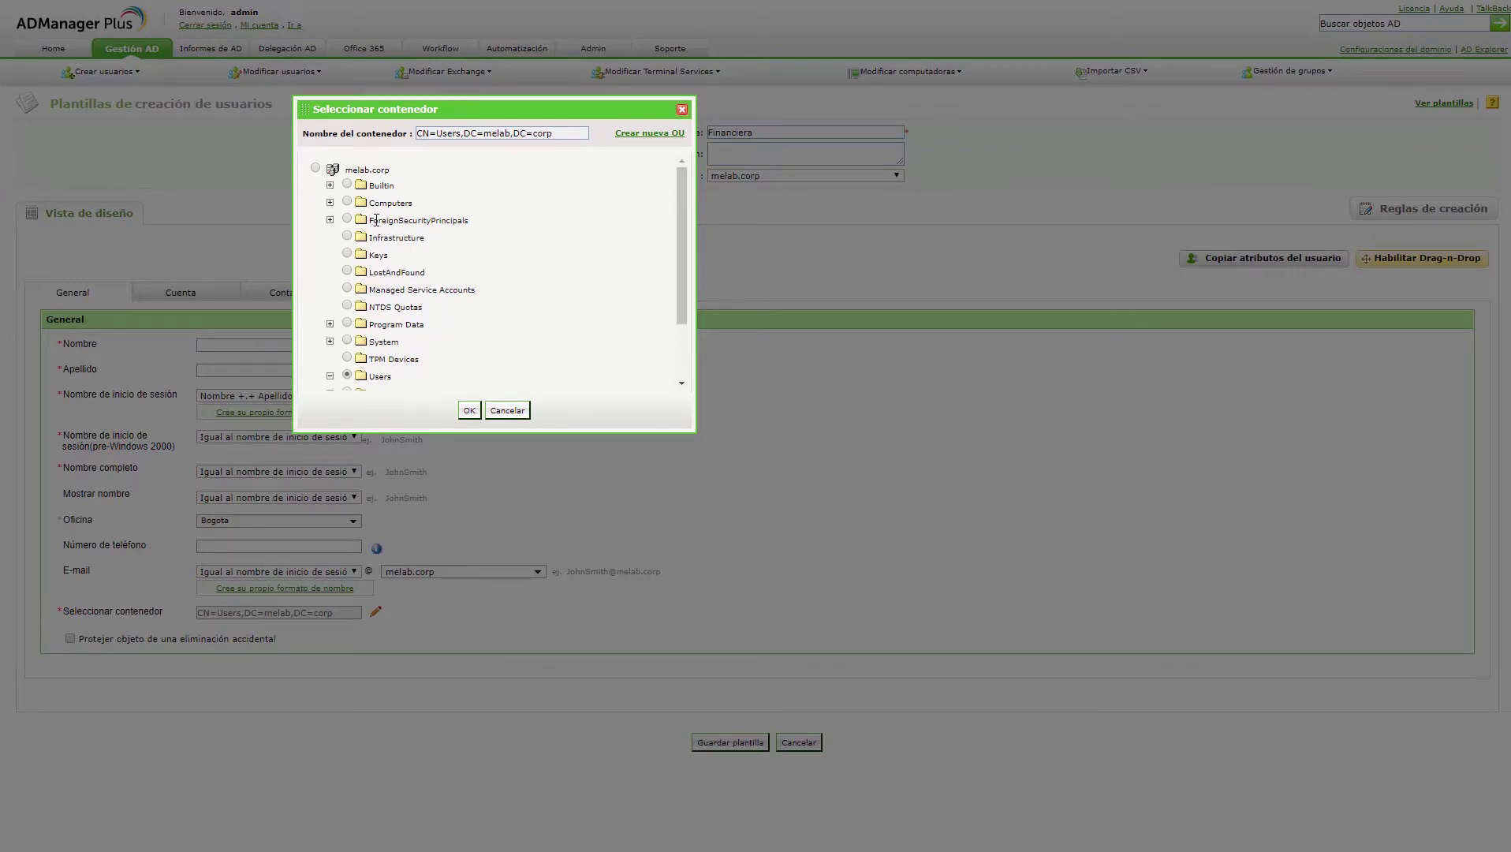
scroll(375, 374, down, 1)
scroll(376, 373, down, 1)
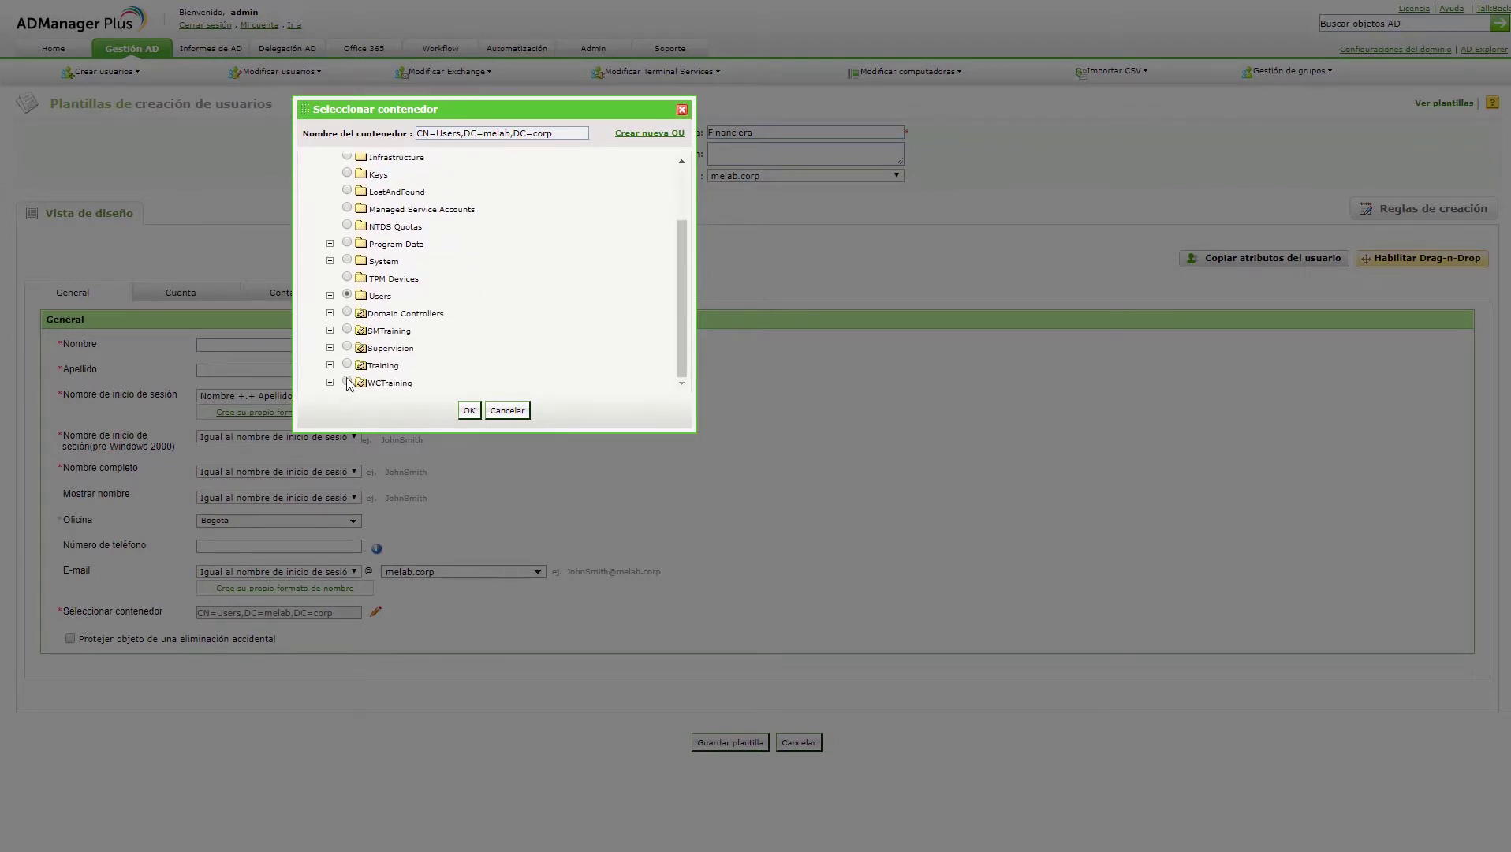
click(347, 382)
click(468, 411)
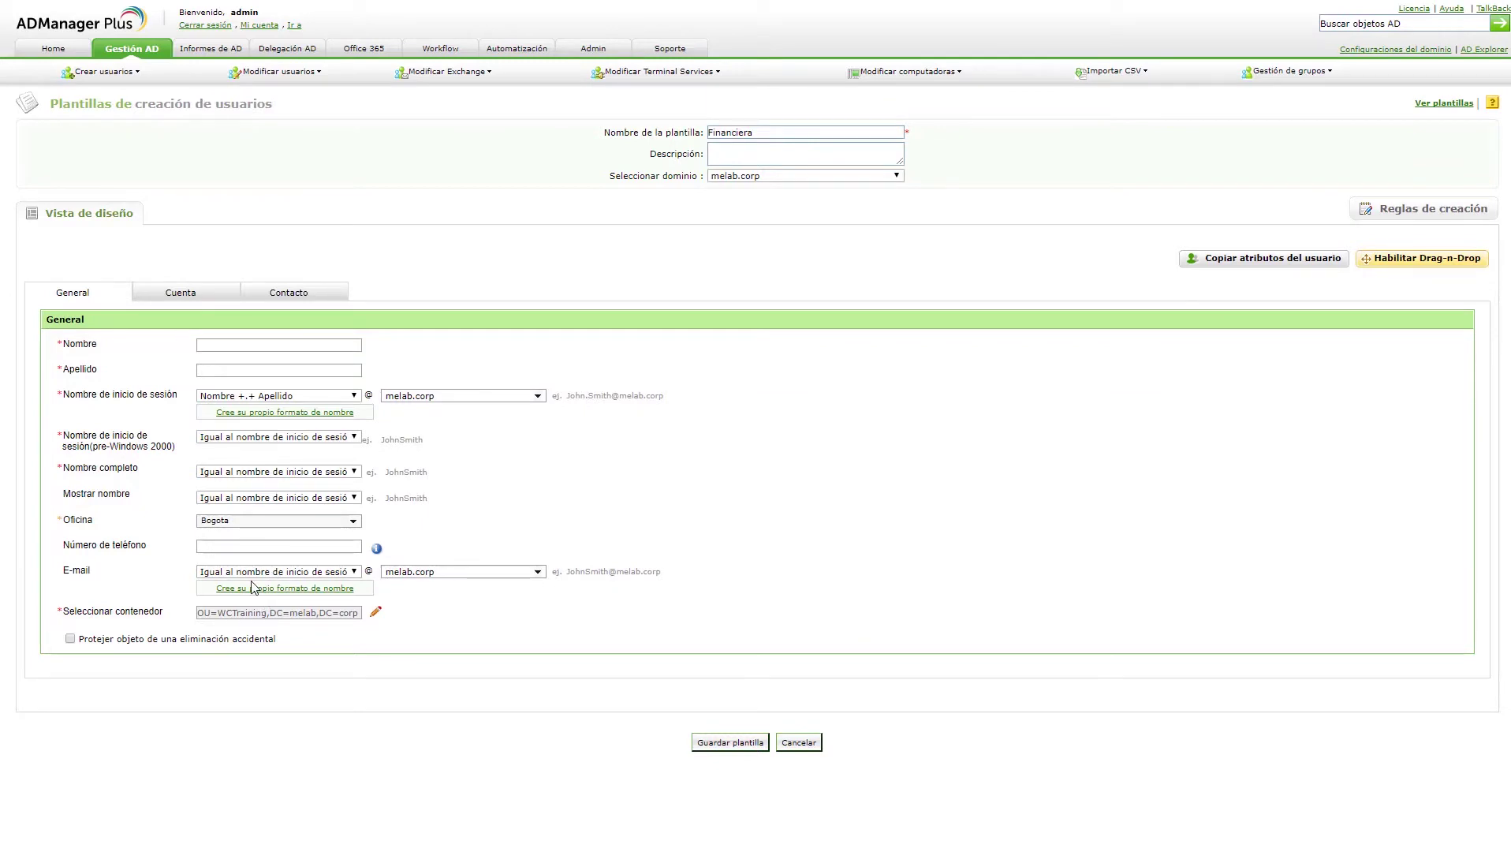
- In the Cuenta settings, leave Escriba una contraseña as the only password option, disabling the login-name and empty-password options
click(172, 296)
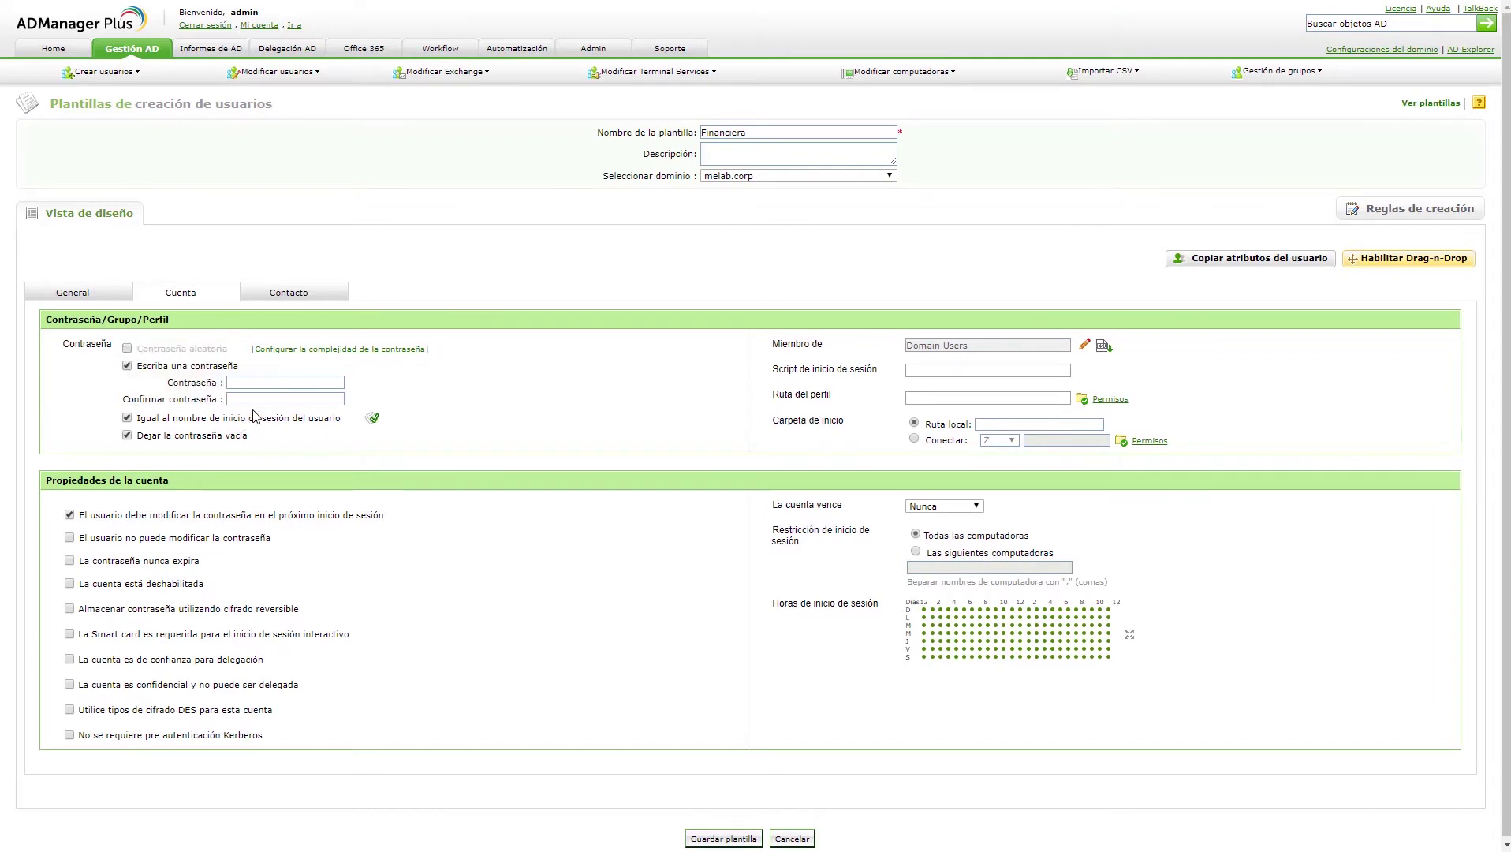
click(248, 381)
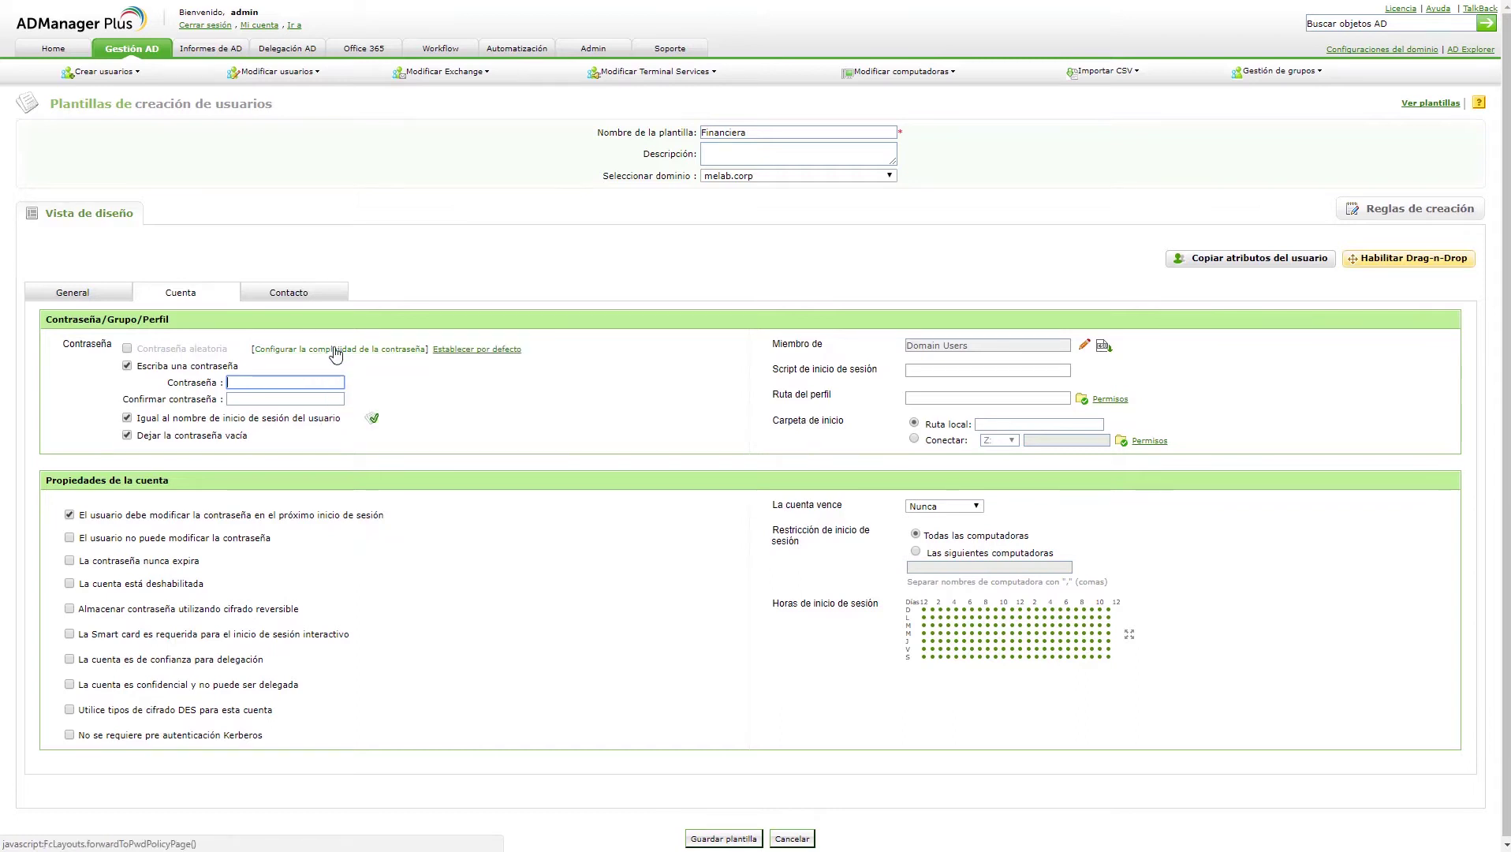
click(129, 434)
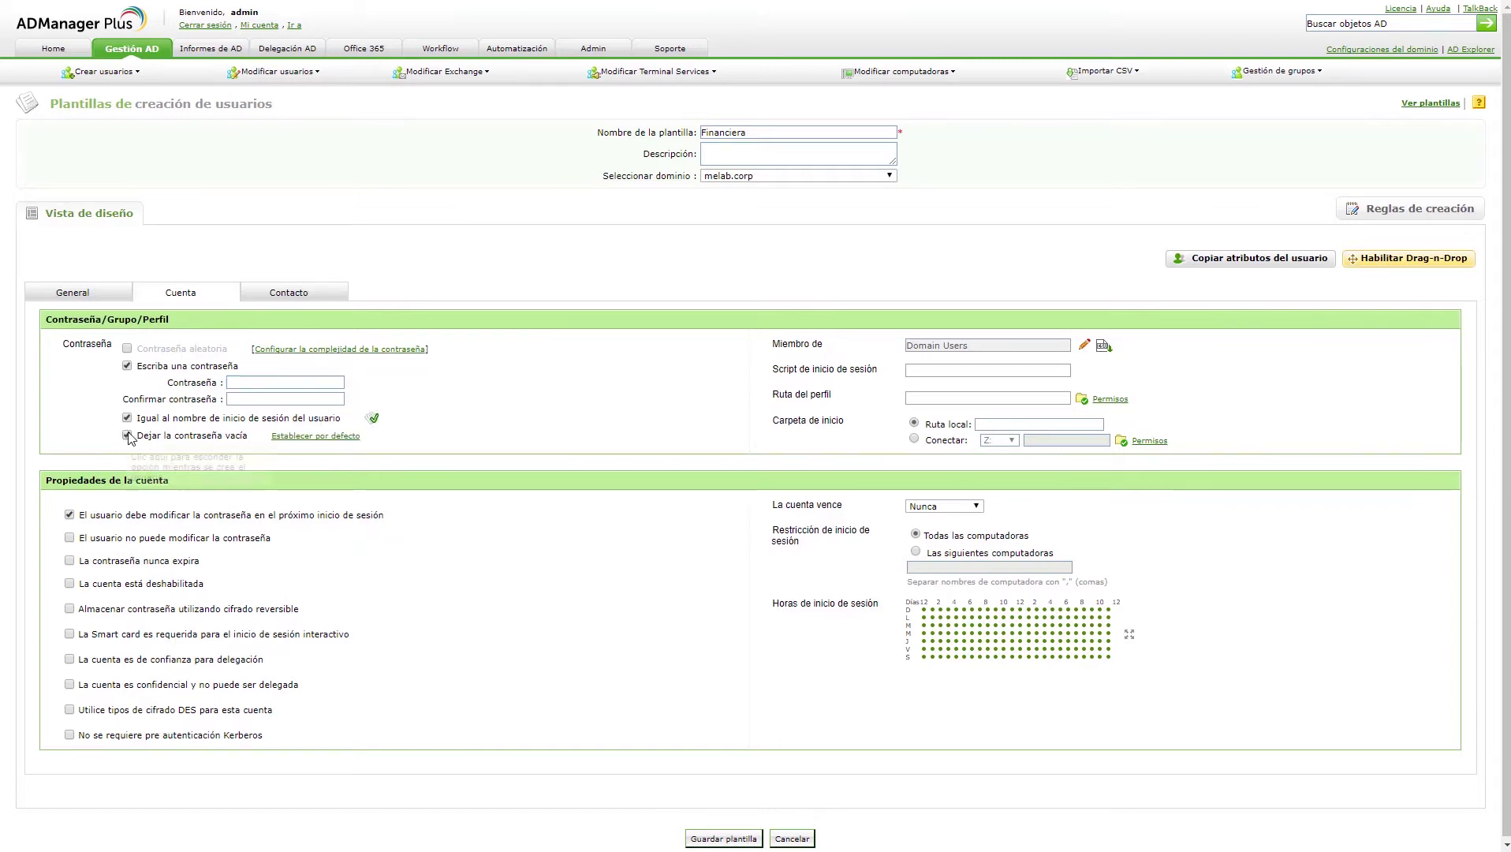
- Leave the forced password change at next logon as the only enabled account property and save the template
click(70, 515)
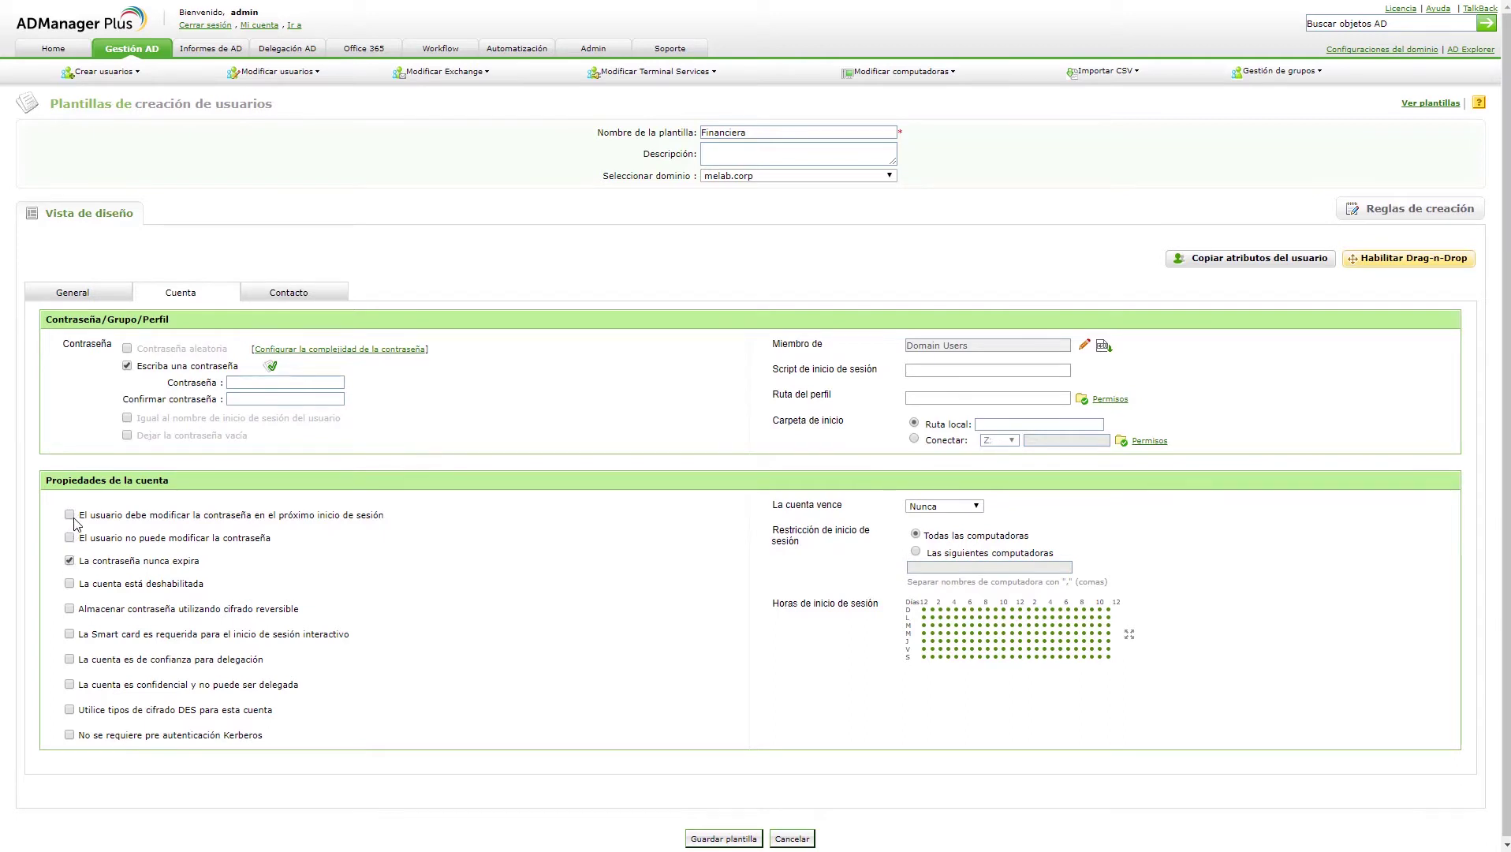
click(69, 561)
click(69, 514)
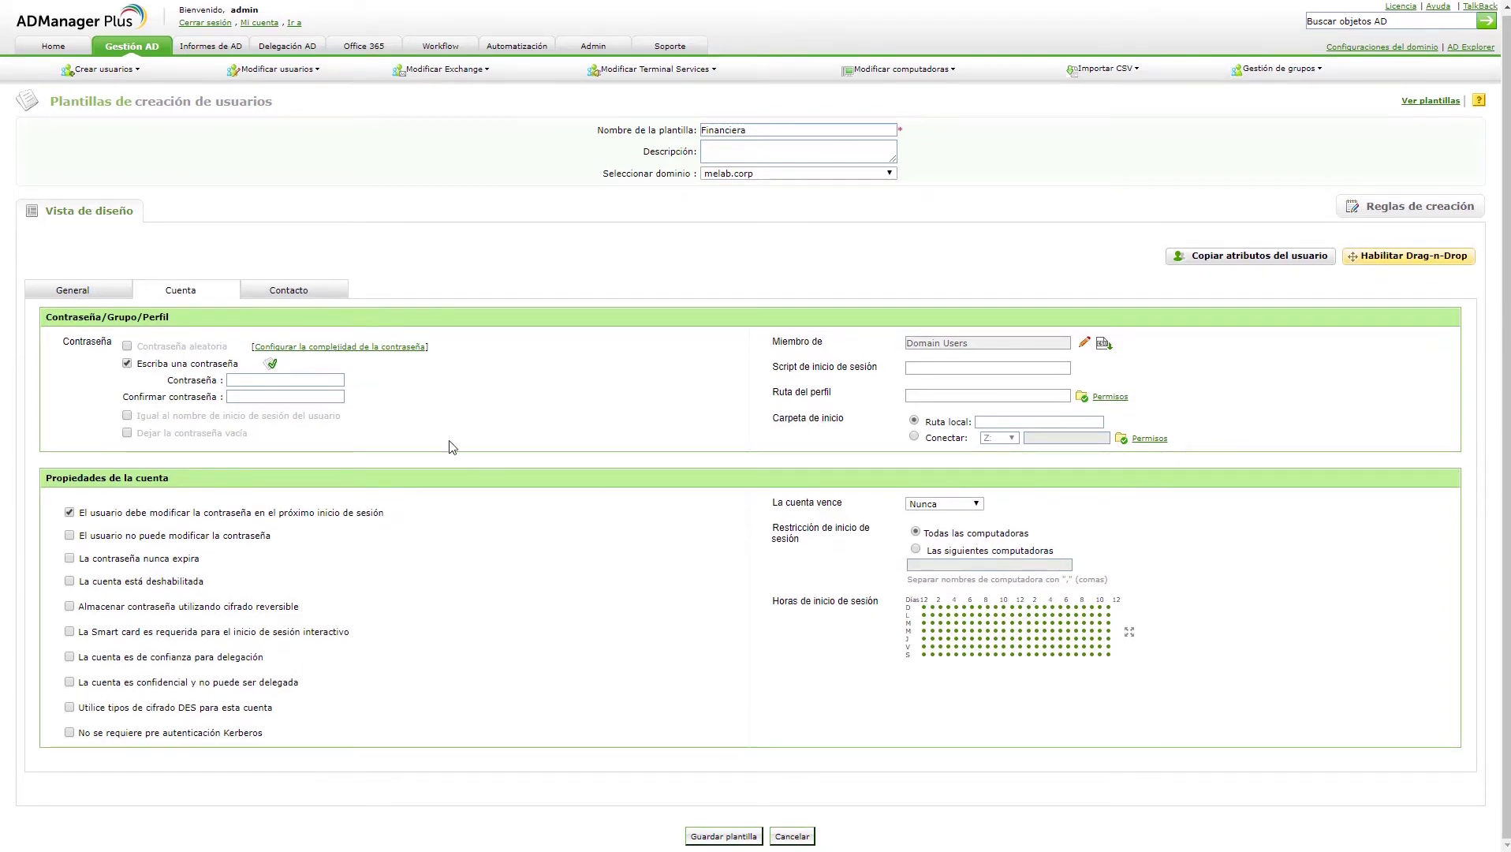
click(724, 839)
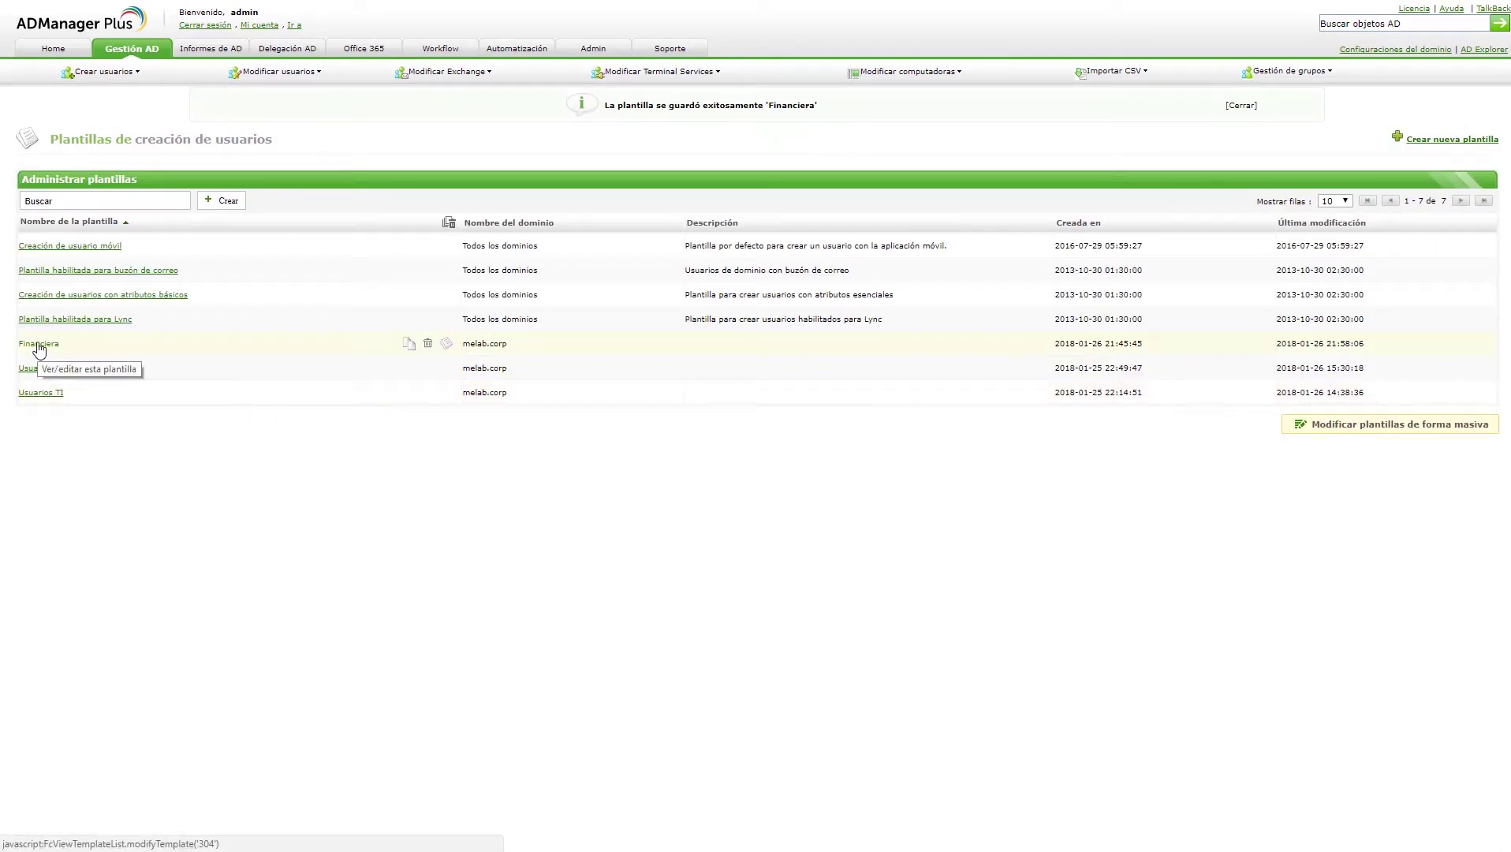
- Open the individual user creation form and apply the Financiera template
mouse_move(135, 76)
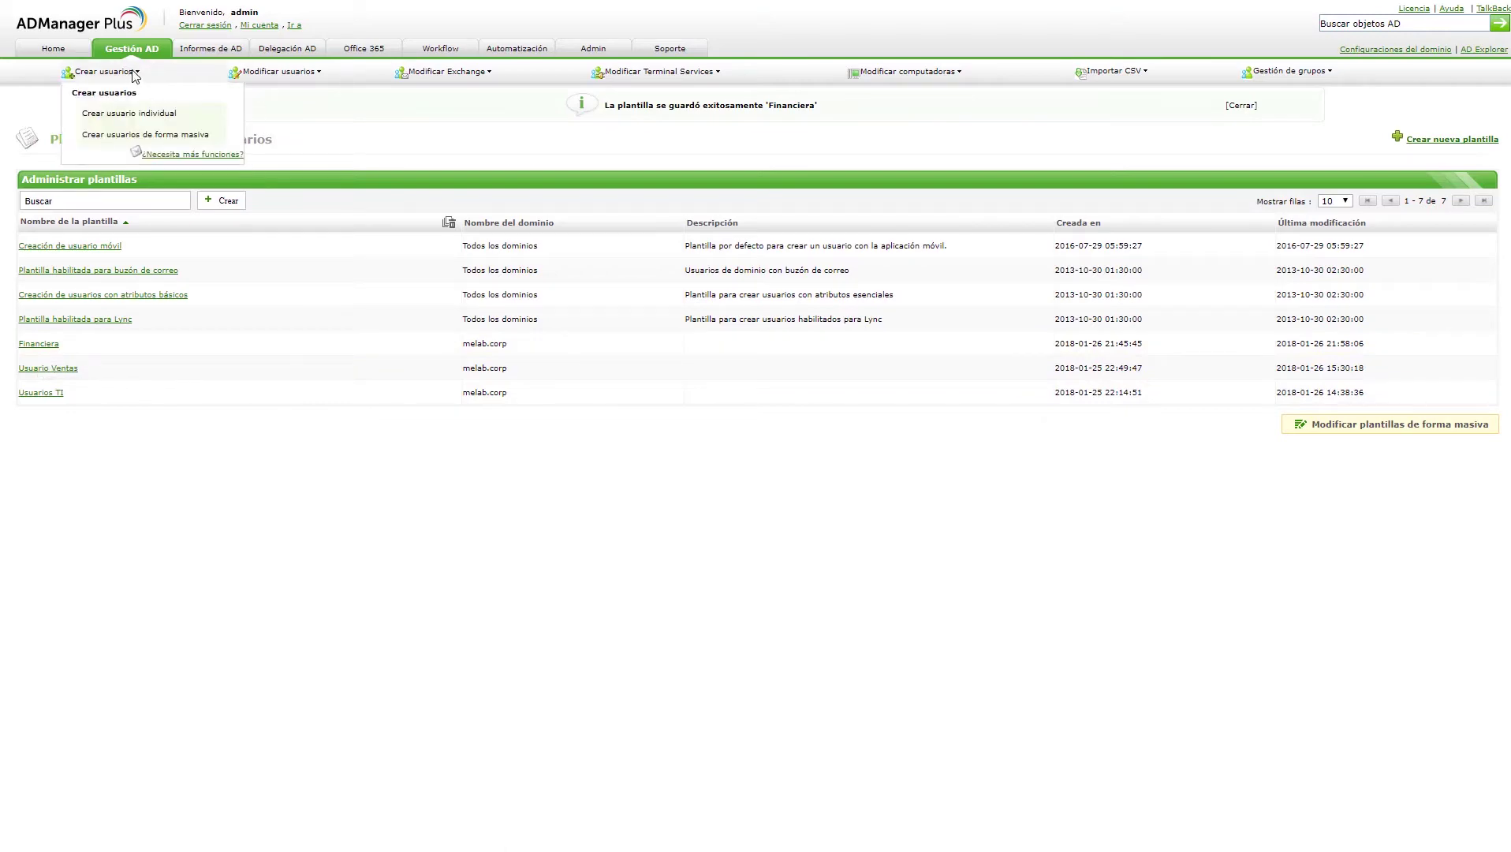
click(122, 115)
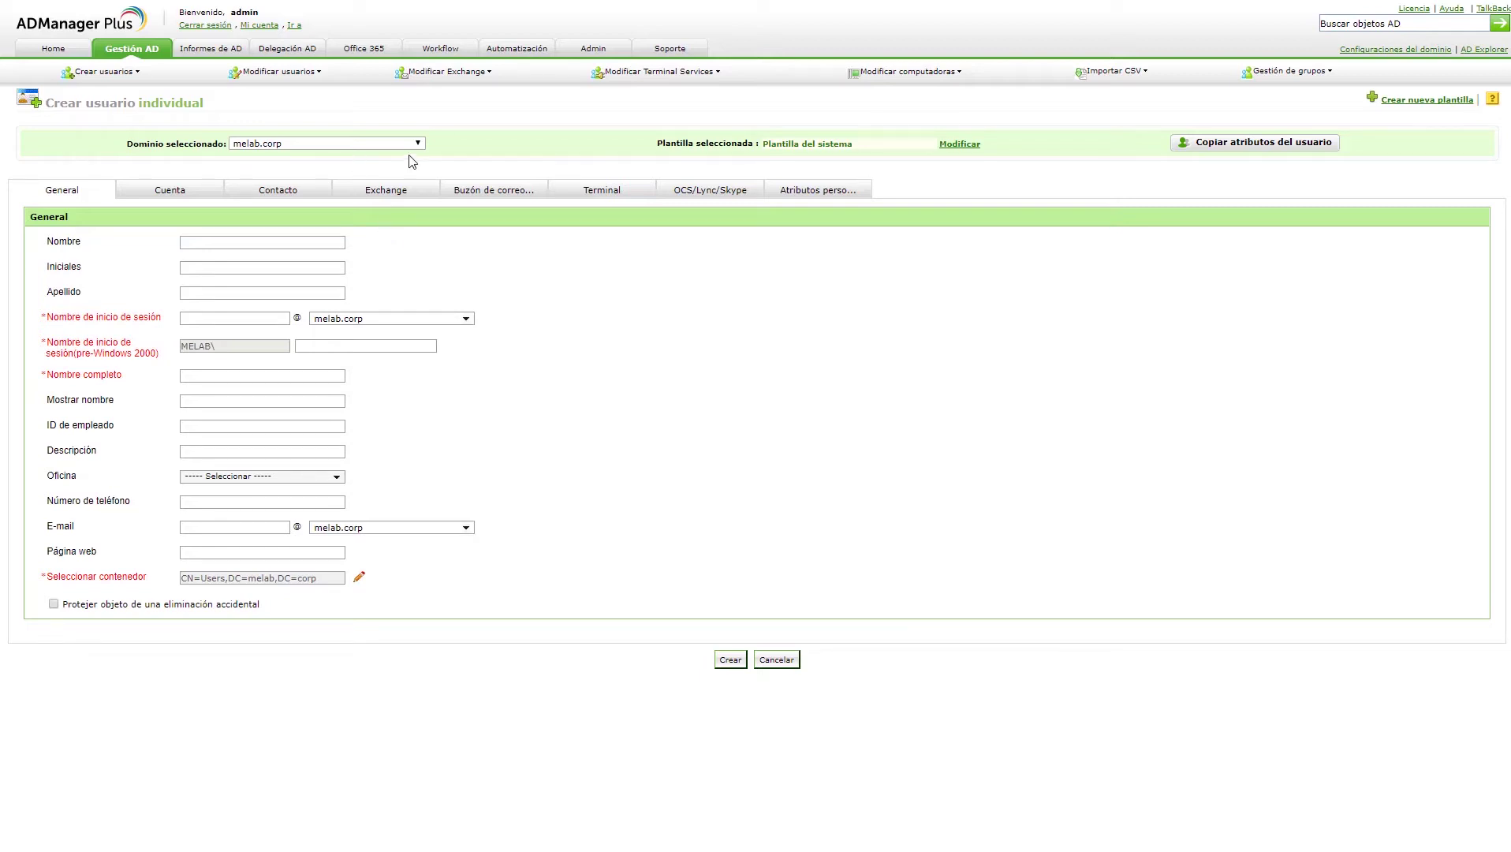
click(855, 149)
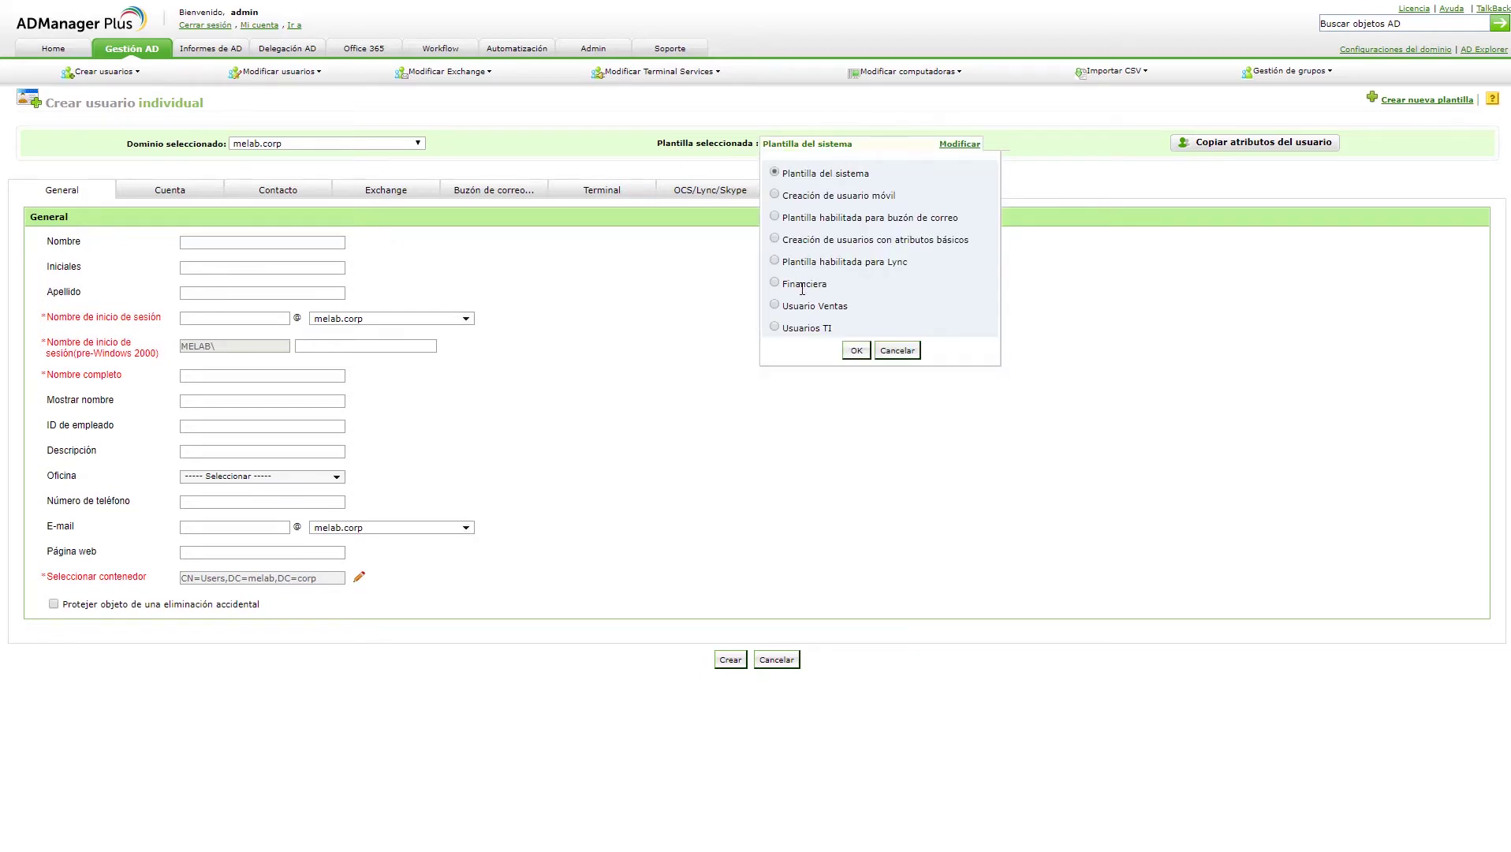
click(856, 350)
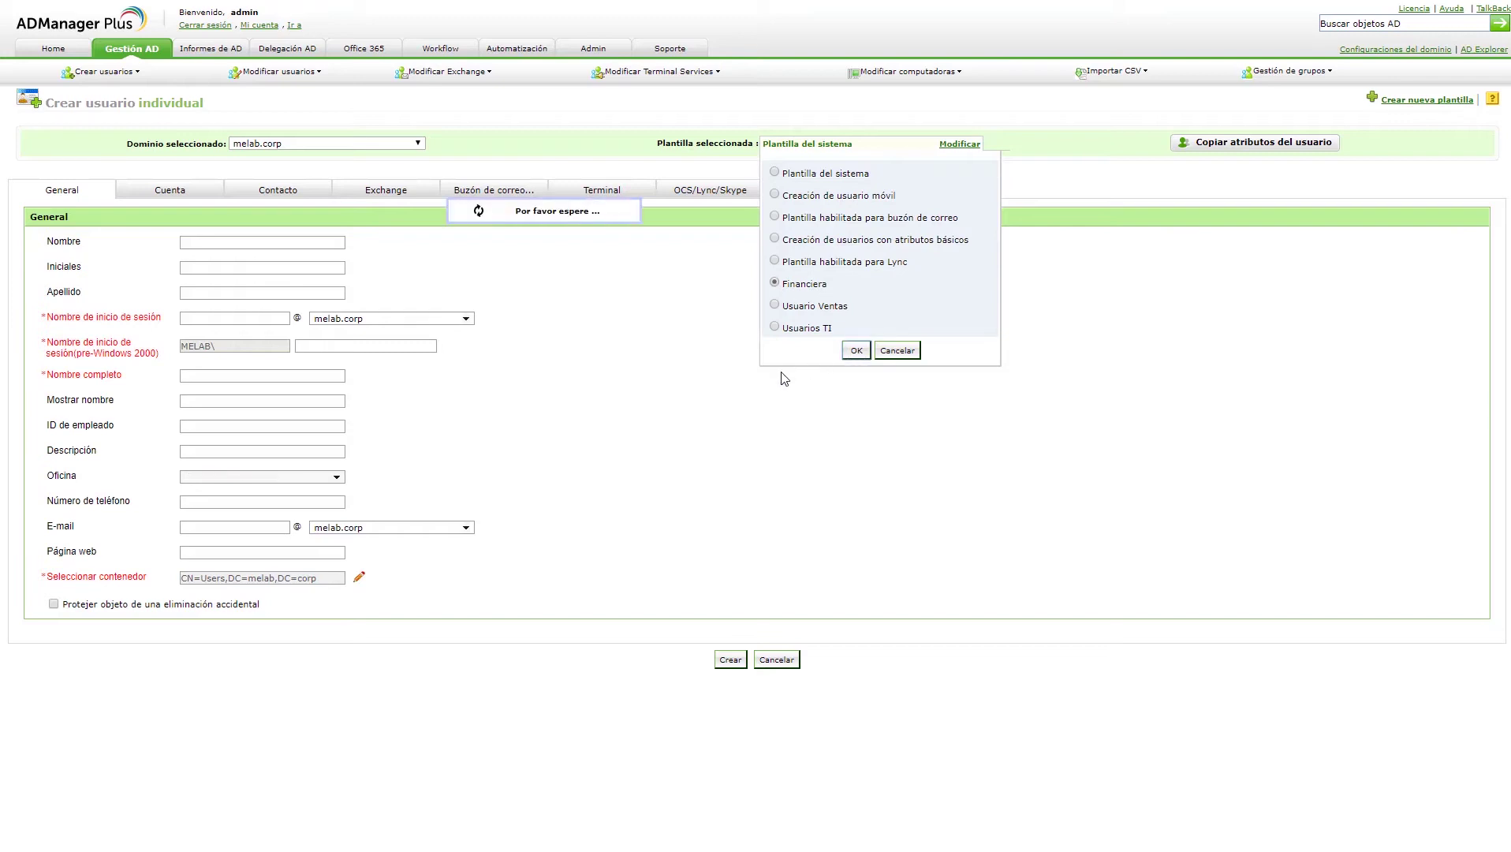
- Enter the new user's first name and last name in the Nombre and Apellido fields
click(240, 242)
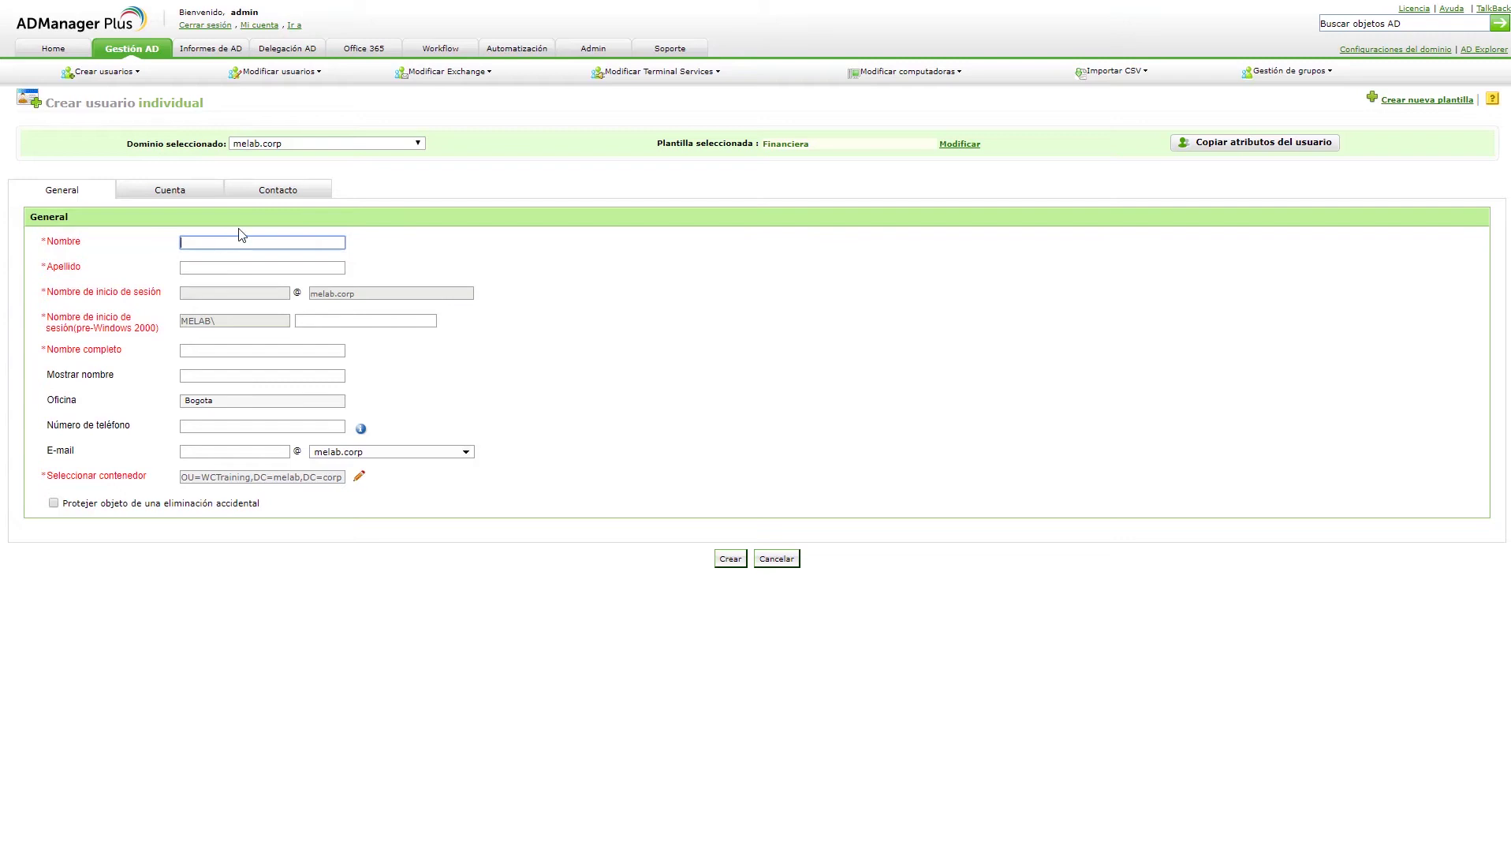
key(Tab)
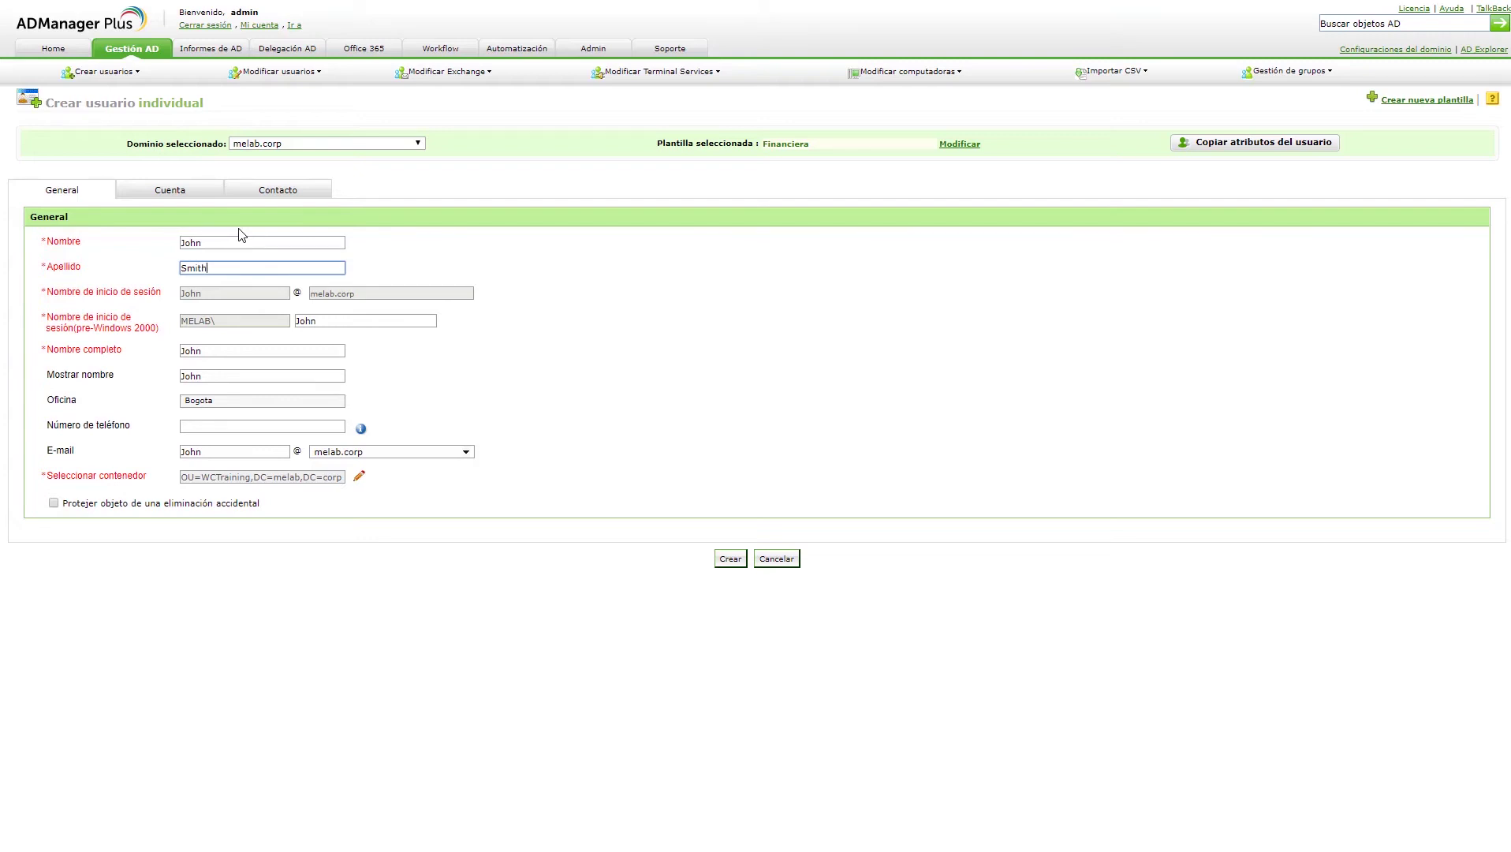
key(Tab)
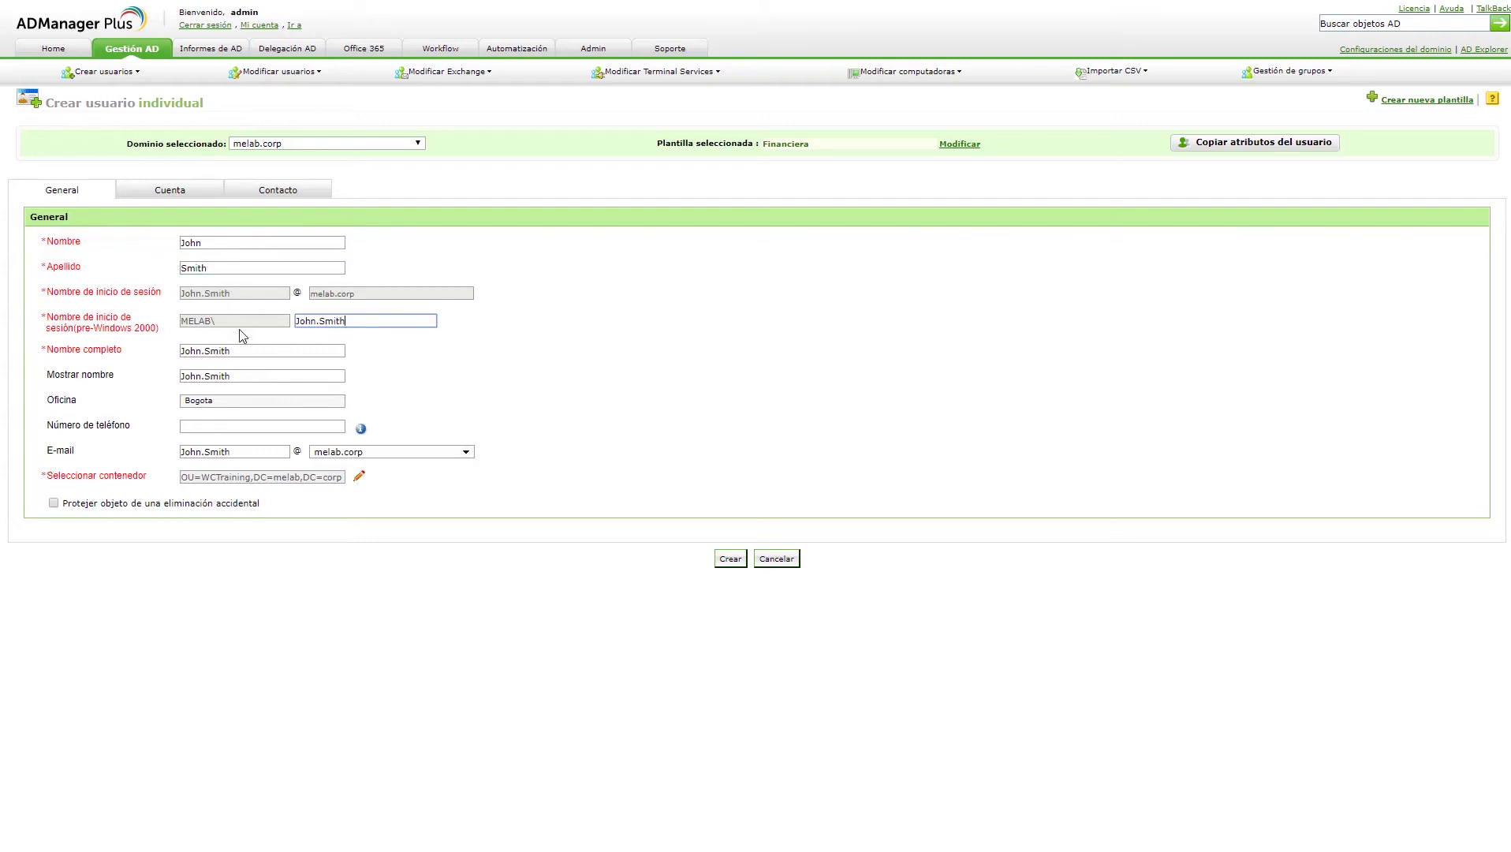
- Check that the generated Nombre de inicio de sesión is read-only and view the phone number field's help
click(228, 293)
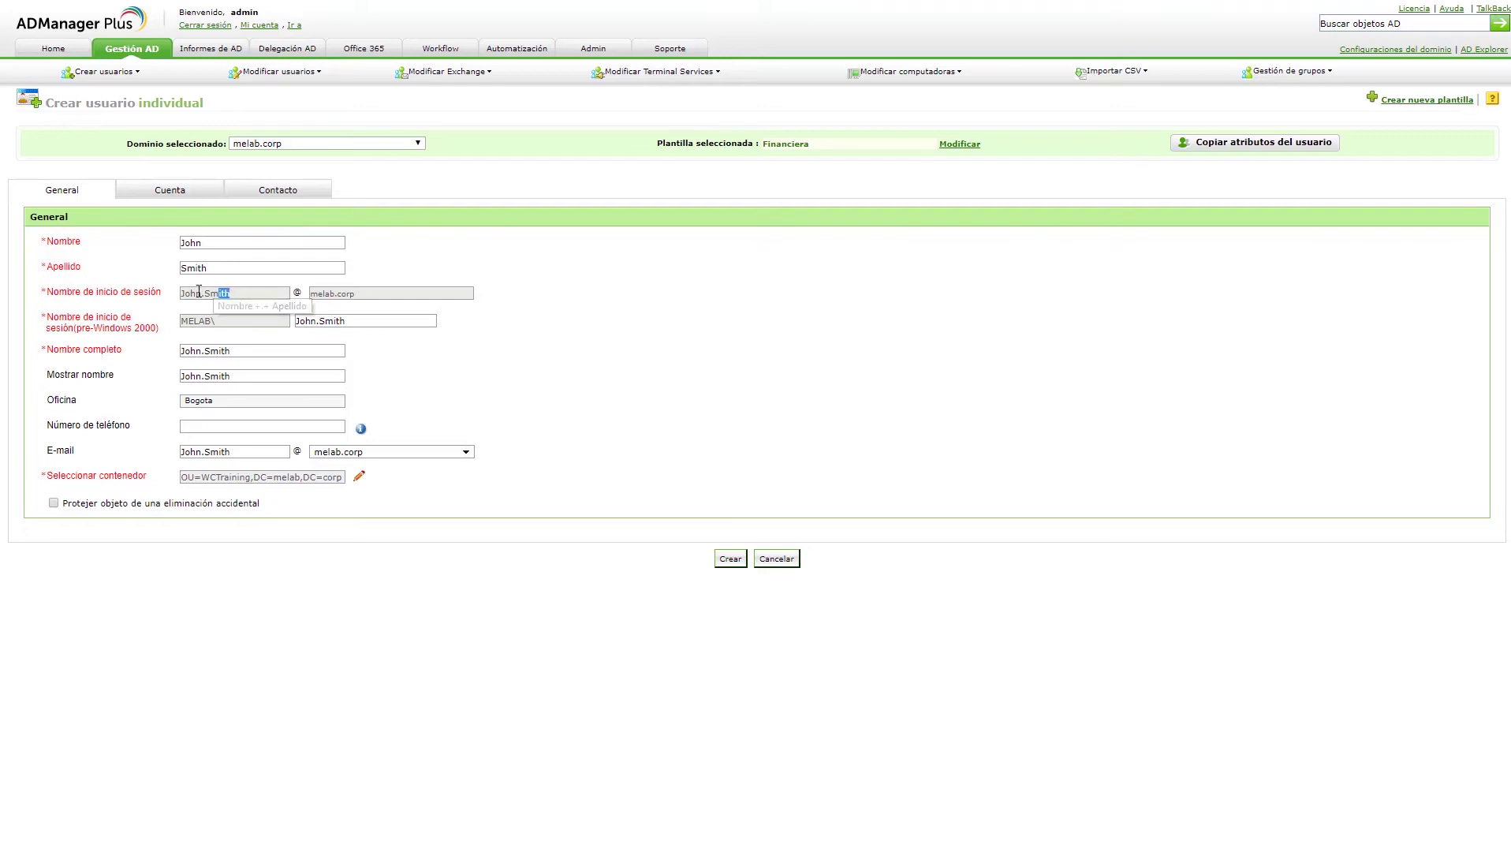
drag(240, 292, 158, 296)
click(240, 293)
mouse_move(361, 430)
- Enter and confirm the account password in the new user's Cuenta settings
click(171, 191)
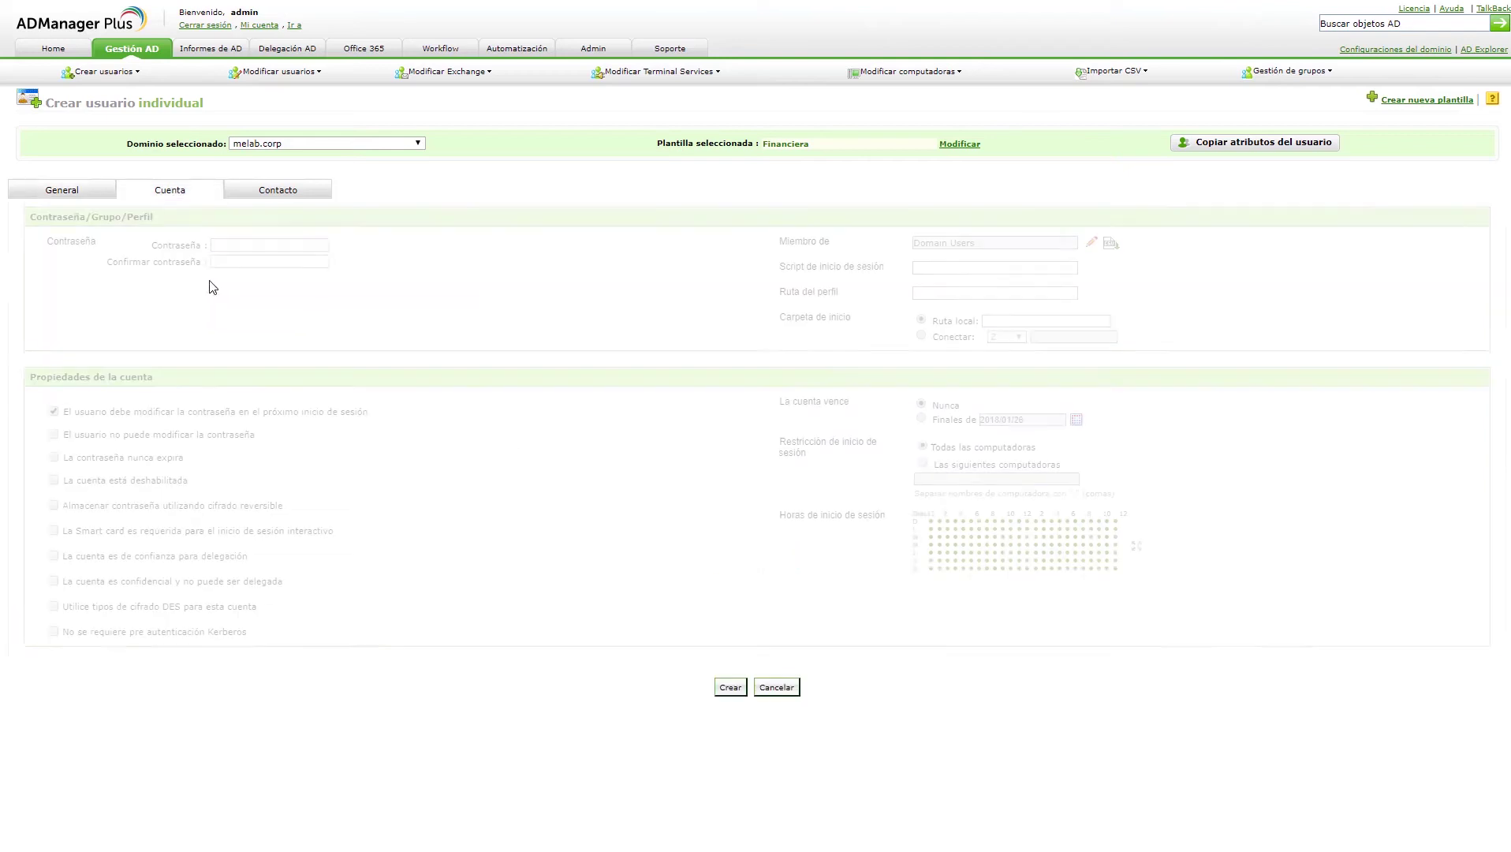
click(239, 246)
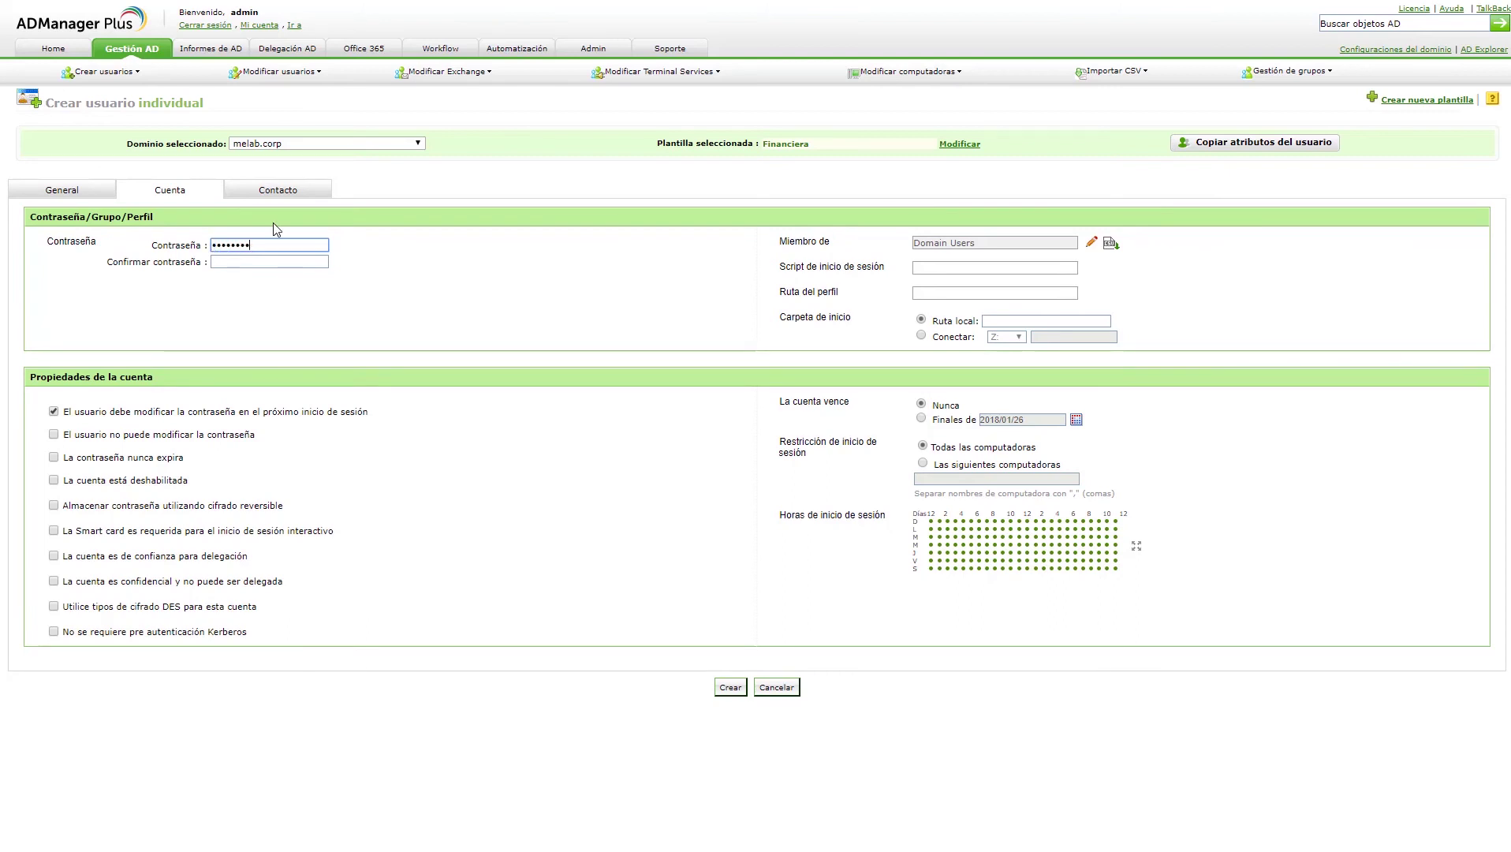
key(Tab)
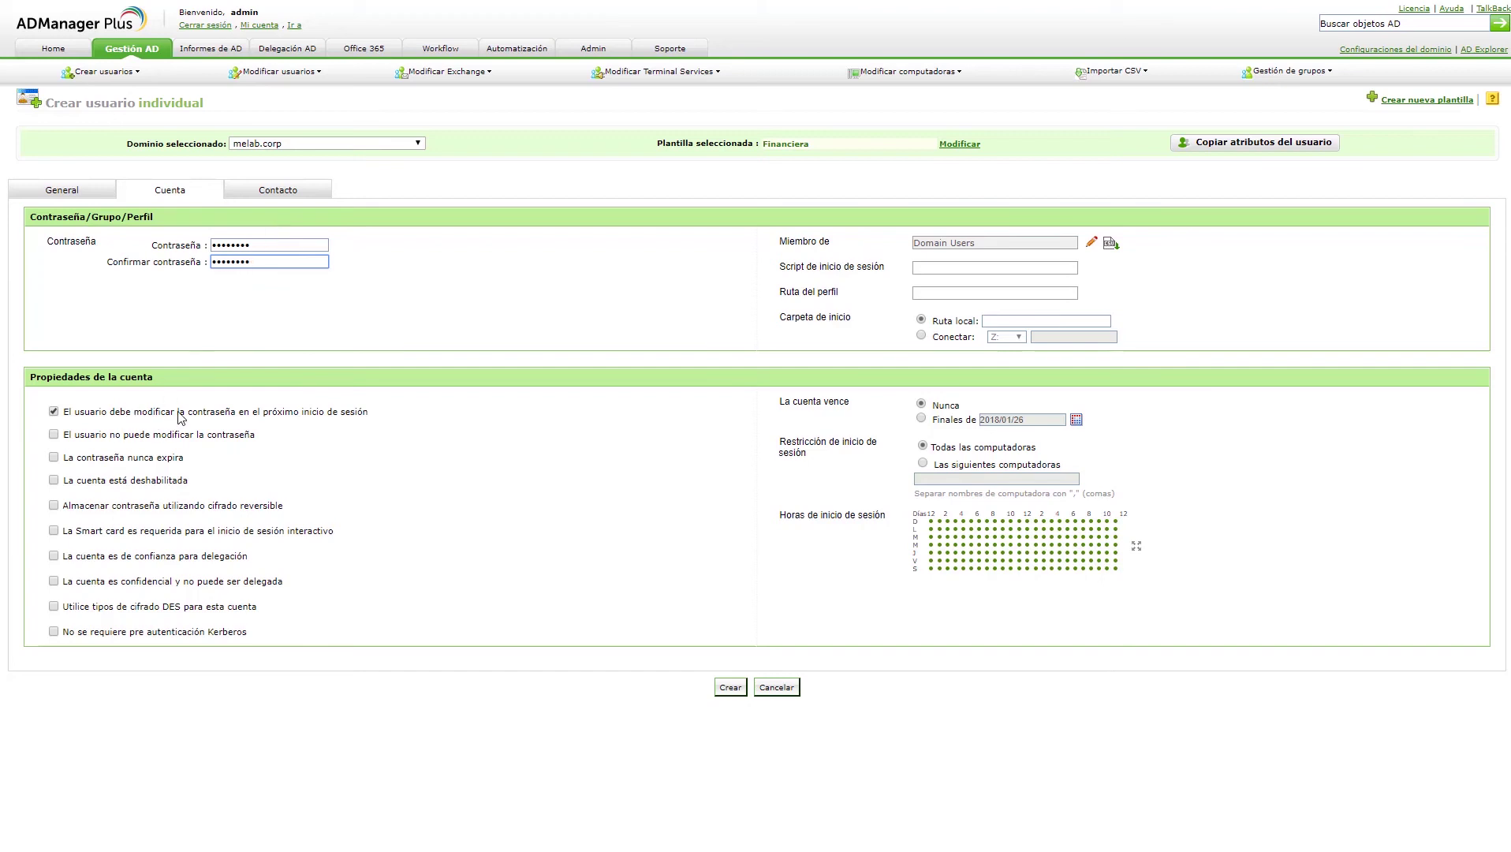
- Check the prefilled mandatory Calle address in the Contacto settings and create the user
click(280, 191)
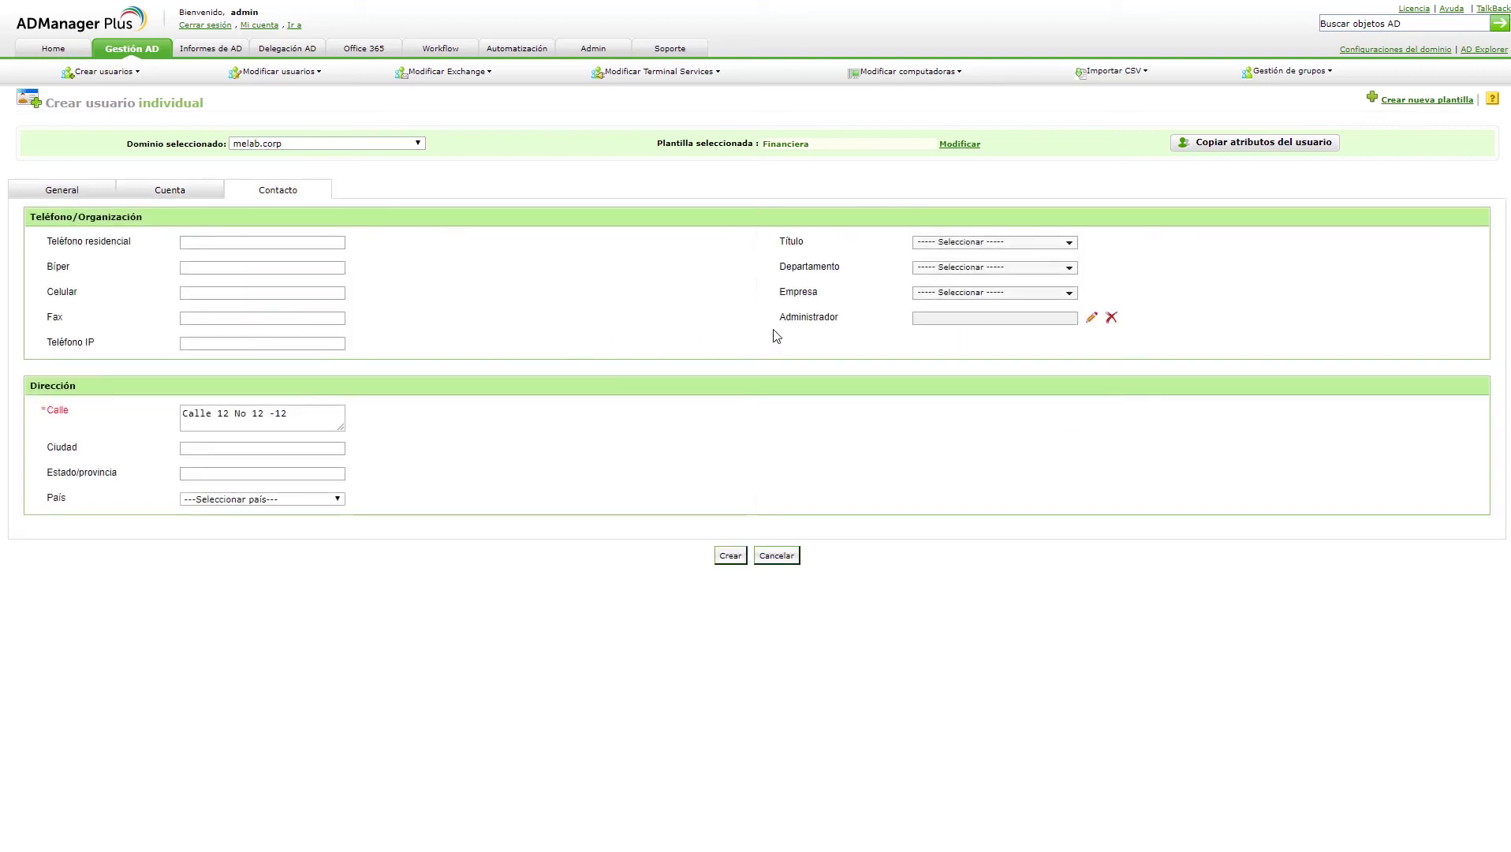
click(298, 417)
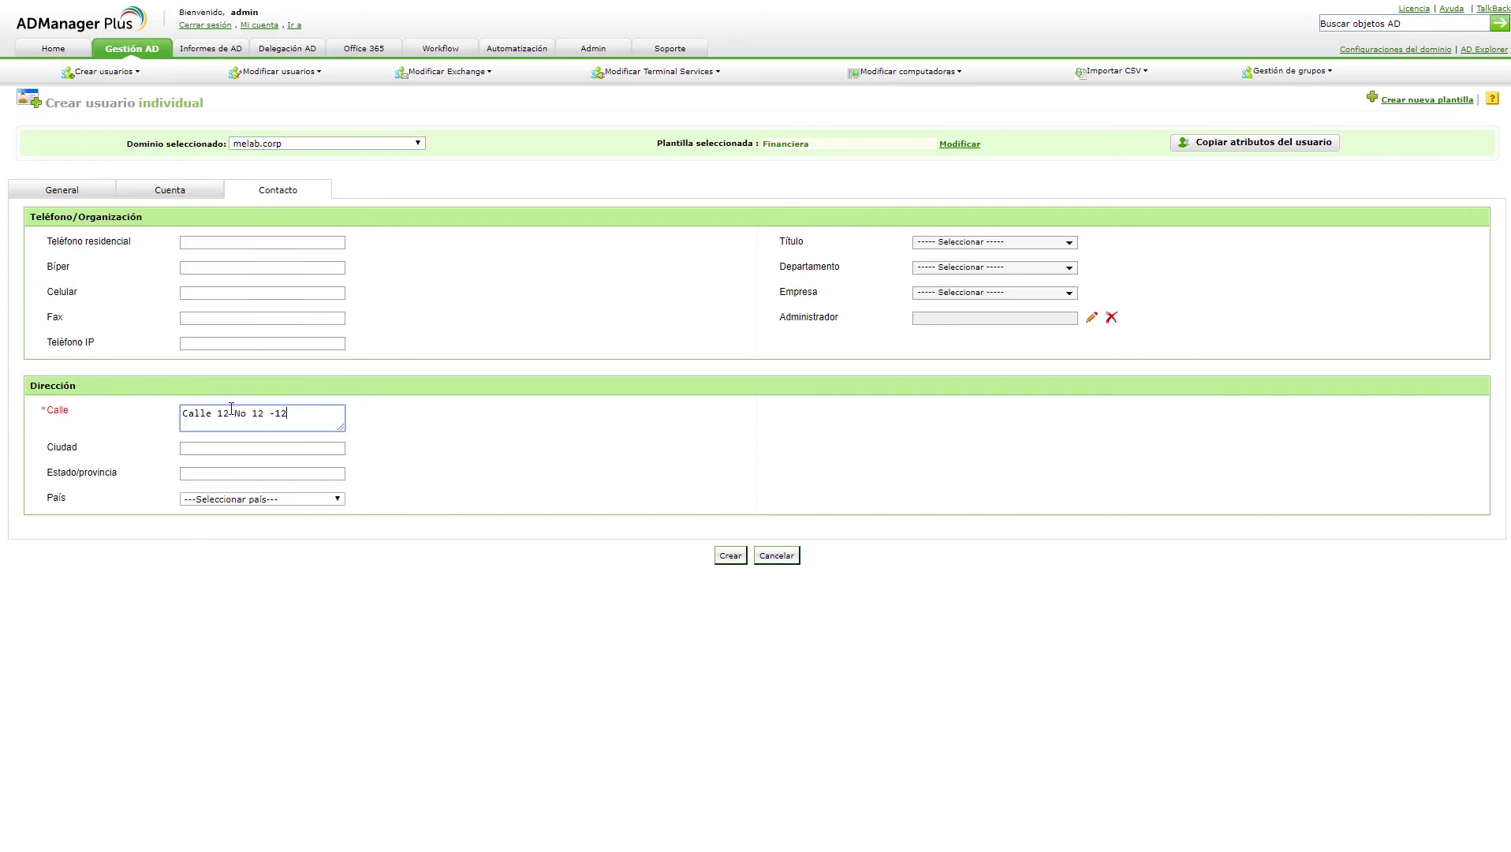
drag(307, 406, 171, 410)
click(296, 417)
click(730, 557)
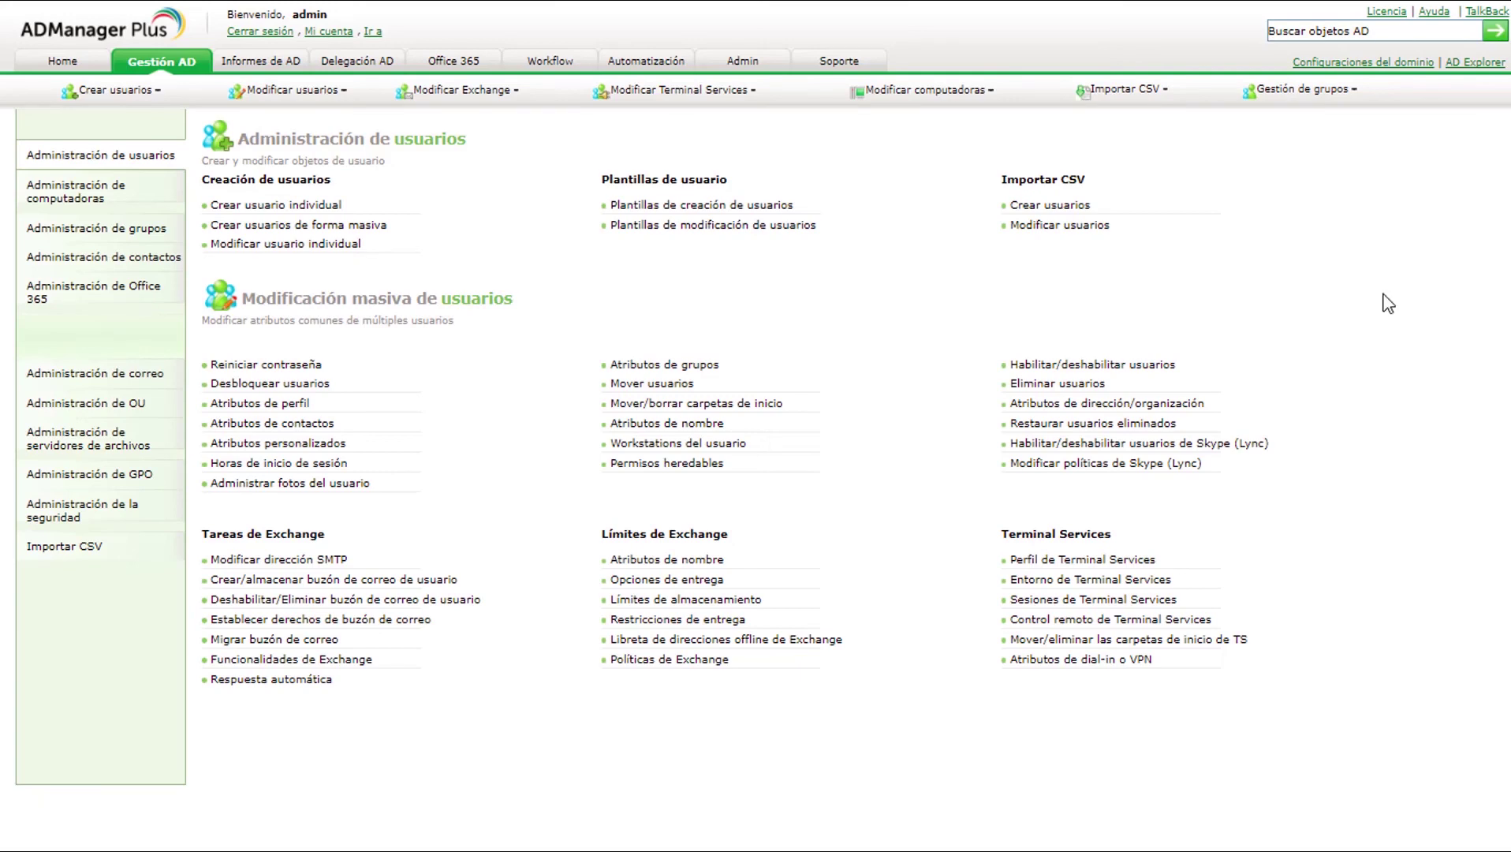
- Browse to the WCTraining OU in AD Explorer and open the newly created user's properties
click(1472, 64)
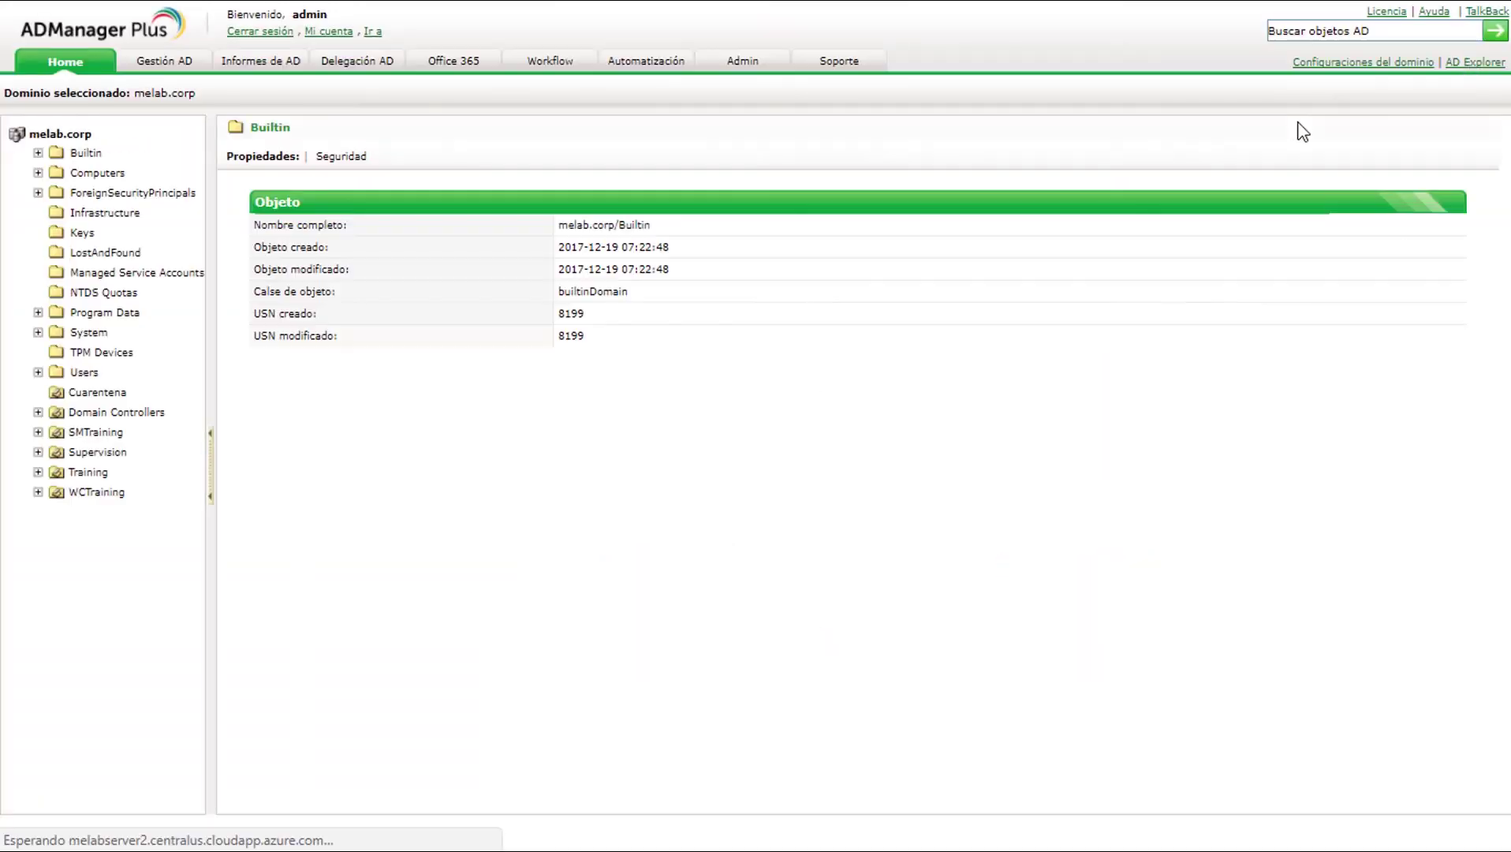
click(87, 497)
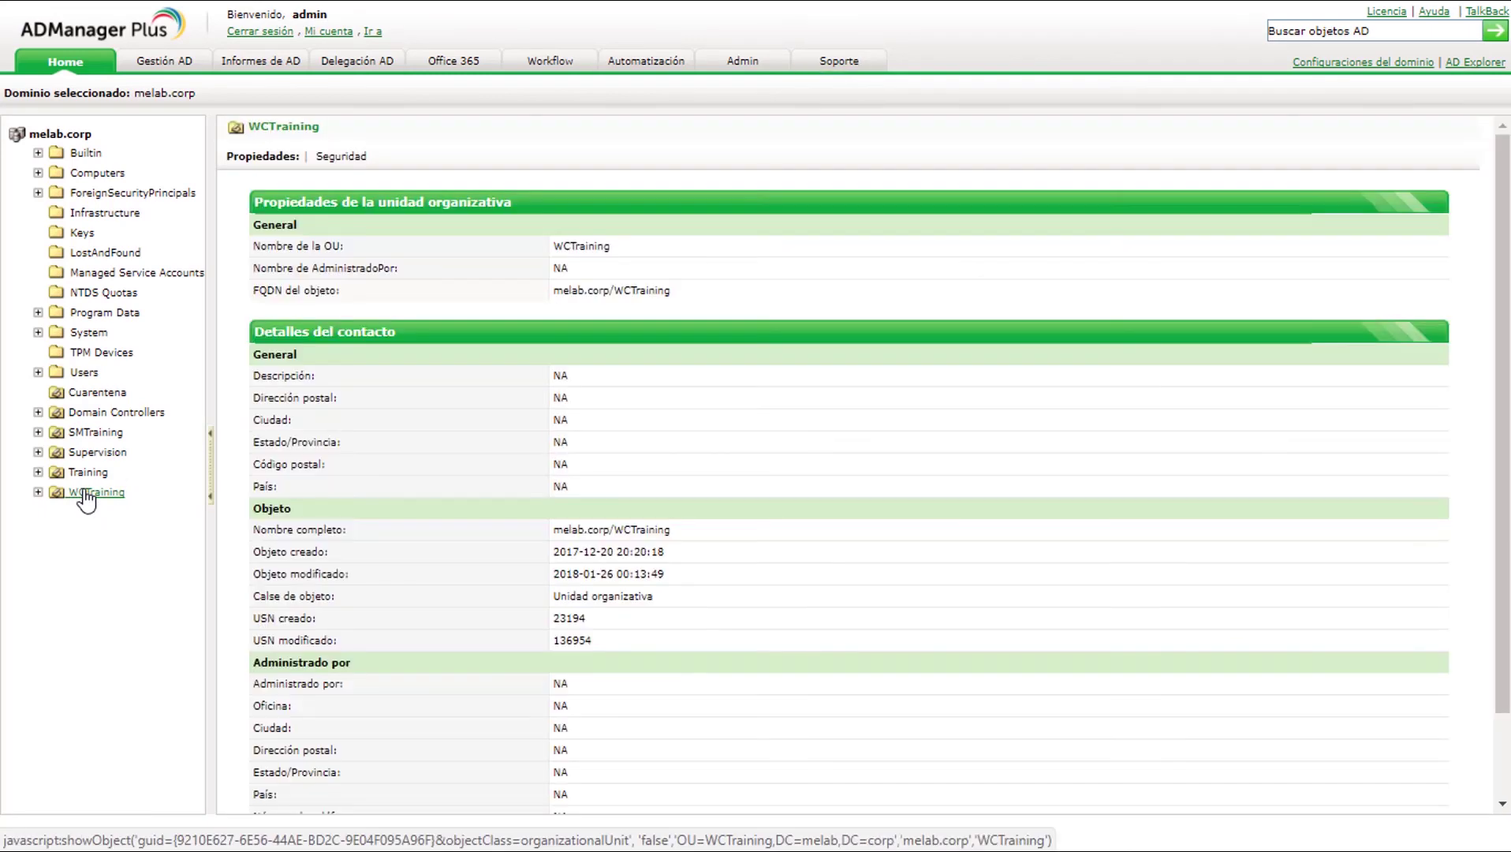
click(38, 492)
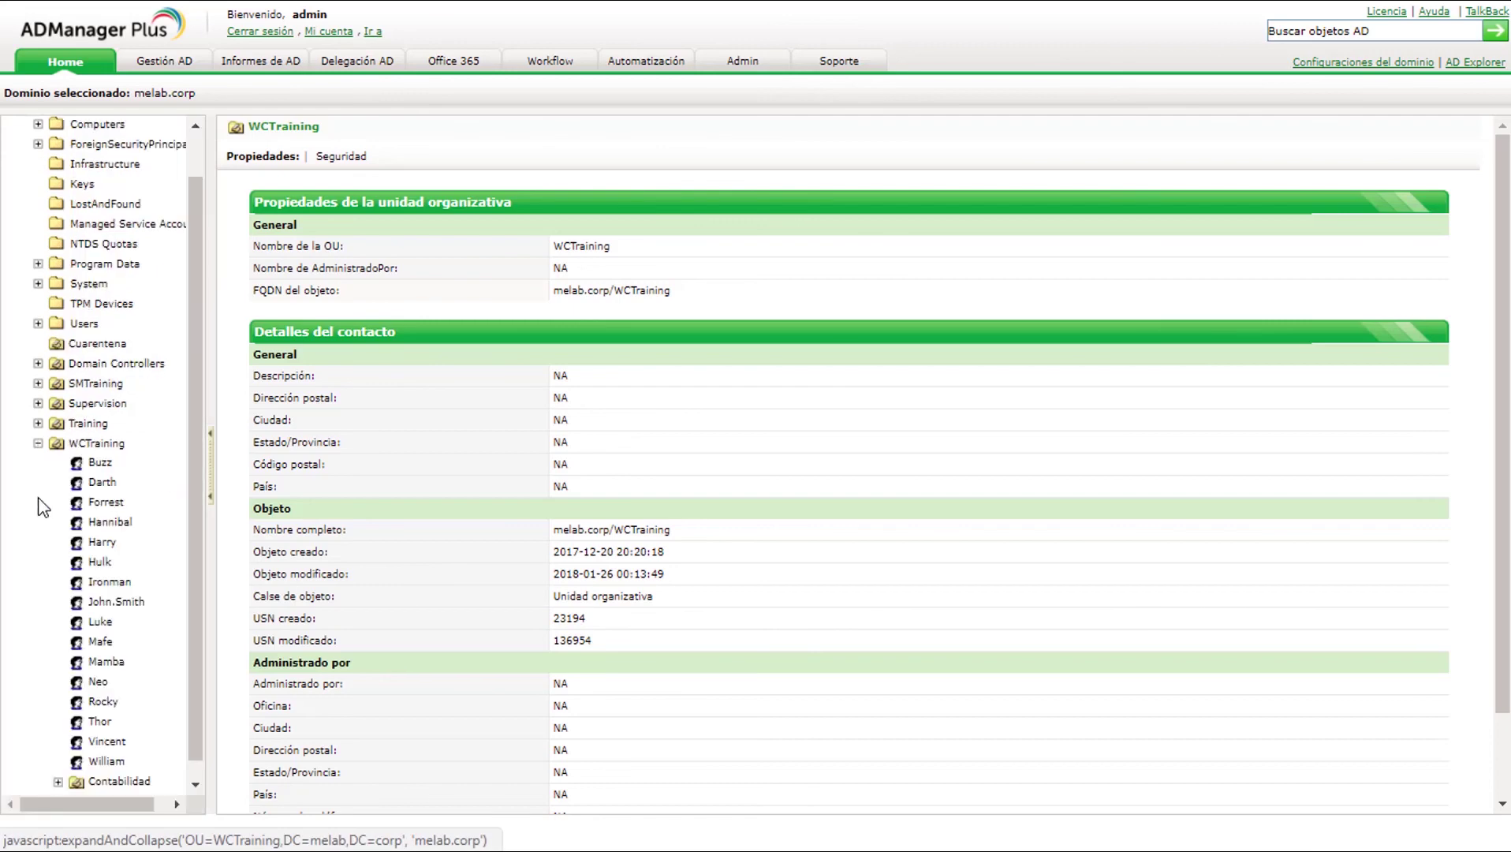
click(113, 603)
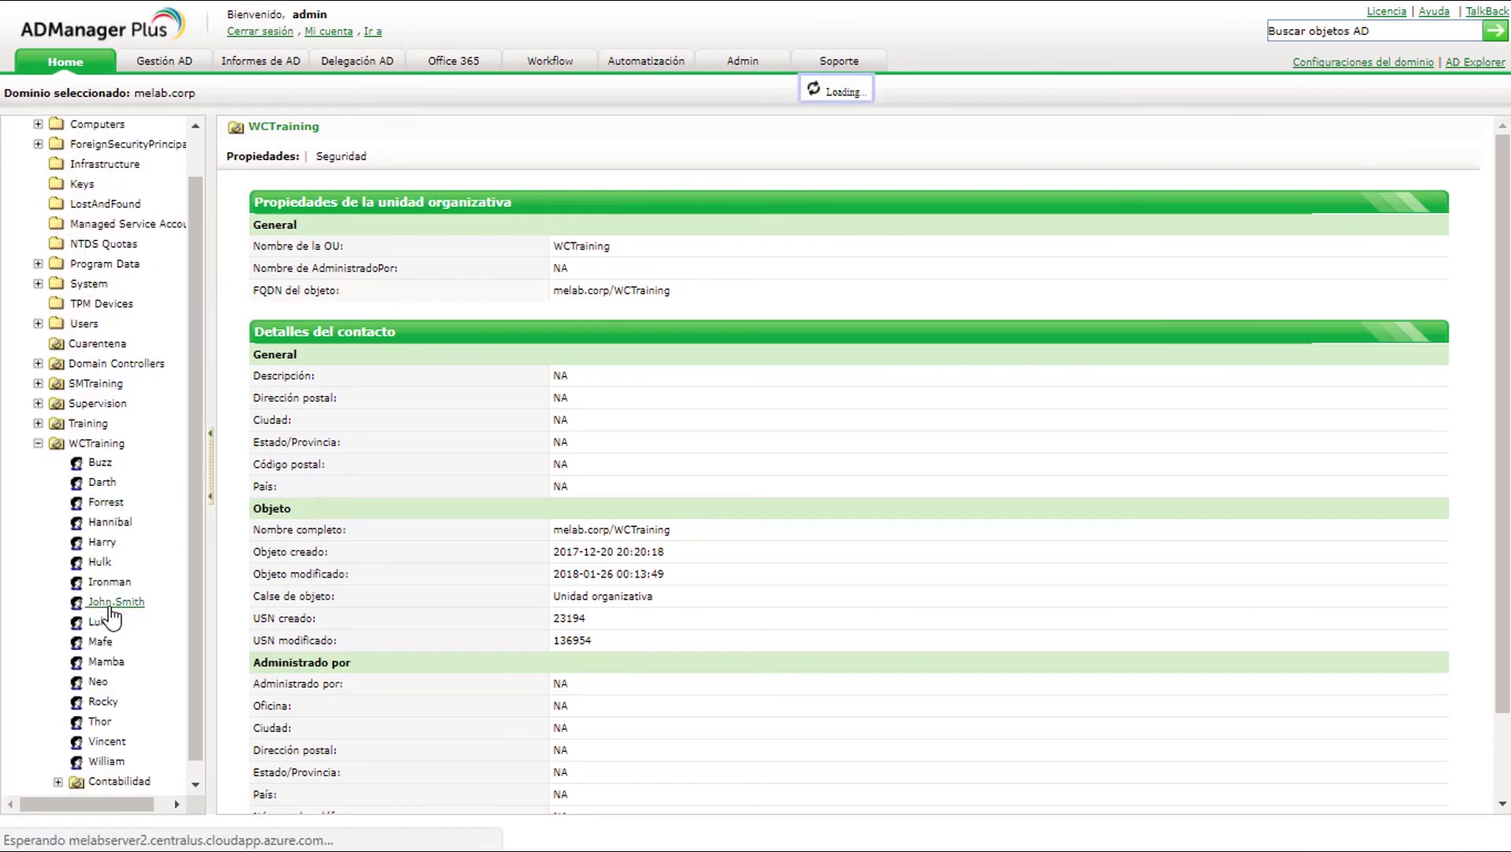